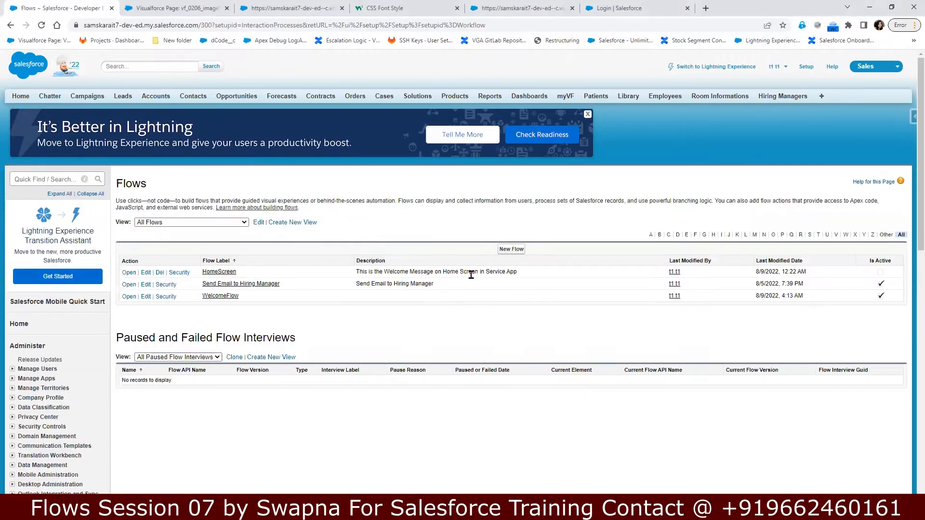
Step: Start a new flow from the Setup Flows page so Flow Builder loads
left_click(518, 250)
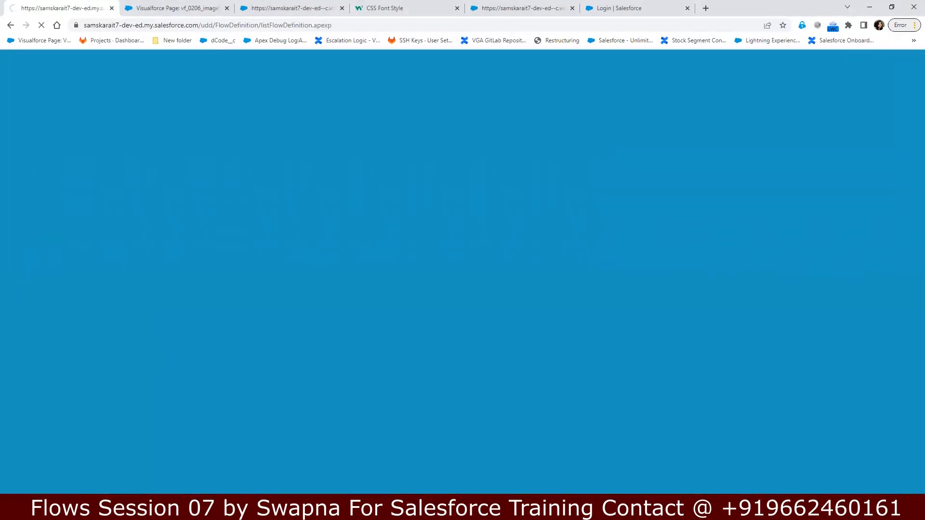
Step: Add the line 'Account --> Button (Create Contact)' below Flow Builder in the Notepad++ notes
key("alt+Tab")
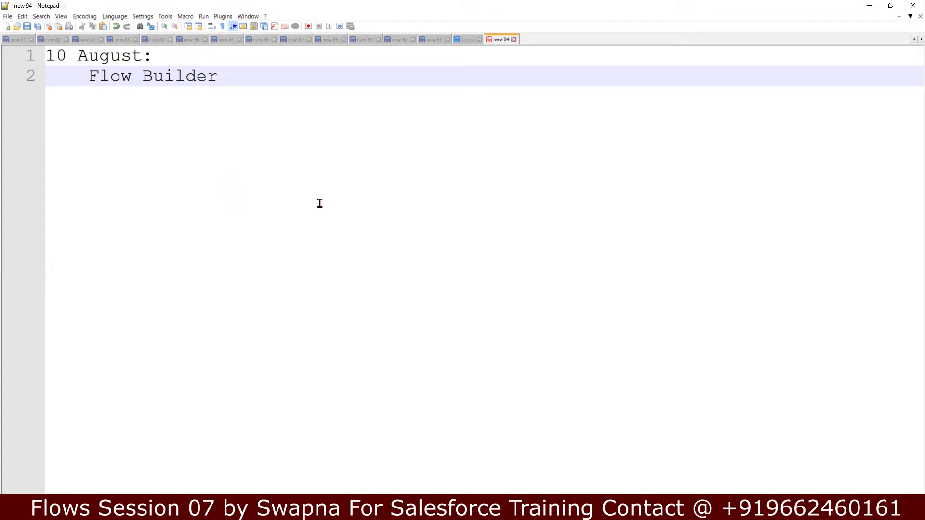
key("Return")
key("Return")
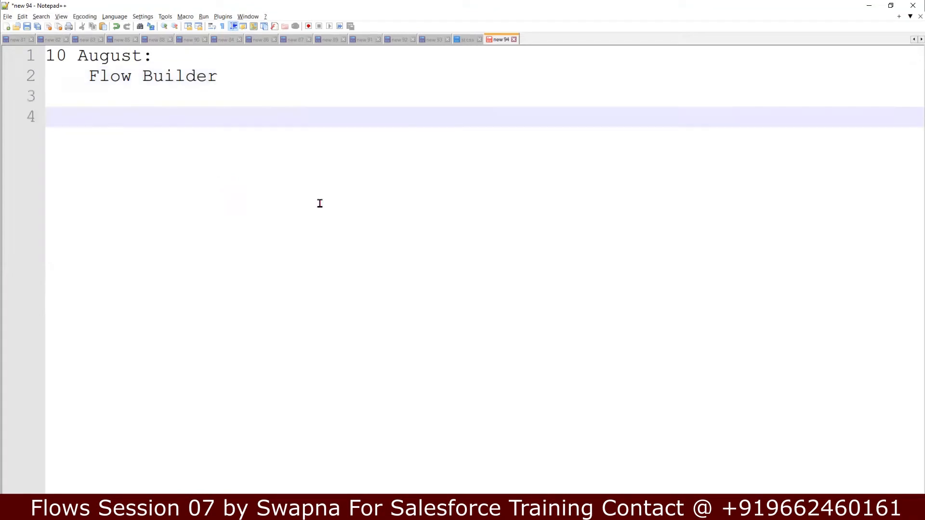
type("Account -->")
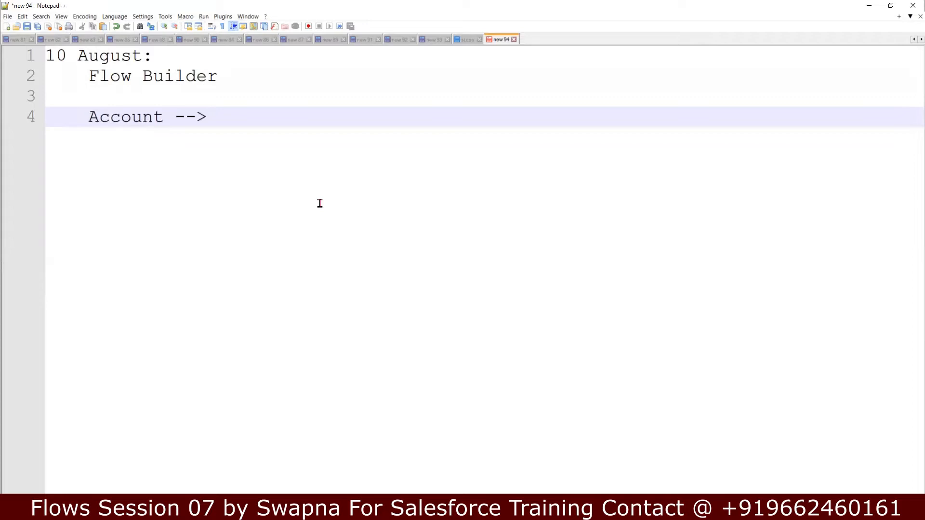
type(" Bu")
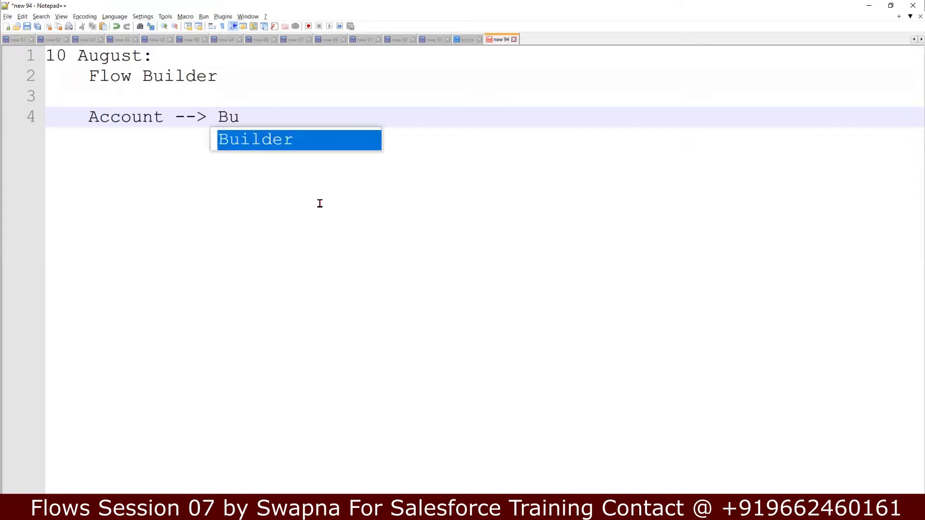
type("tton")
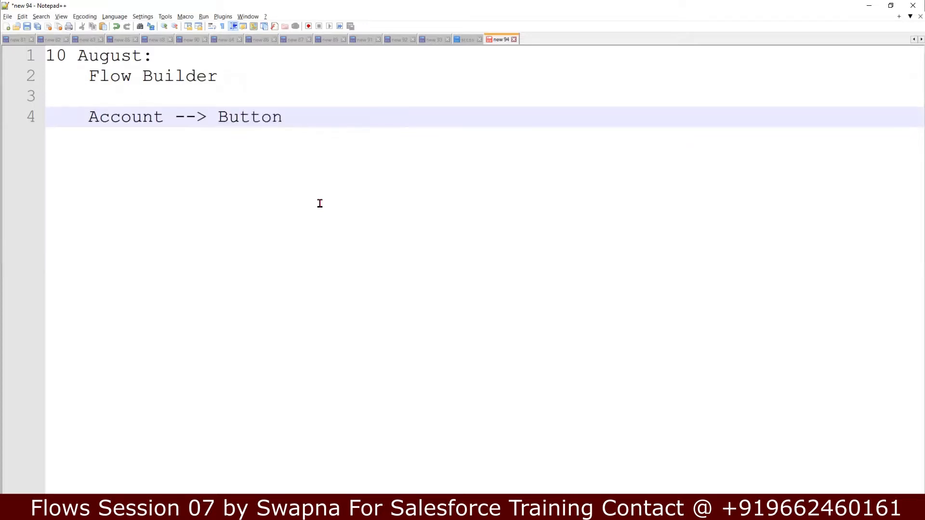
type(" ()")
key("Left")
type("Co")
key("BackSpace")
type("rea")
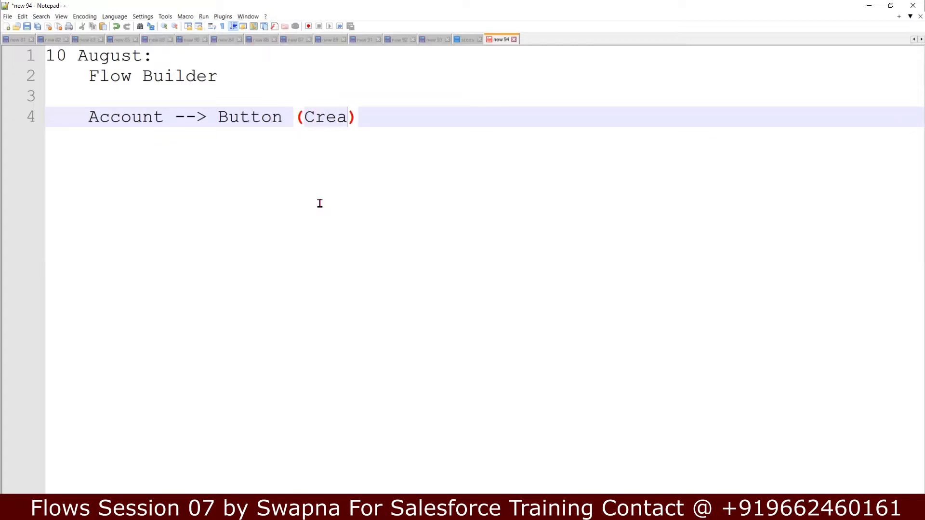
type("te Contac")
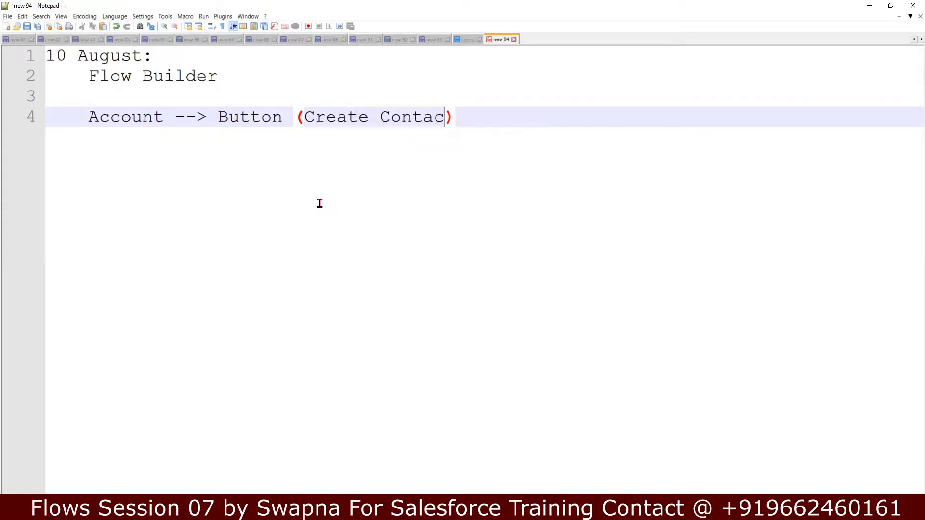
type("t")
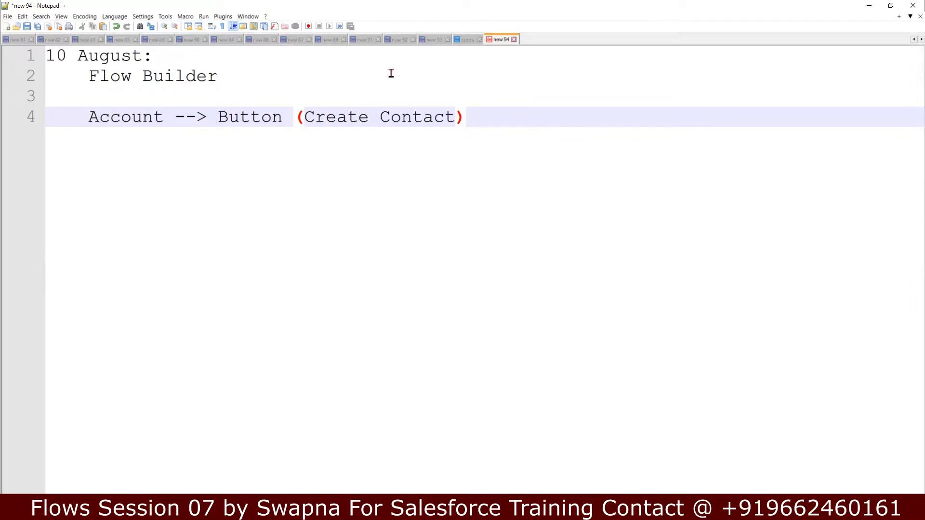
left_click(869, 5)
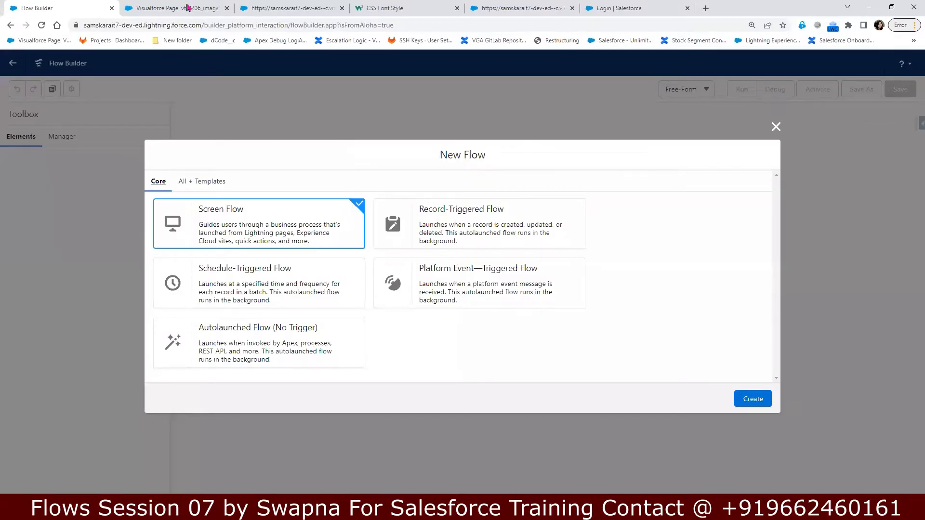
Step: Switch Salesforce to Lightning Experience and open the 1 Tech_Dell Lightning account from Accounts
left_click(187, 8)
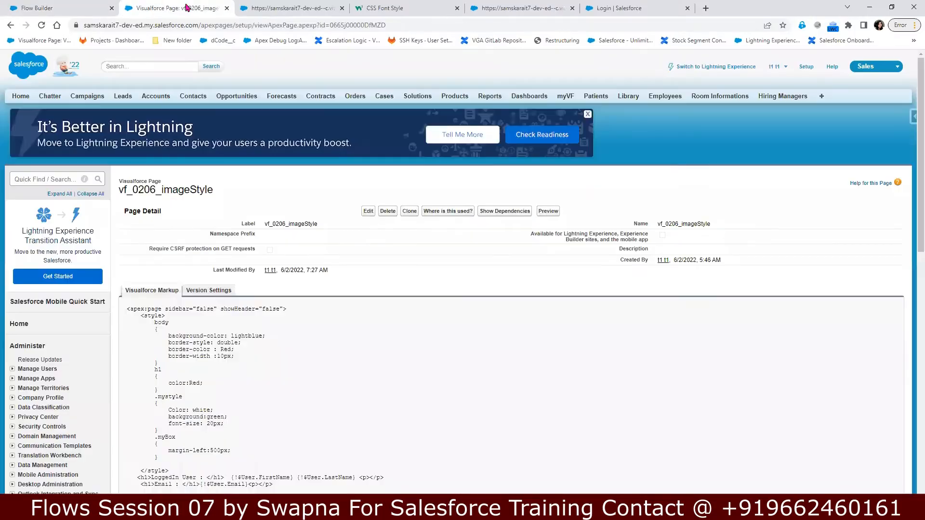
left_click(701, 67)
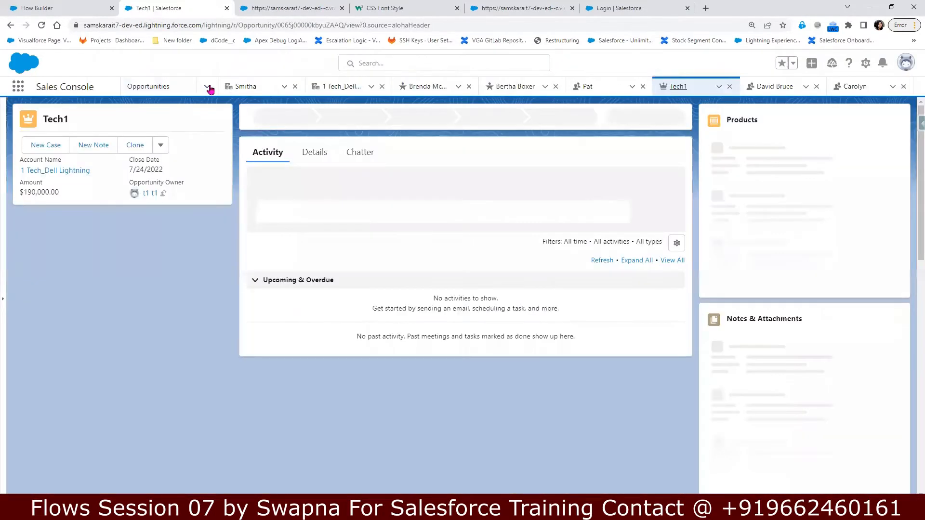
left_click(207, 87)
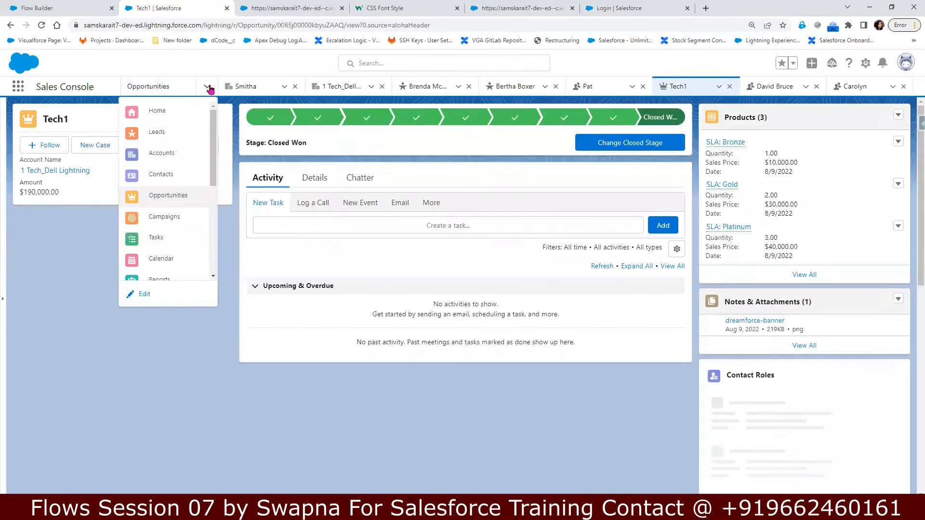
left_click(165, 153)
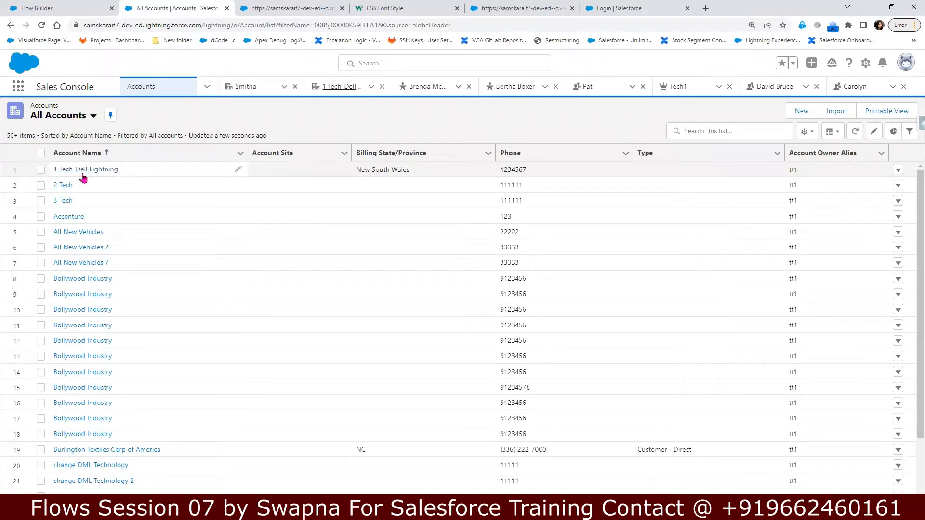
left_click(83, 172)
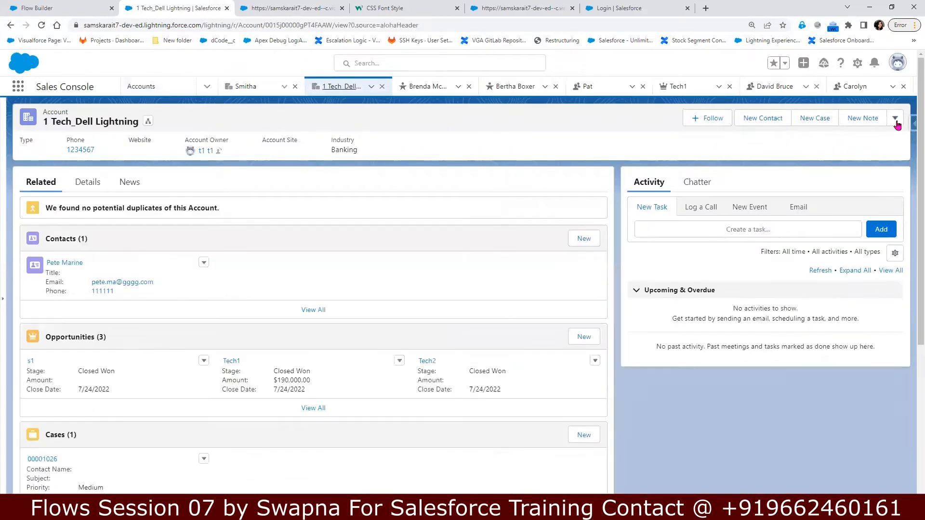
left_click(895, 120)
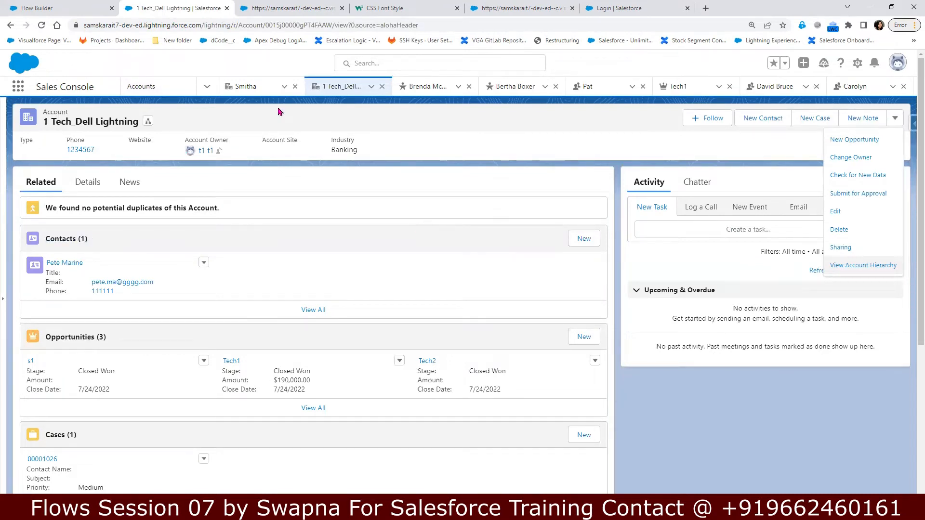
double_click(303, 28)
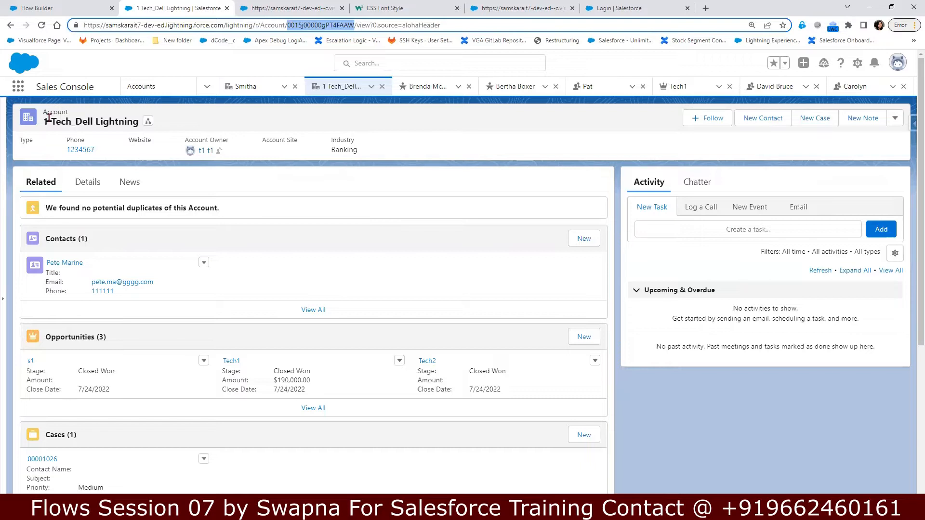
left_click_drag(44, 123, 144, 128)
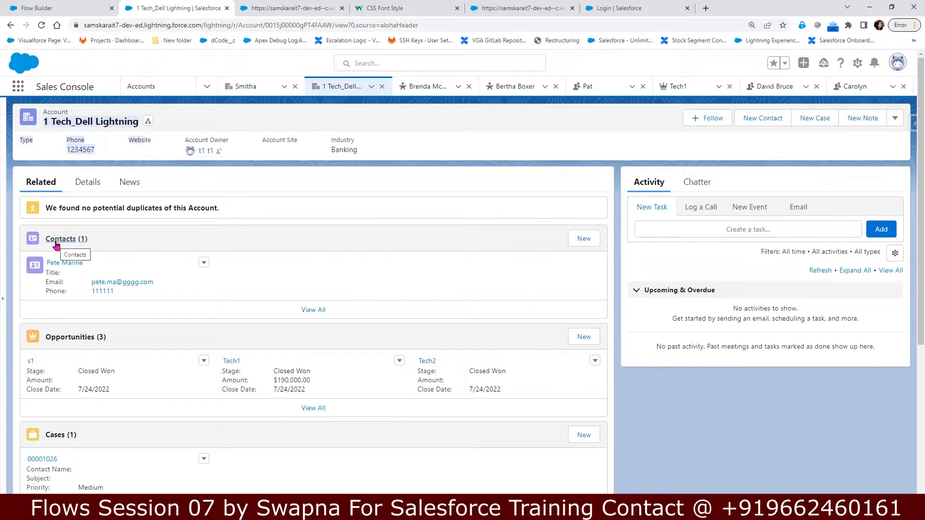
Step: Create and save a new contact with a last name under 1 Tech_Dell Lightning, then return to the account
left_click(351, 252)
left_click(583, 239)
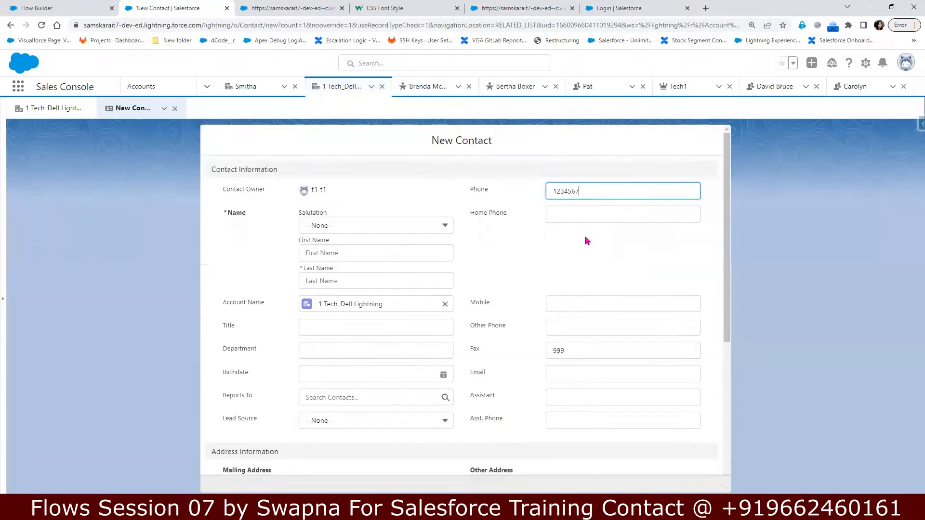
scroll(523, 415, "down", 5)
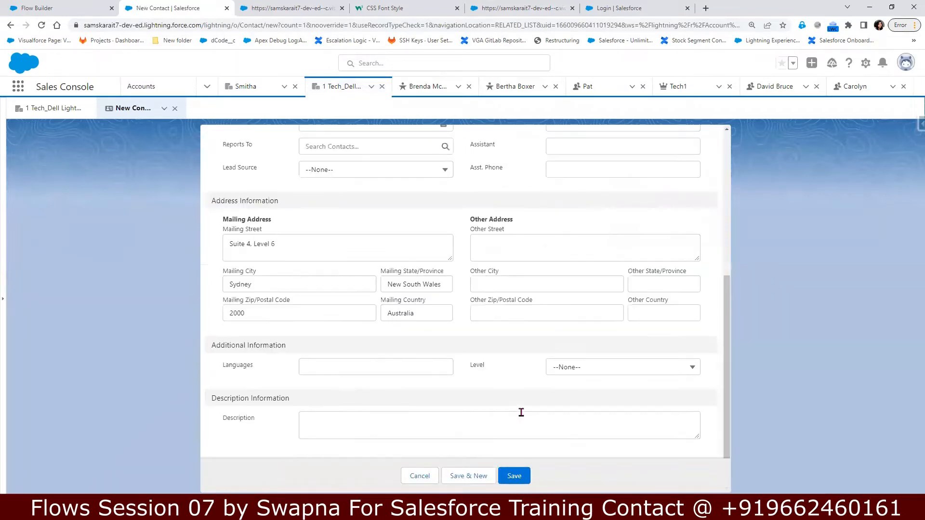
scroll(412, 479, "up", 5)
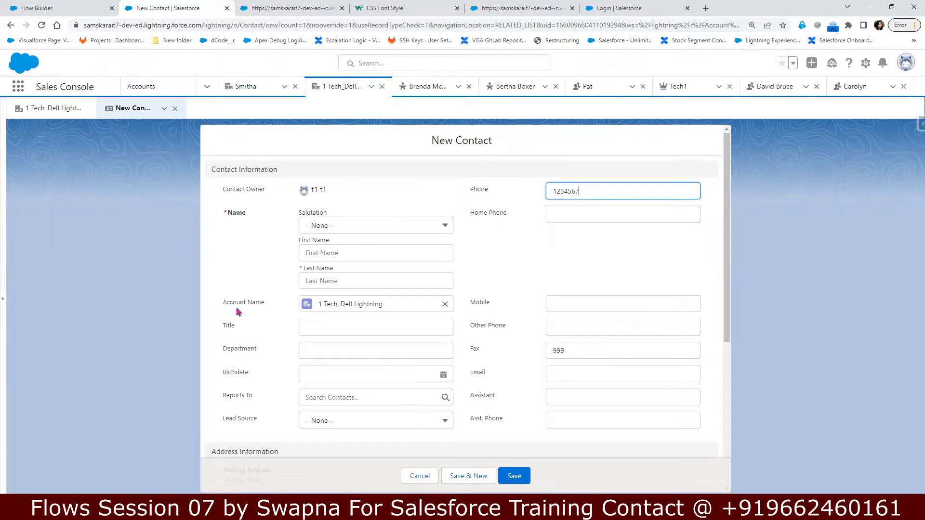
left_click_drag(291, 306, 422, 311)
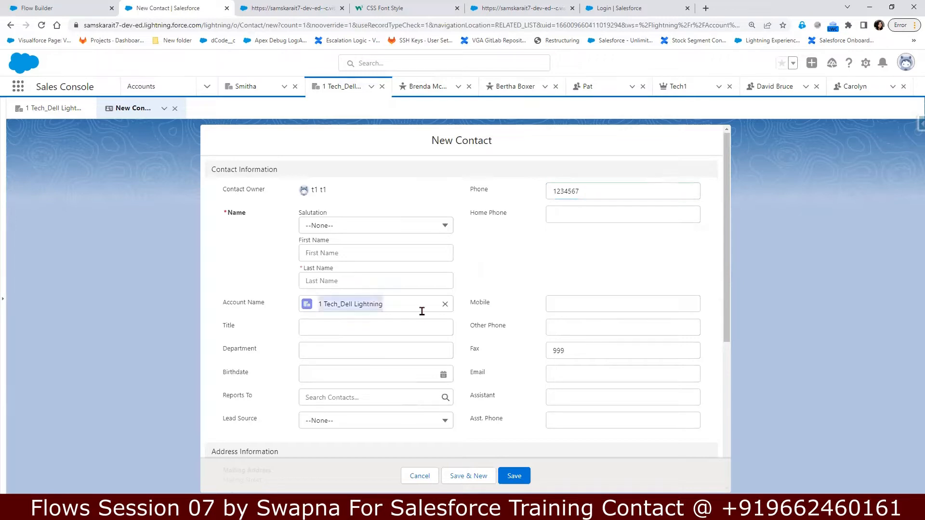
left_click(389, 284)
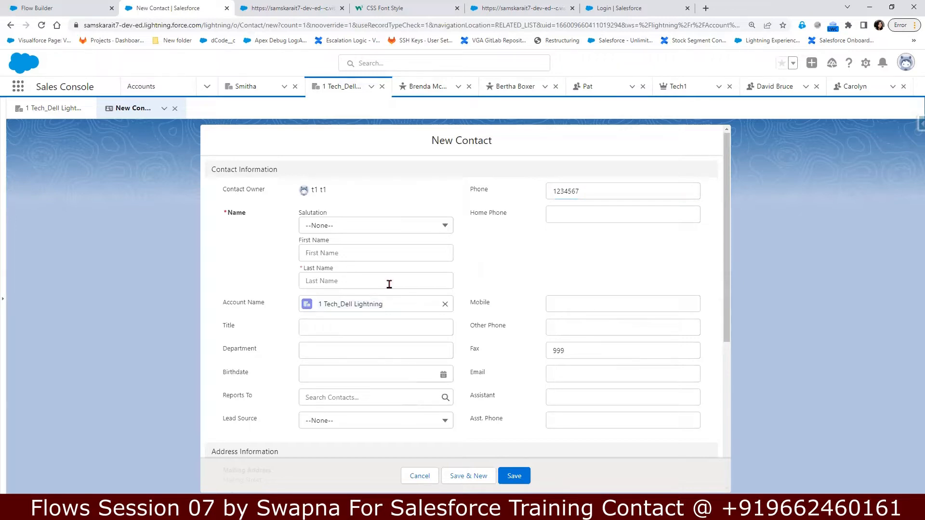
left_click(390, 283)
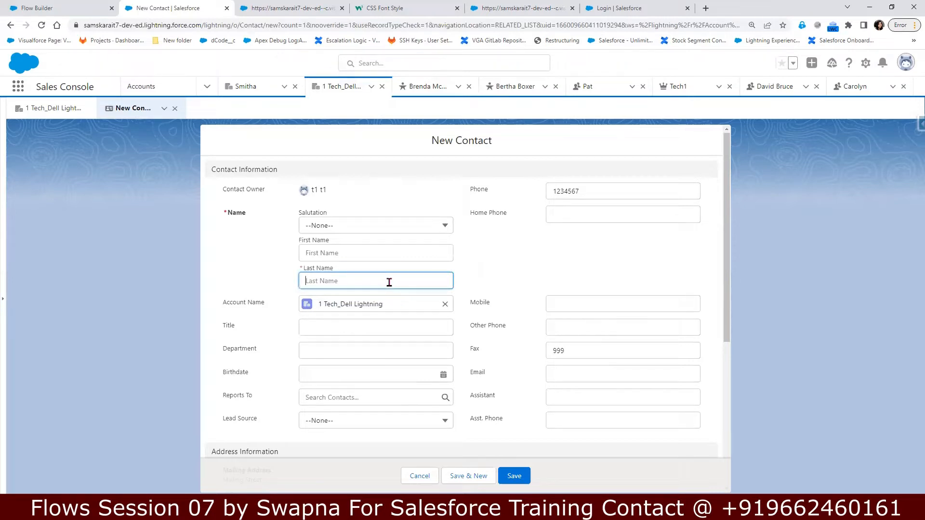
type("tom")
left_click(515, 477)
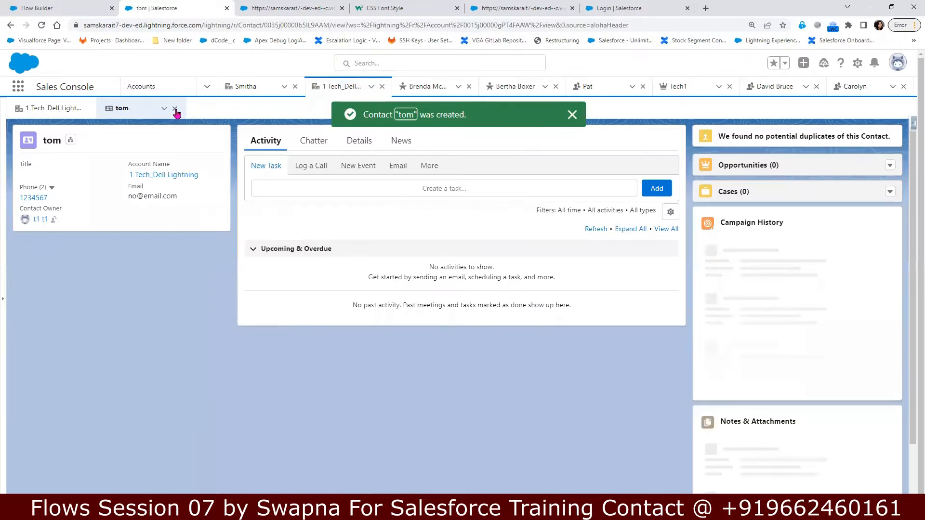
left_click(175, 109)
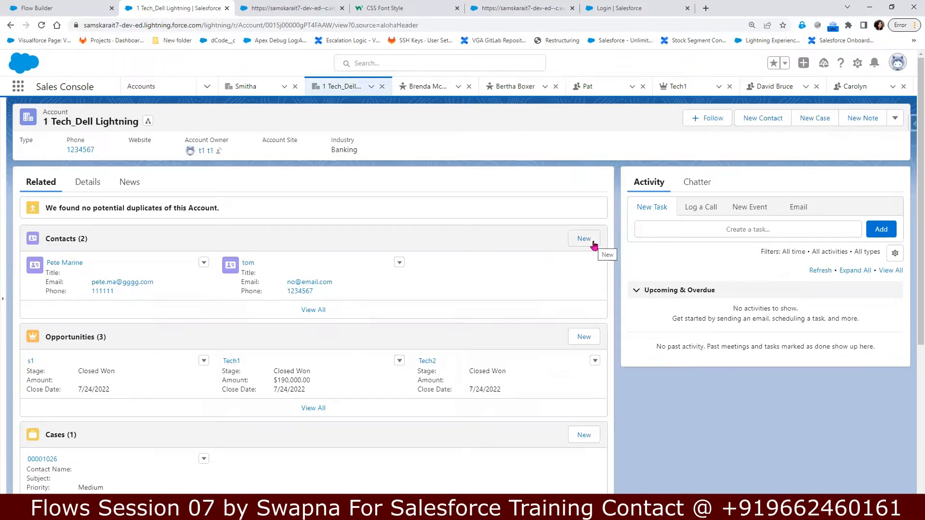
Step: Review the account details and its quick New Contact form, then return to the New Flow tab
left_click(82, 189)
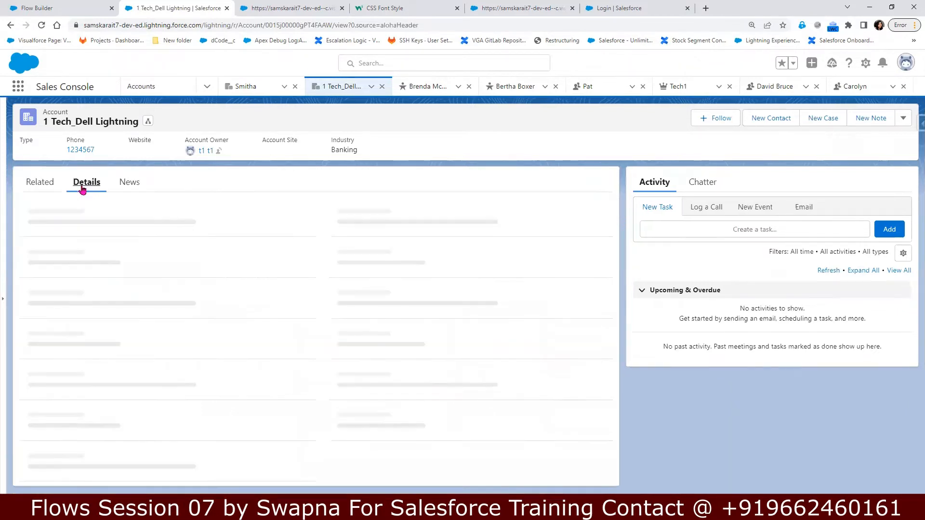
left_click(895, 121)
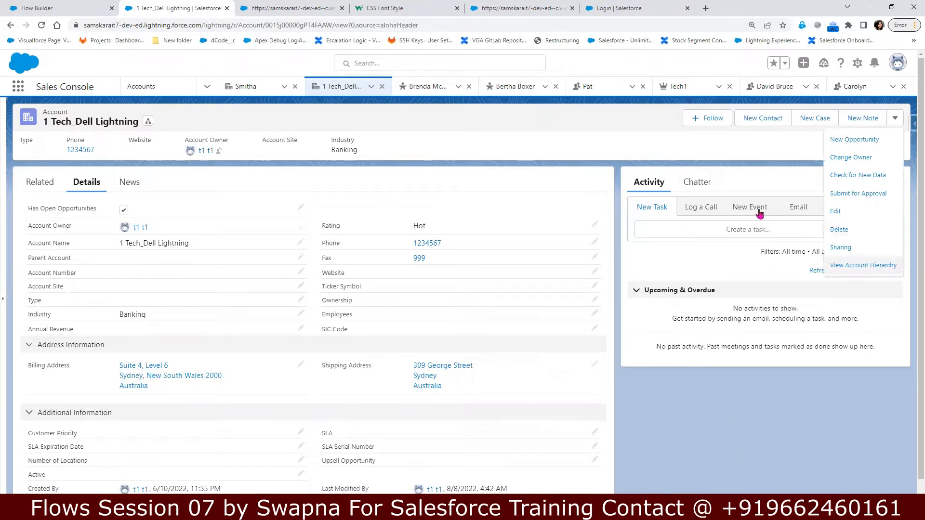
left_click(766, 118)
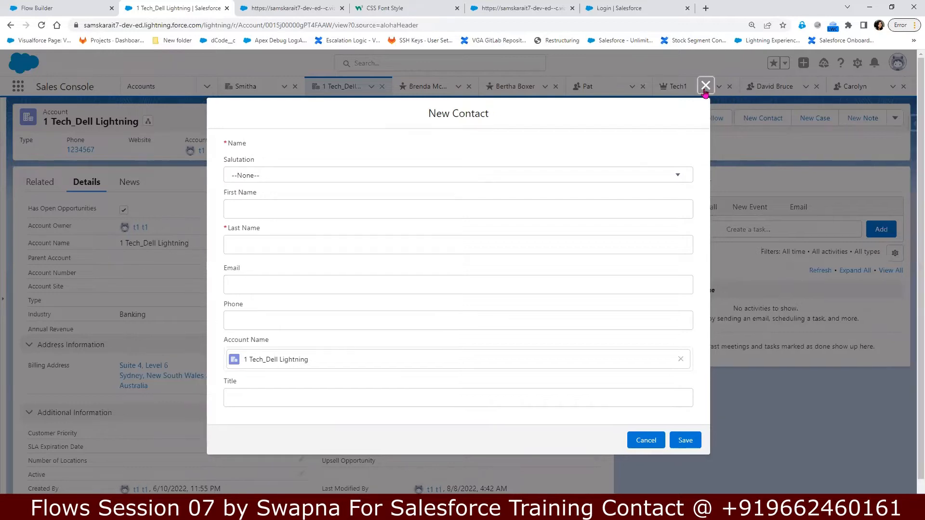
key("Escape")
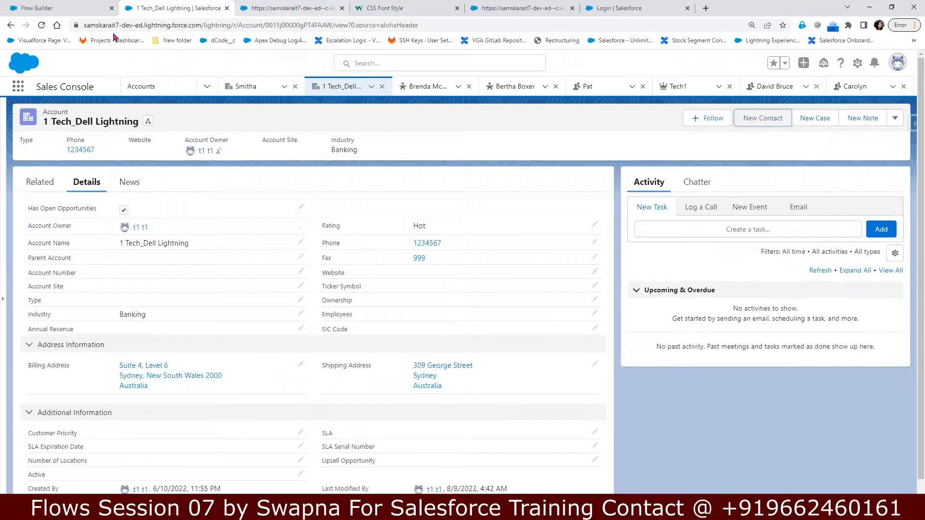
left_click(51, 8)
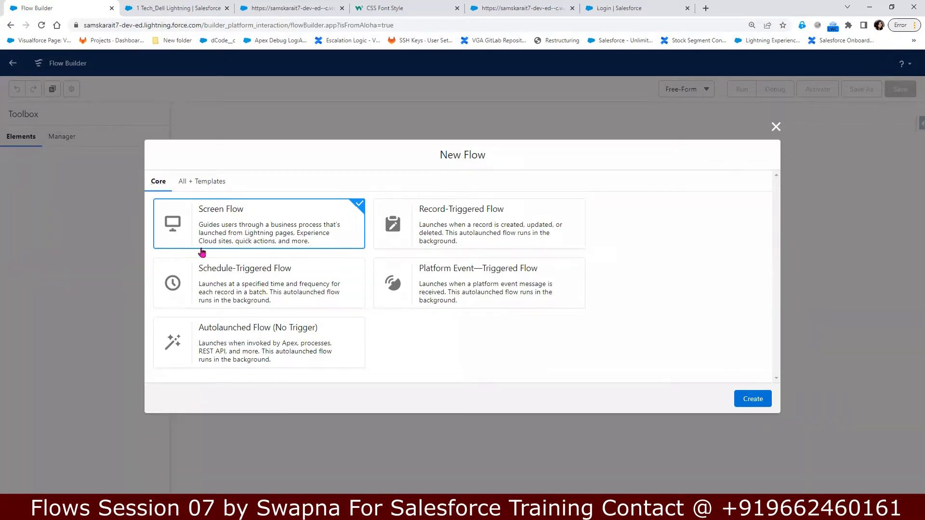
Step: Create a Screen Flow with a free-form canvas and place a Screen element on it
left_click(748, 403)
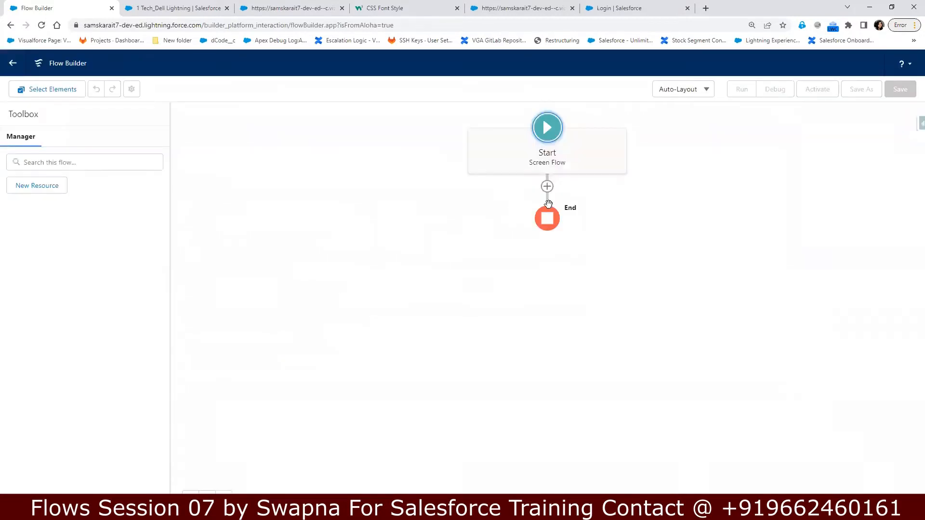
left_click(705, 90)
left_click(691, 131)
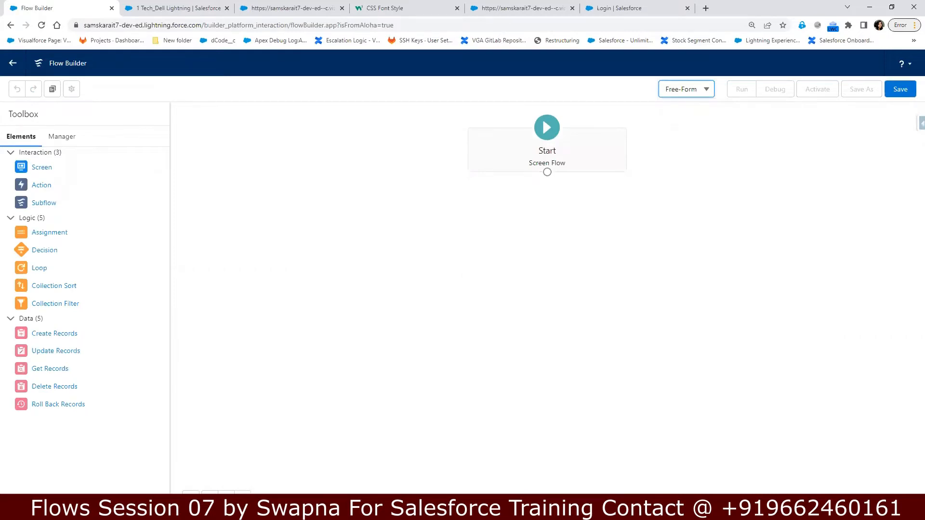
left_click_drag(39, 169, 479, 225)
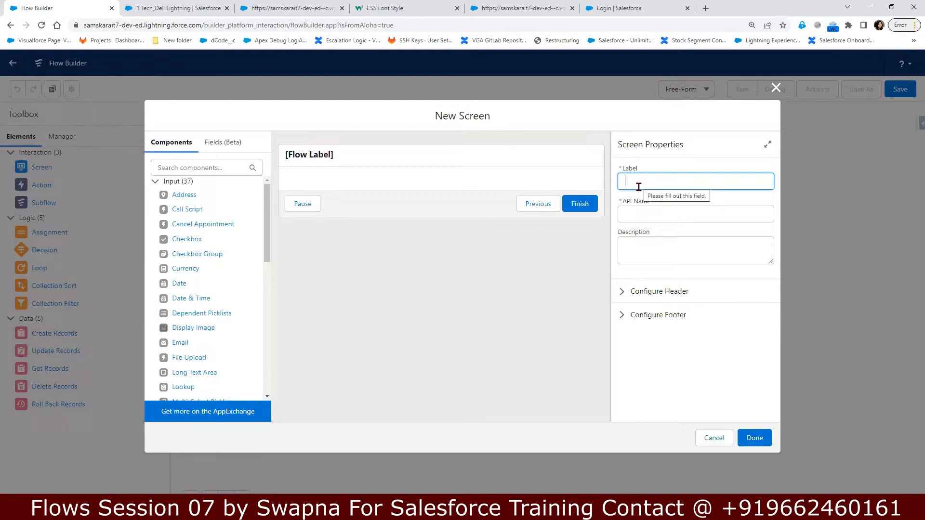
Step: Set the screen's Label and API Name to QuickContact, fixing the capitalisation in both
type("QuickCOntact")
key("Tab")
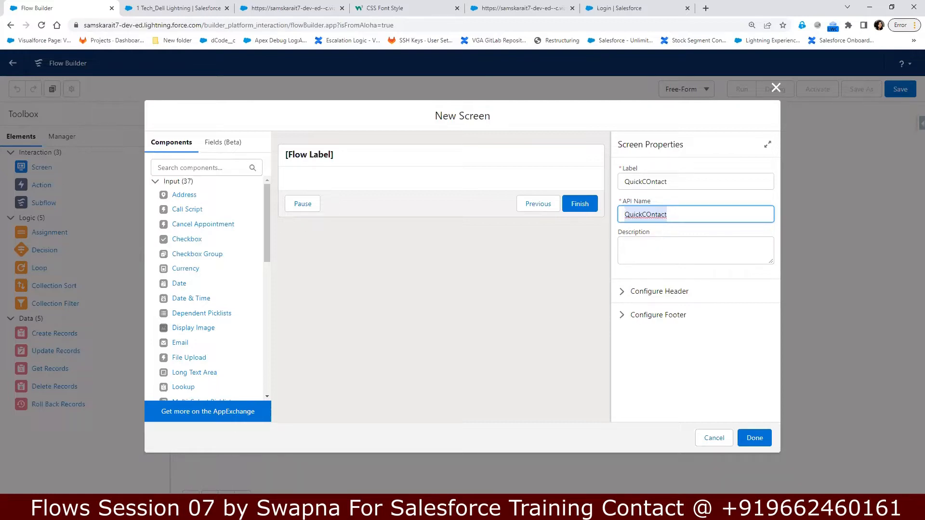
left_click(649, 214)
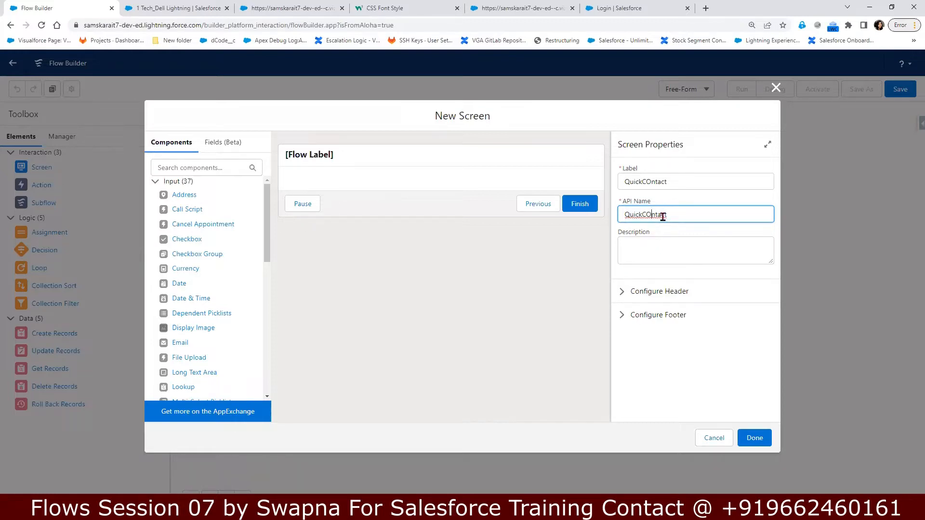
key("BackSpace")
type("o")
left_click(669, 187)
key("BackSpace")
type("o")
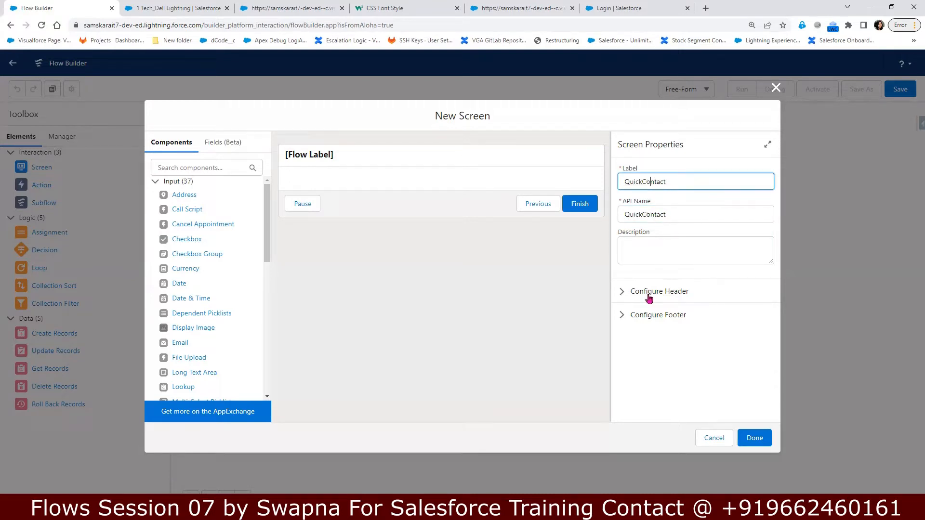
Step: Uncheck Show Header under Configure Header for the QuickContact screen
left_click(622, 292)
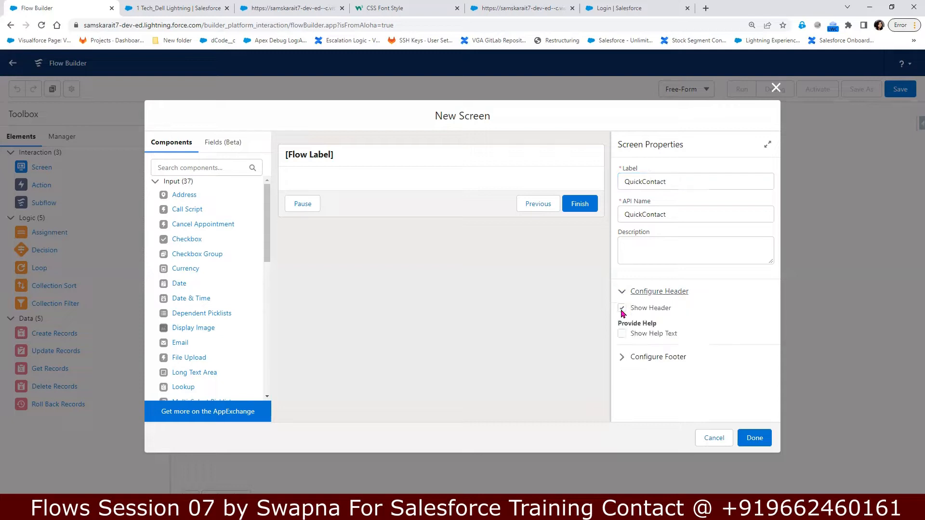
left_click(622, 308)
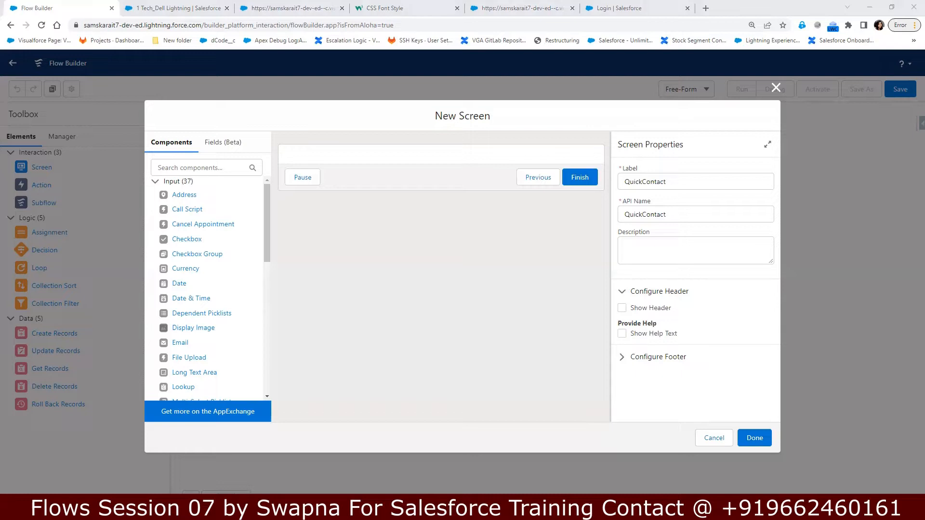
left_click(221, 165)
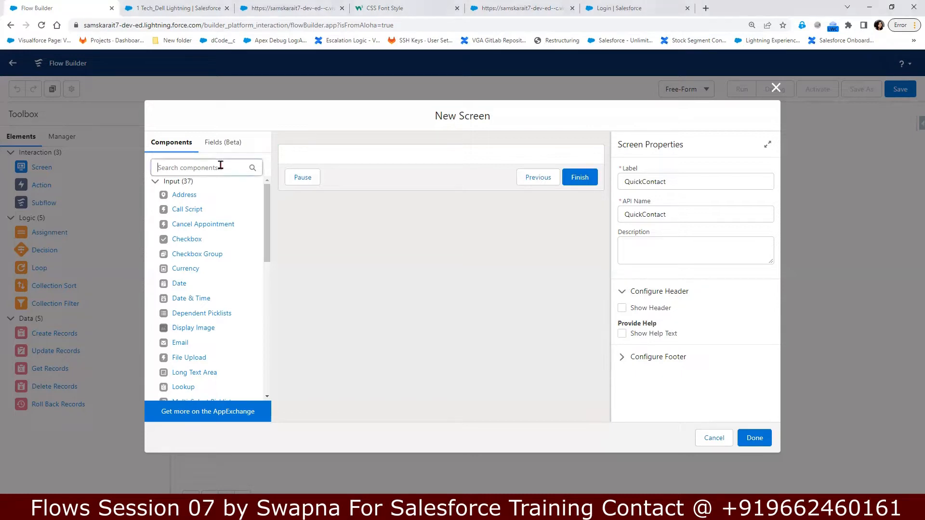
type("n")
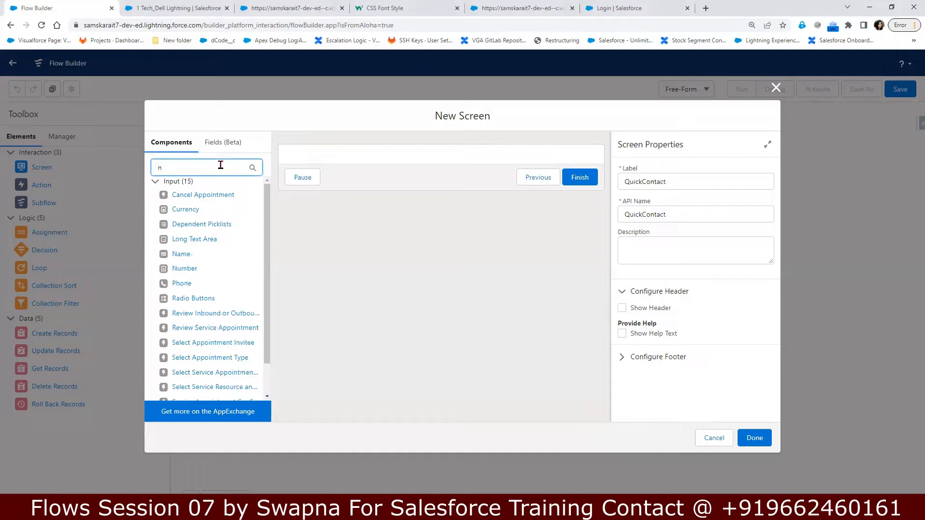
key("BackSpace")
Step: Search components for 'dis' and place Display Text at the top of the QuickContact screen
type("fi")
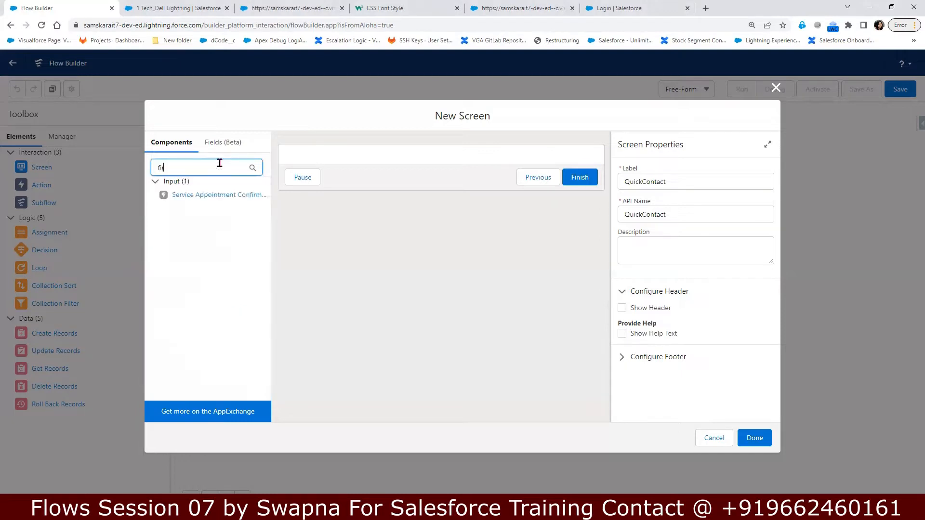
type("rst")
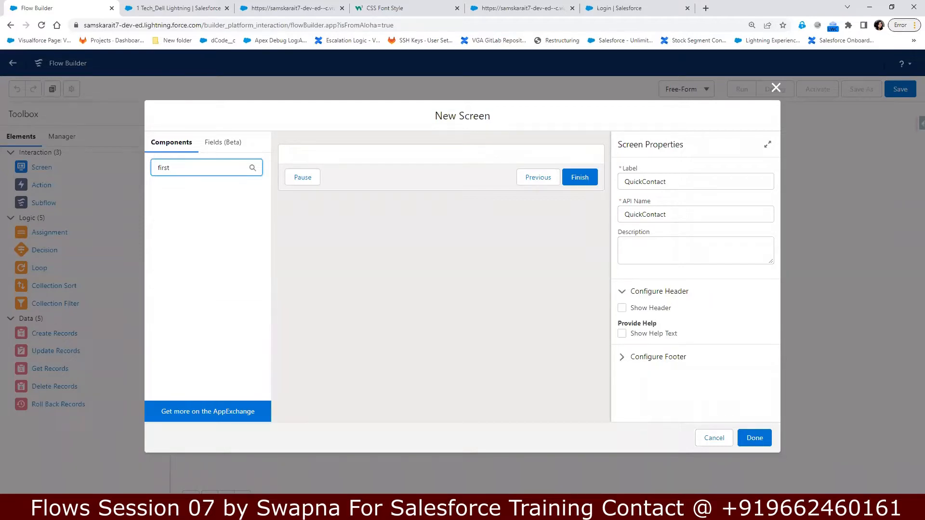
left_click_drag(182, 167, 123, 167)
type("dist")
key("BackSpace")
left_click_drag(188, 195, 340, 163)
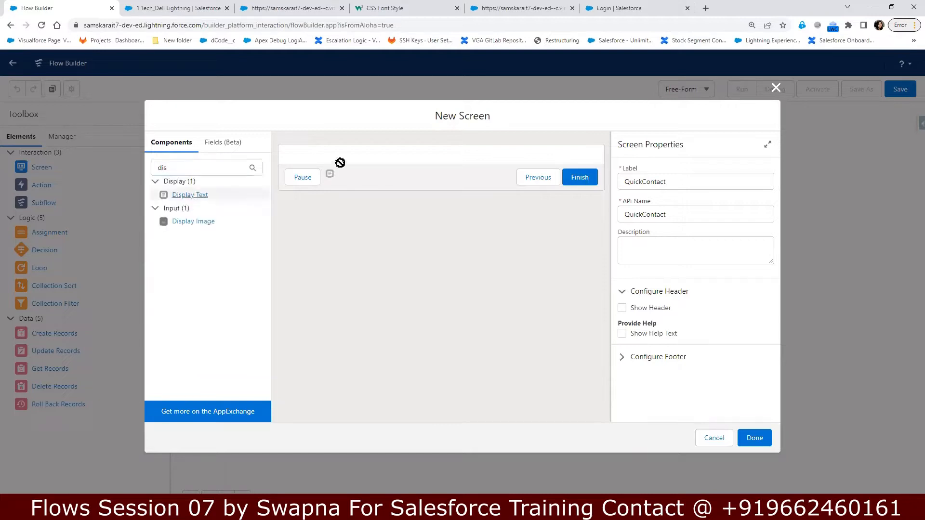
left_click_drag(178, 193, 345, 160)
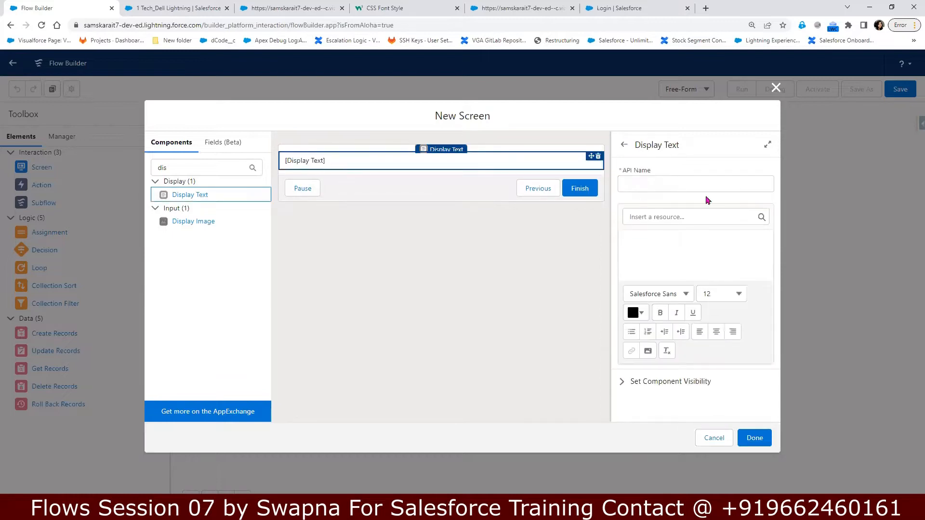
left_click(686, 185)
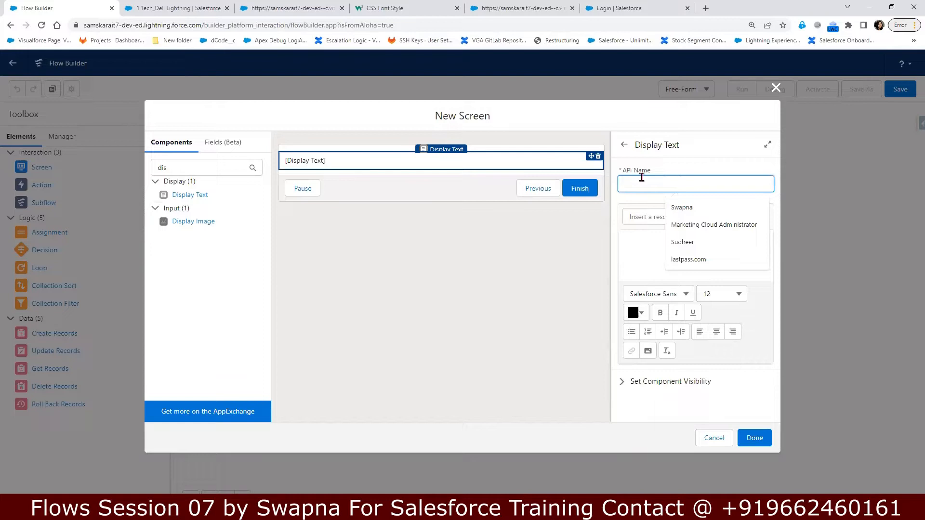
type("stest")
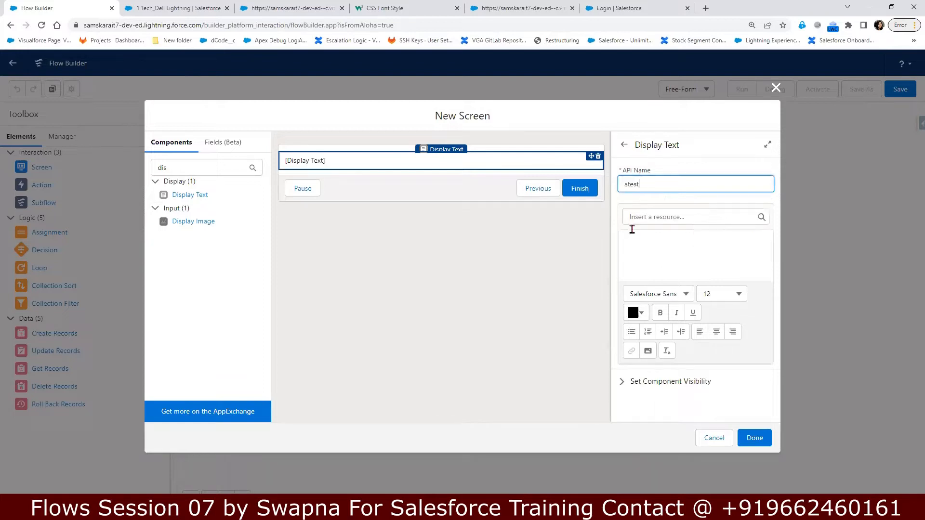
key("BackSpace")
key("BackSpace")
type("xt")
left_click(649, 250)
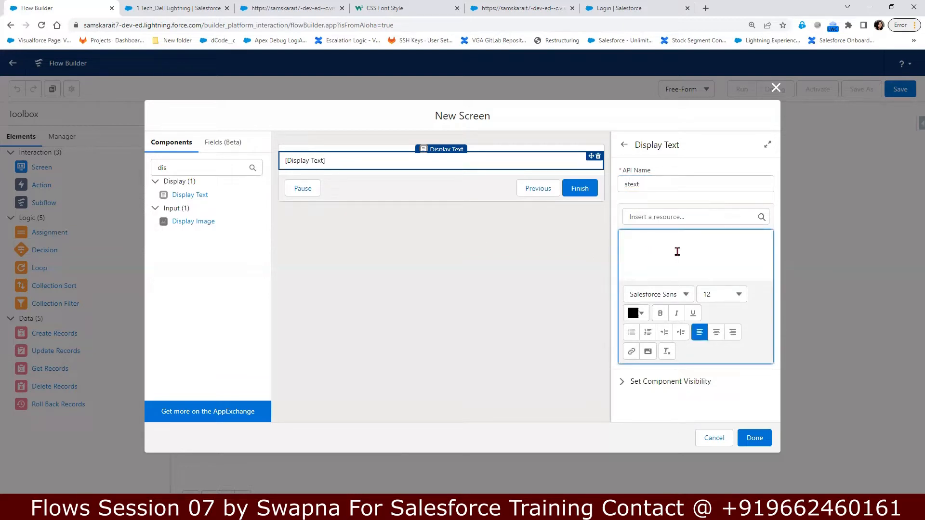
type("Testfield")
left_click(640, 244)
left_click(636, 245)
key("BackSpace")
type("x")
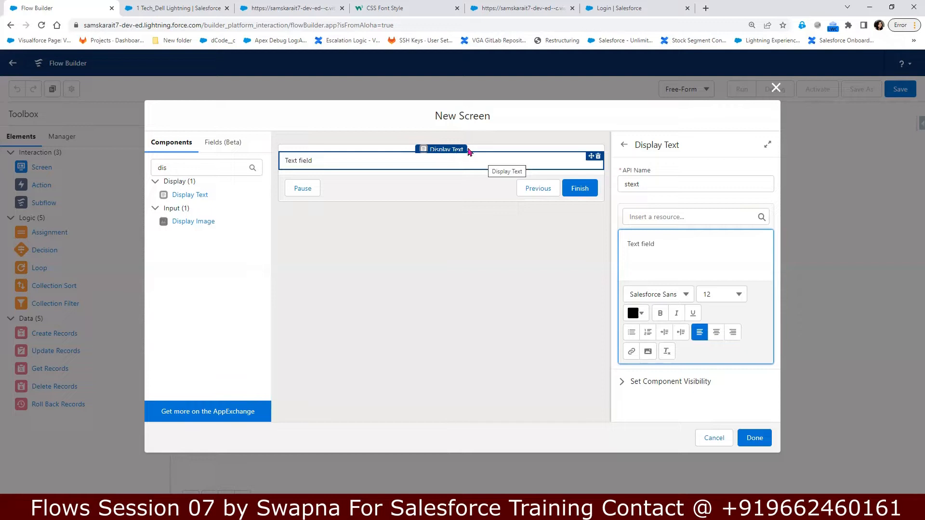
left_click(598, 157)
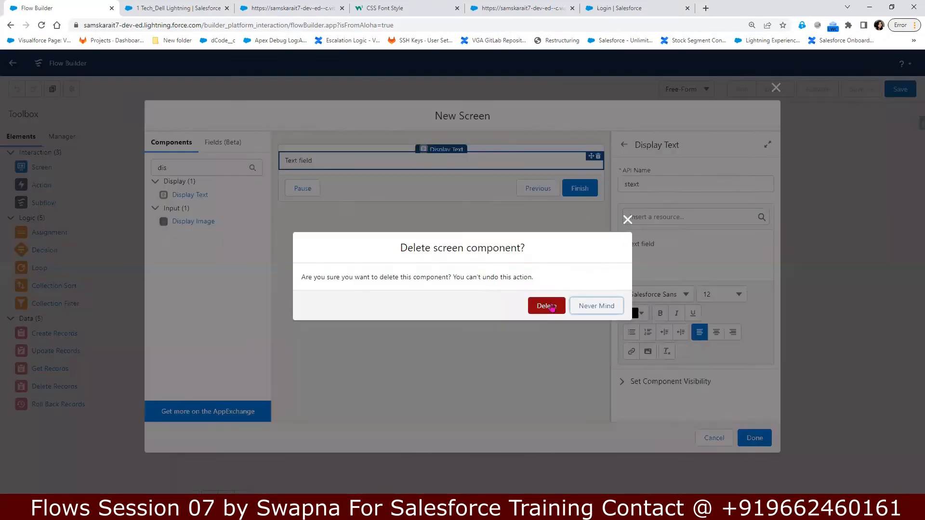
left_click(549, 307)
left_click_drag(174, 169, 134, 169)
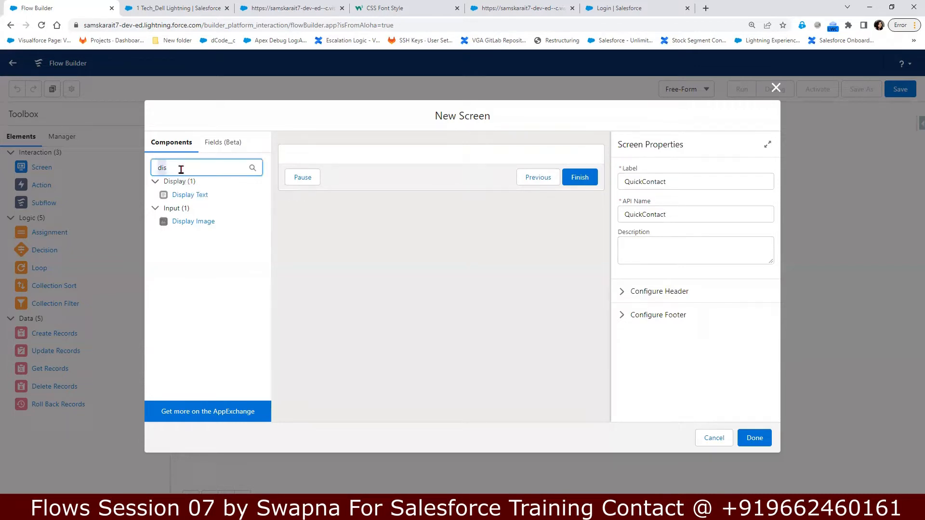
Step: Add a Name component to the screen with API Name contactName
type("nam")
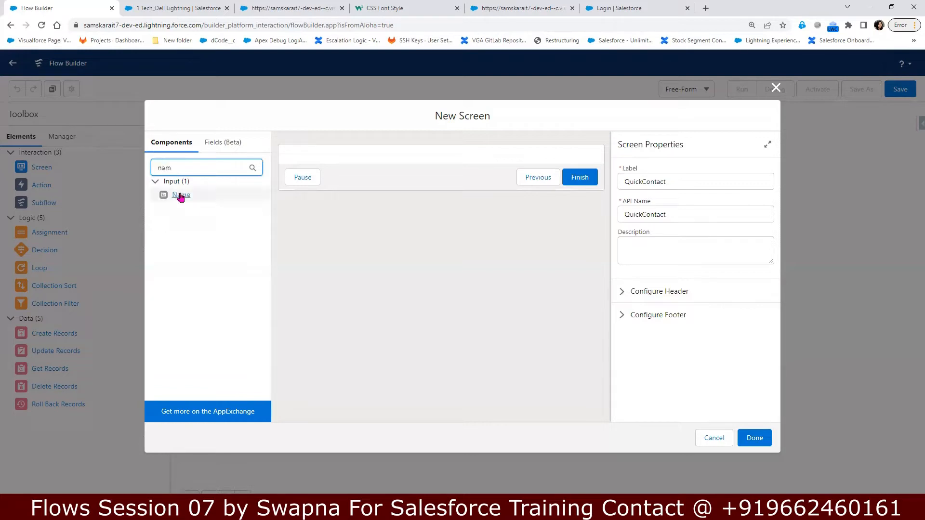
left_click_drag(179, 194, 335, 160)
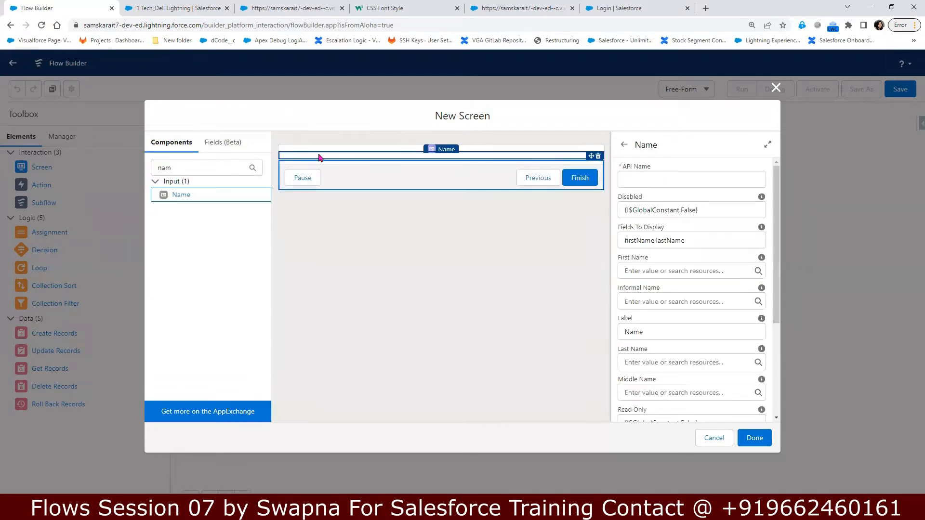
left_click(665, 178)
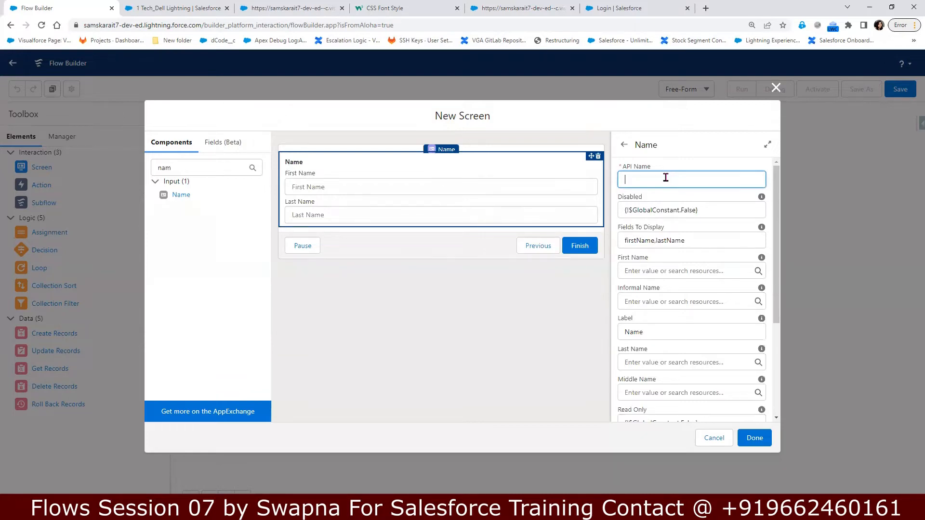
type("contactName")
left_click(671, 239)
Step: Add an Email component below it with API Name contactEmail
left_click_drag(181, 168, 135, 175)
type("Em")
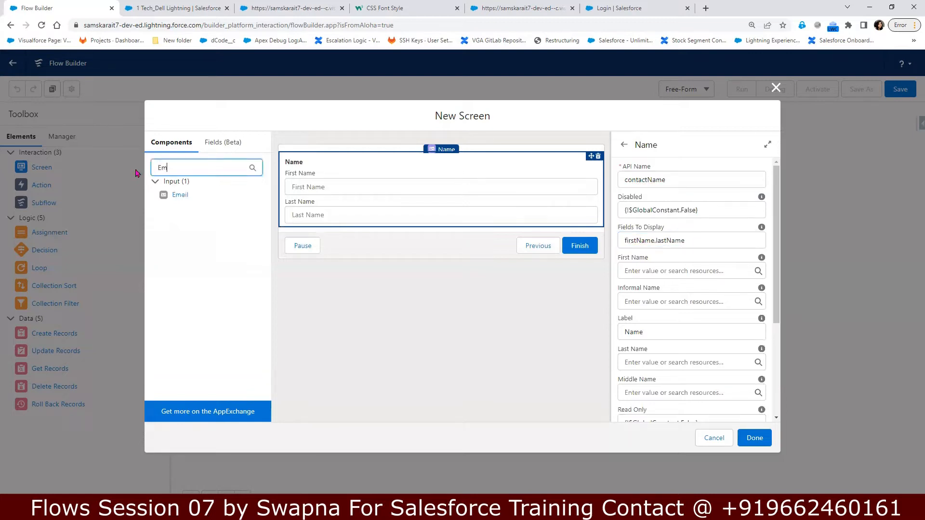
type("a")
left_click_drag(179, 199, 347, 207)
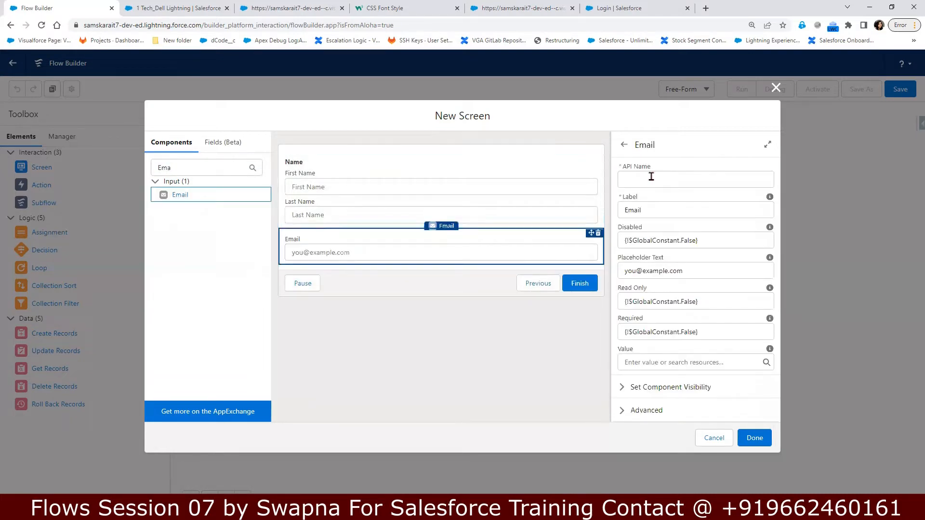
type("co")
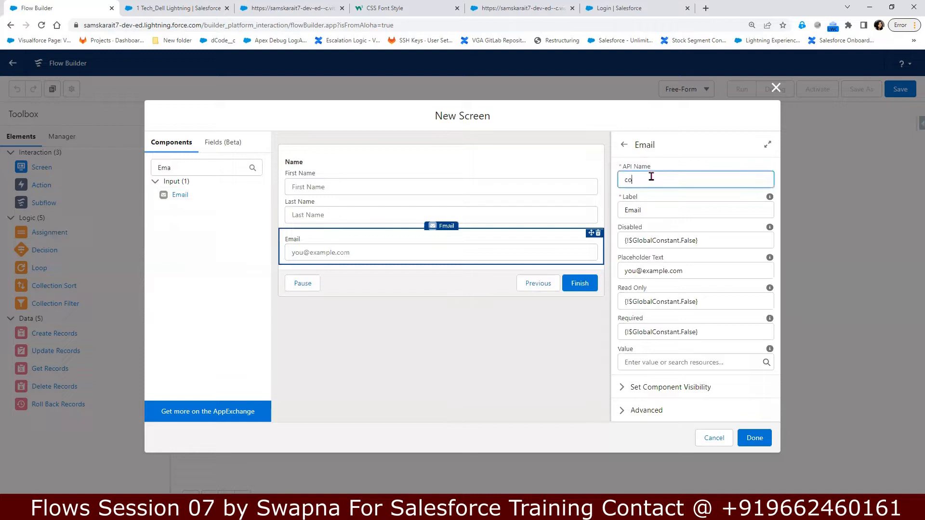
type("ntactEmail")
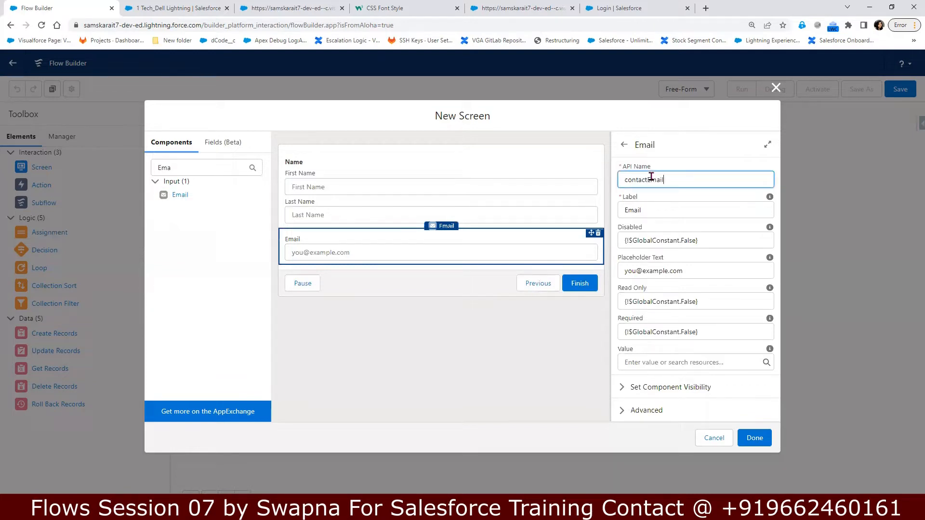
left_click(405, 213)
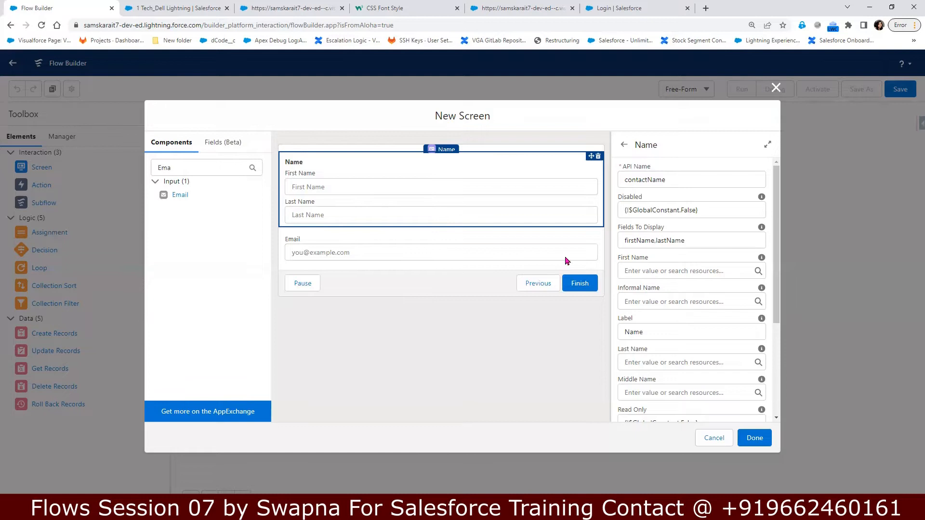
Step: Enter a default First Name value for the Name component, leave Last Name blank, then select Email
left_click(664, 270)
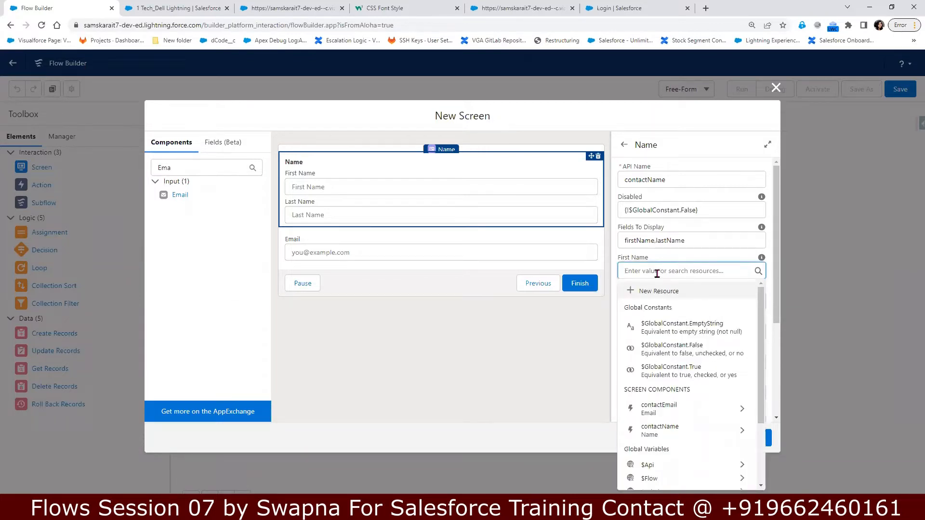
type("Amal")
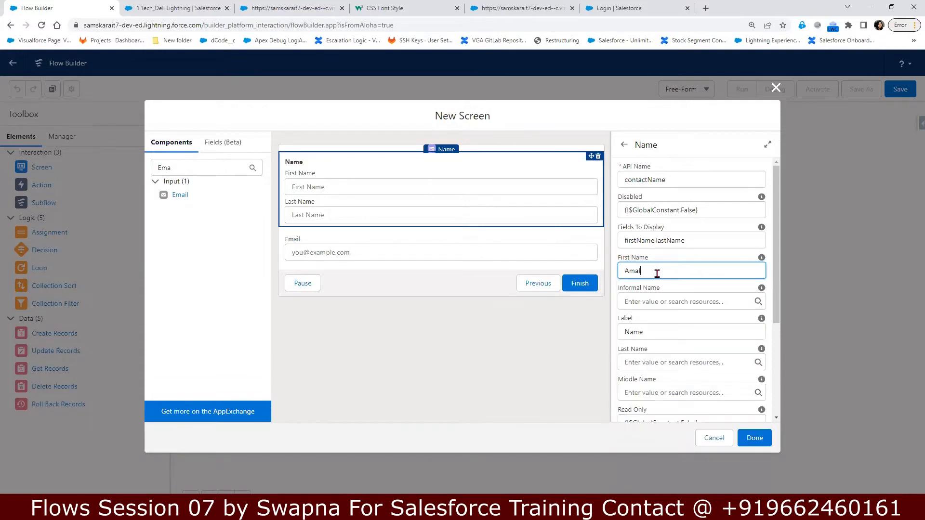
left_click(685, 259)
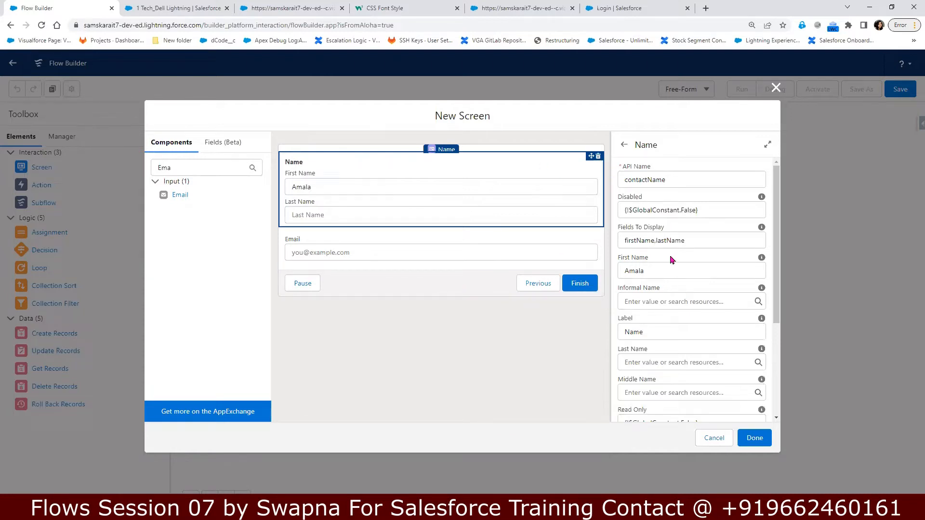
left_click(650, 362)
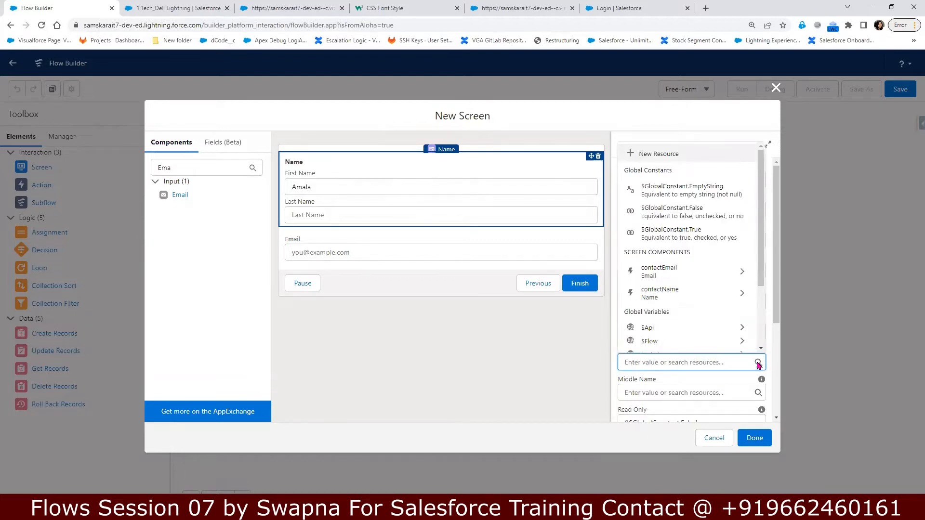
left_click(849, 328)
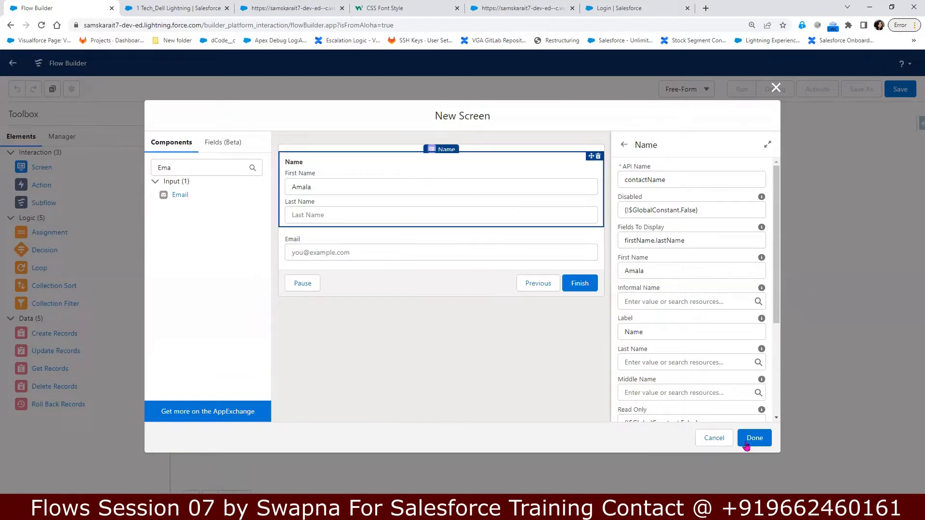
scroll(694, 395, "down", 2)
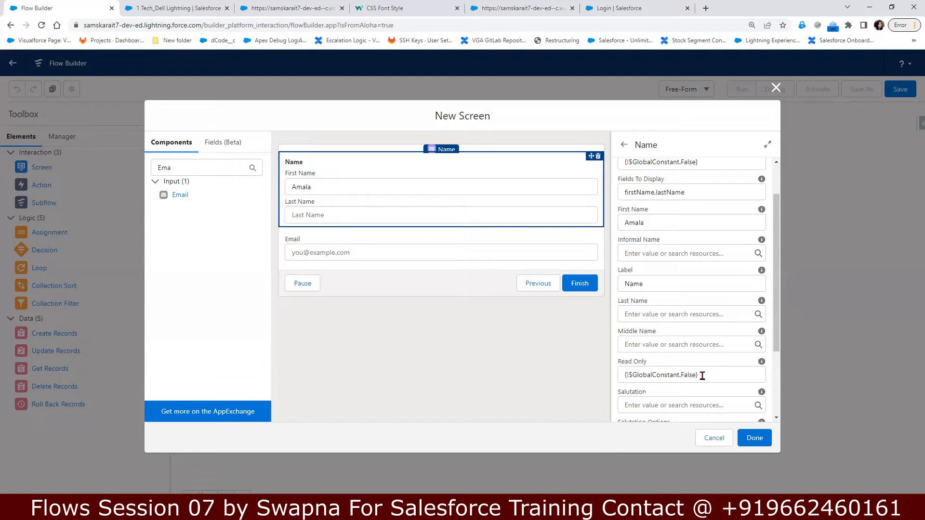
scroll(721, 381, "down", 3)
scroll(722, 382, "down", 2)
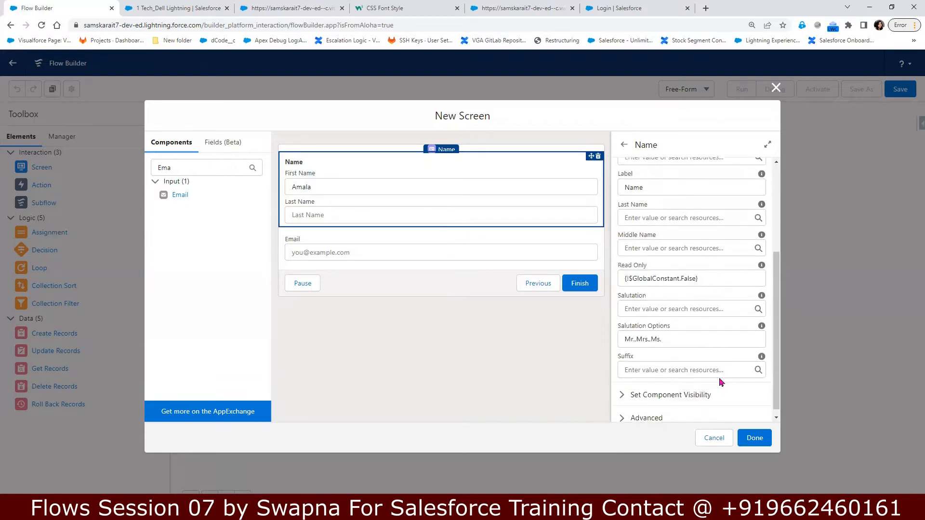
left_click(384, 253)
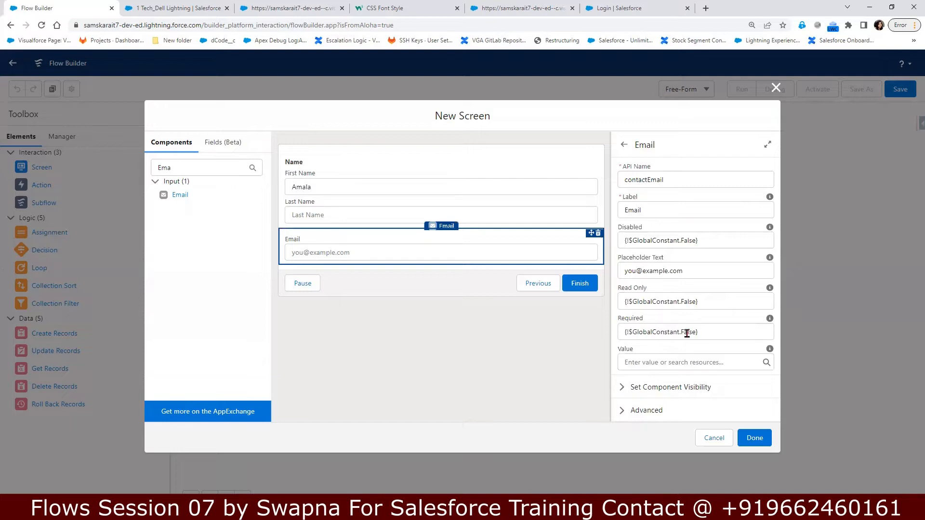
Step: Set the Email component's Required value to {!$GlobalConstant.True}, then clear the component search
left_click(687, 334)
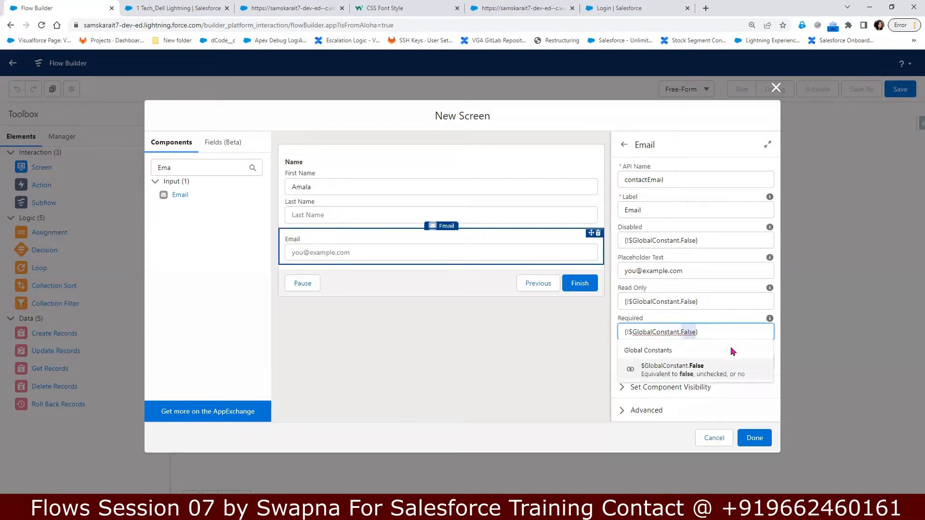
key("BackSpace")
left_click(706, 387)
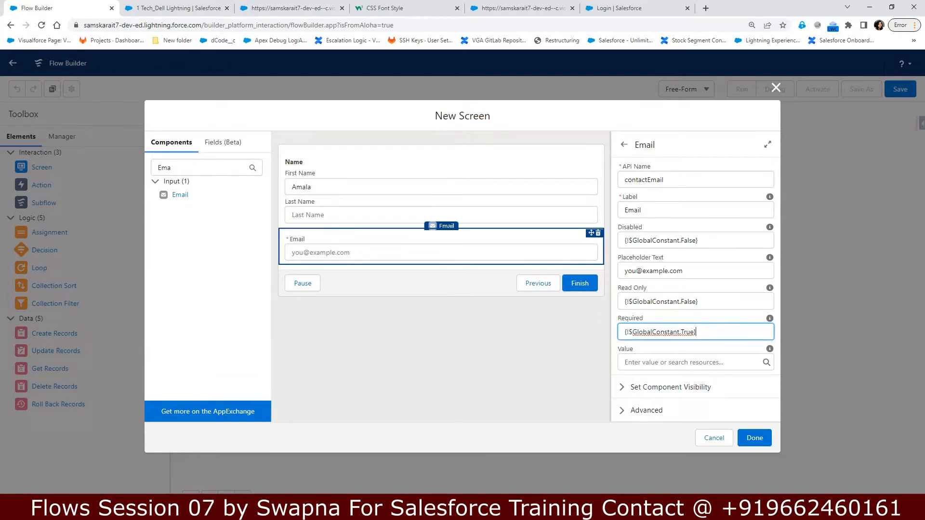
left_click(168, 168)
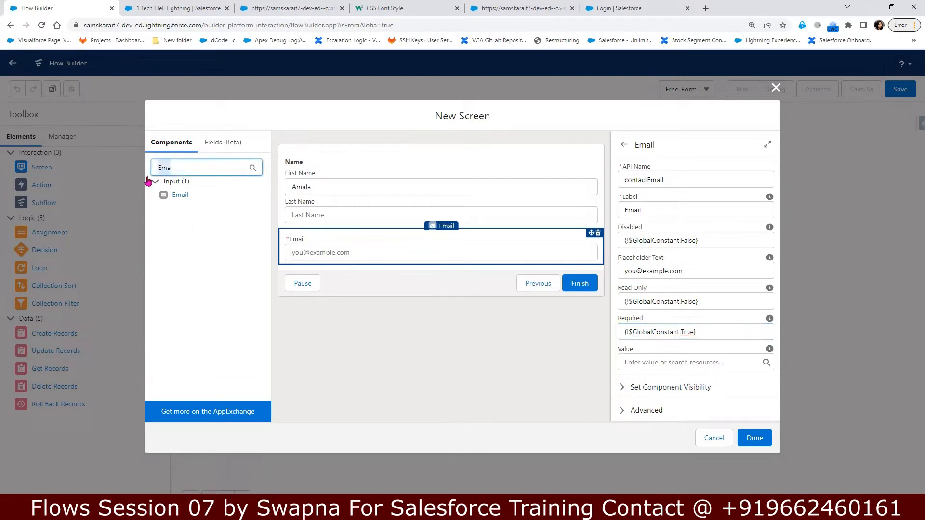
key("BackSpace")
Step: Search components for 'ph' and place a Phone component below the Email field
scroll(246, 383, "down", 2)
scroll(246, 383, "down", 3)
scroll(246, 383, "down", 4)
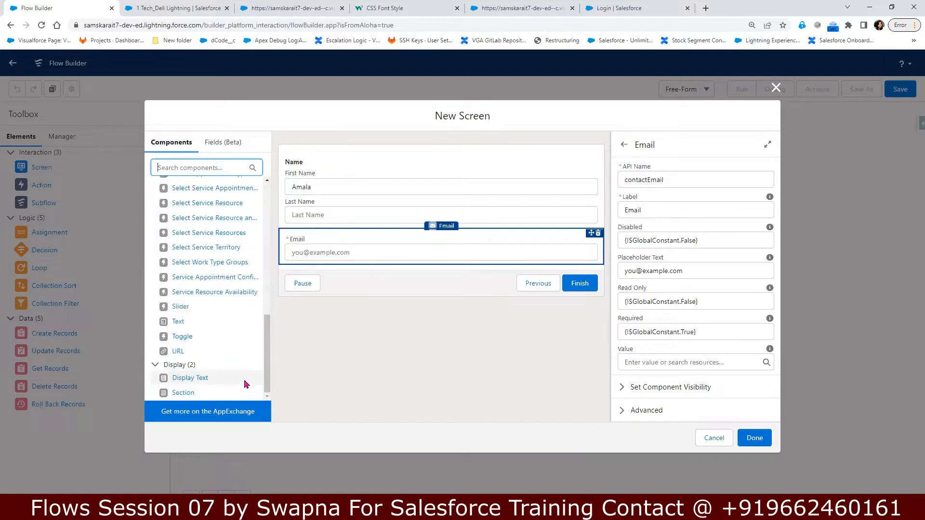
scroll(244, 382, "up", 4)
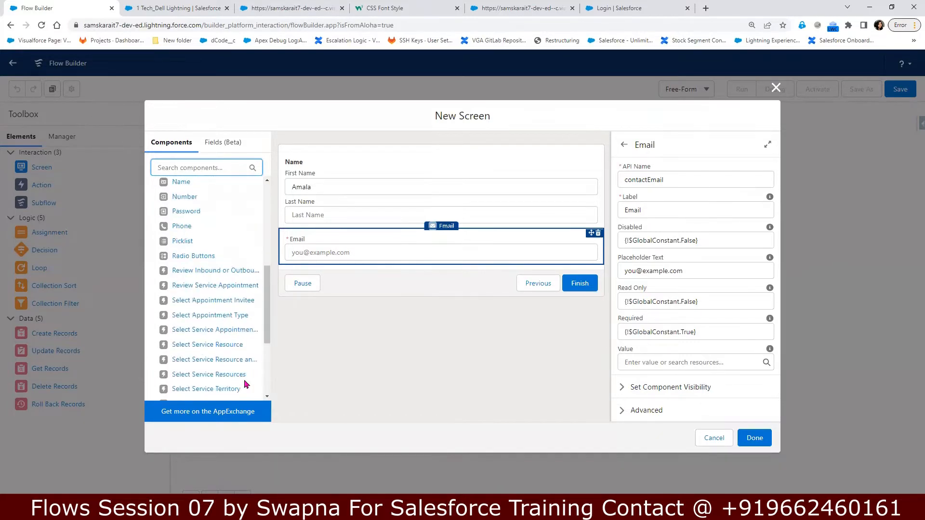
left_click(192, 168)
type("ph")
left_click_drag(179, 200, 353, 266)
left_click_drag(182, 196, 332, 266)
Step: Give the Phone component API name ContactPhone and make it required with $GlobalConstant.True
left_click(682, 180)
type("ContactPhone")
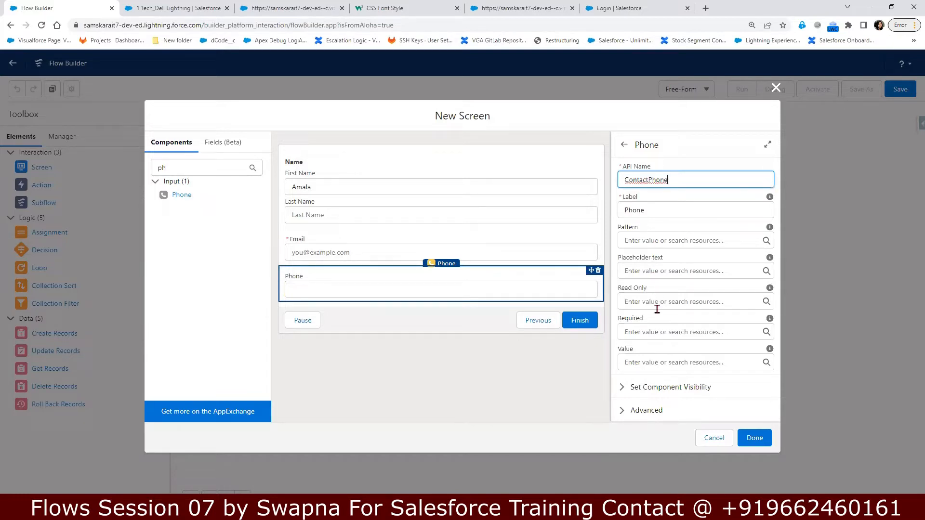
left_click(652, 332)
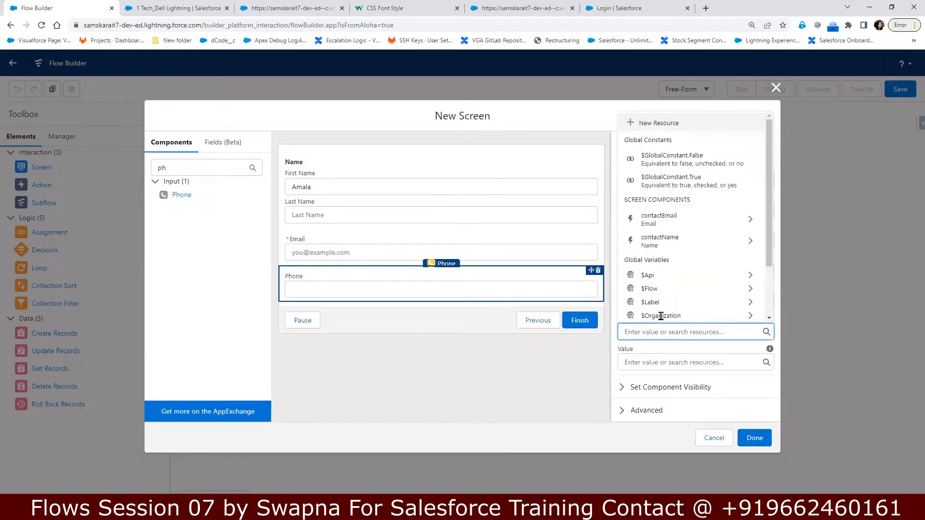
left_click(719, 185)
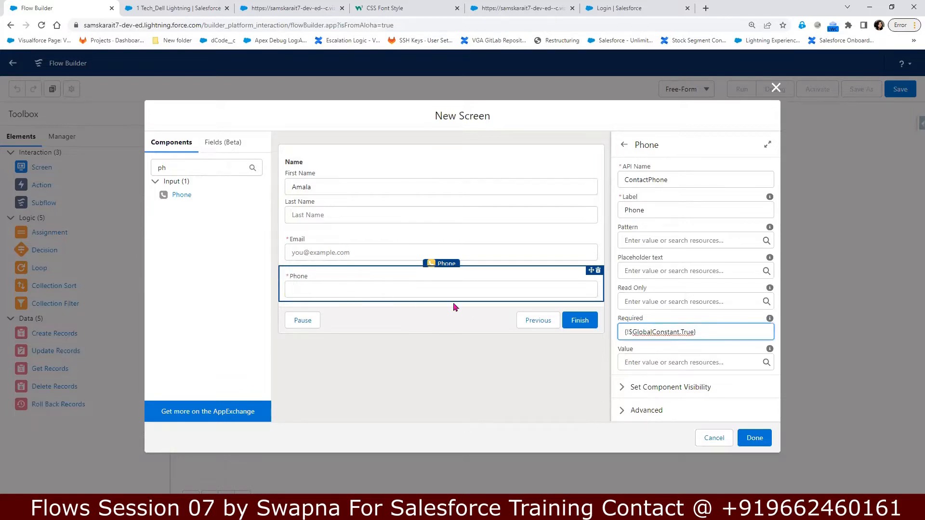
Step: Set the Phone placeholder text to 999-99-9999, moving it out of the Pattern field
left_click(659, 239)
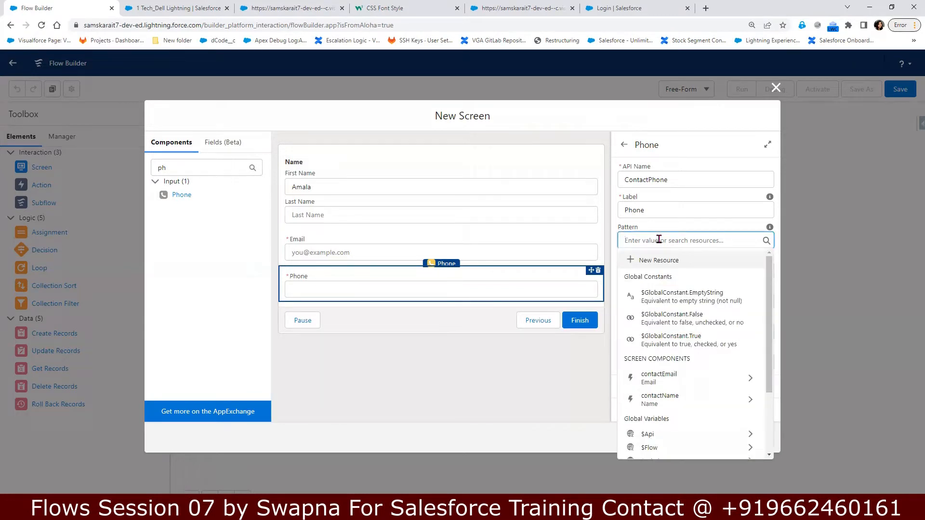
type("999")
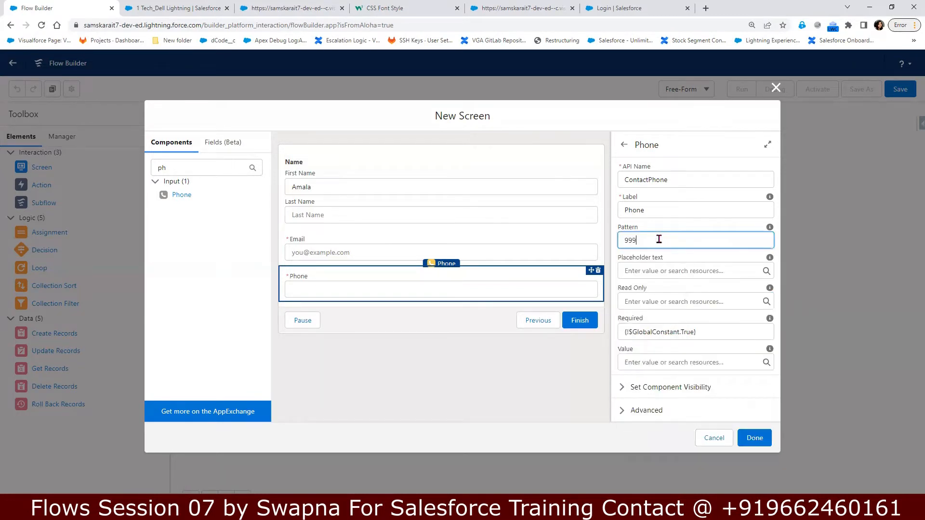
type("-99-9999")
left_click(687, 272)
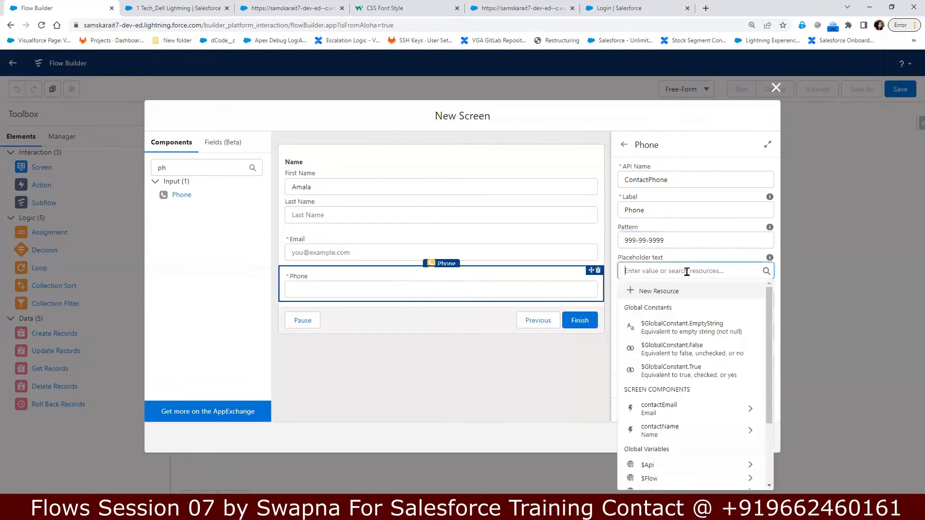
left_click_drag(681, 239, 596, 244)
key("ctrl+c")
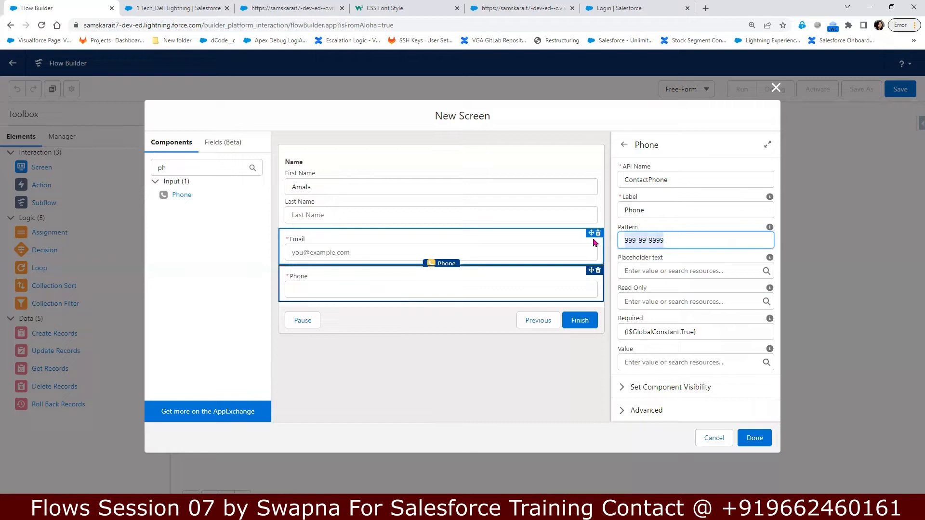
key("BackSpace")
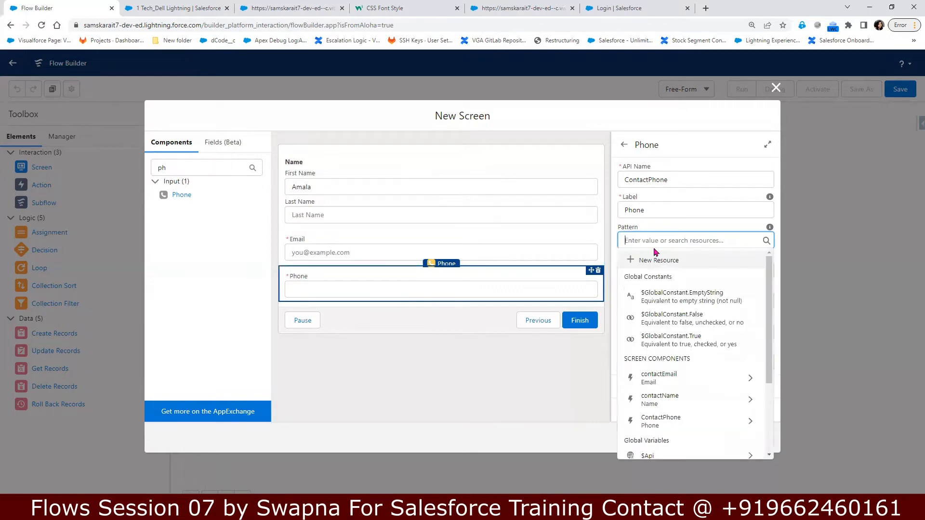
left_click(727, 226)
left_click(657, 269)
key("ctrl+v")
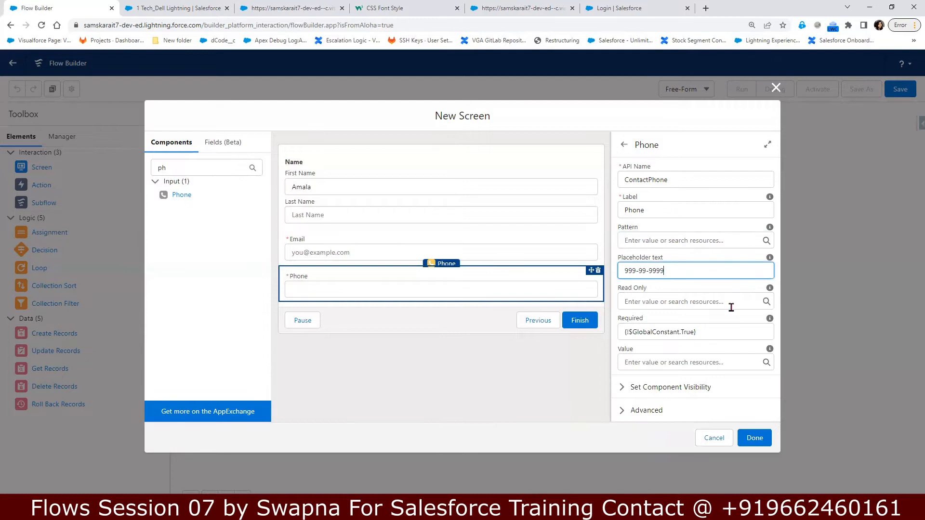
left_click(700, 301)
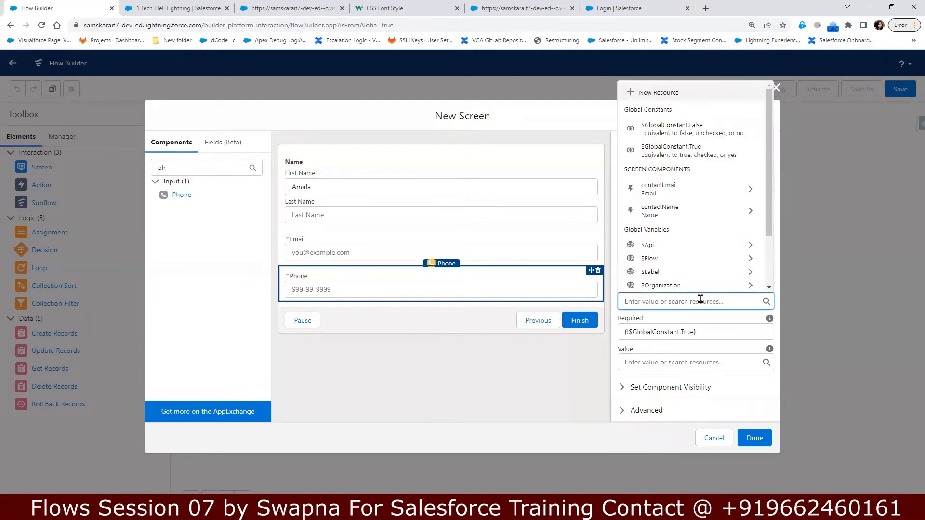
left_click(316, 291)
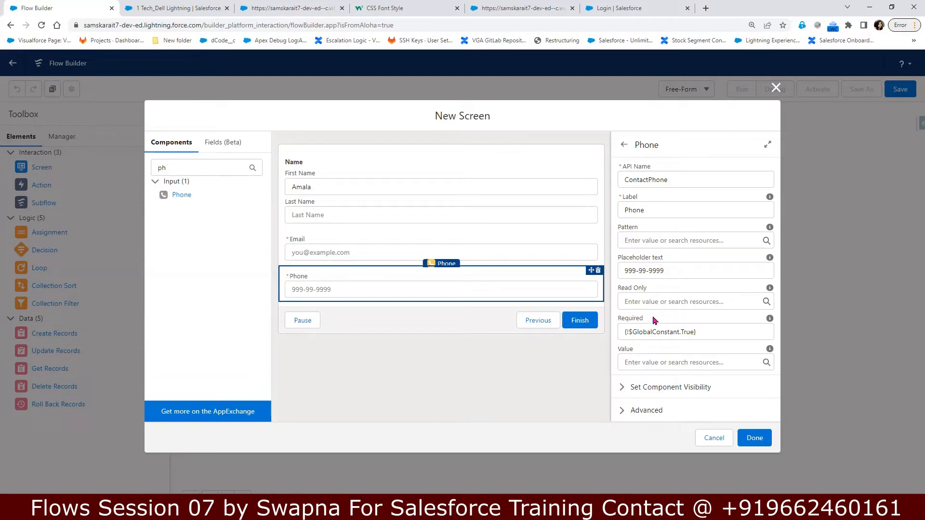
Step: Clear the component search and select the Name component on the screen
left_click_drag(186, 167, 145, 178)
type("ti")
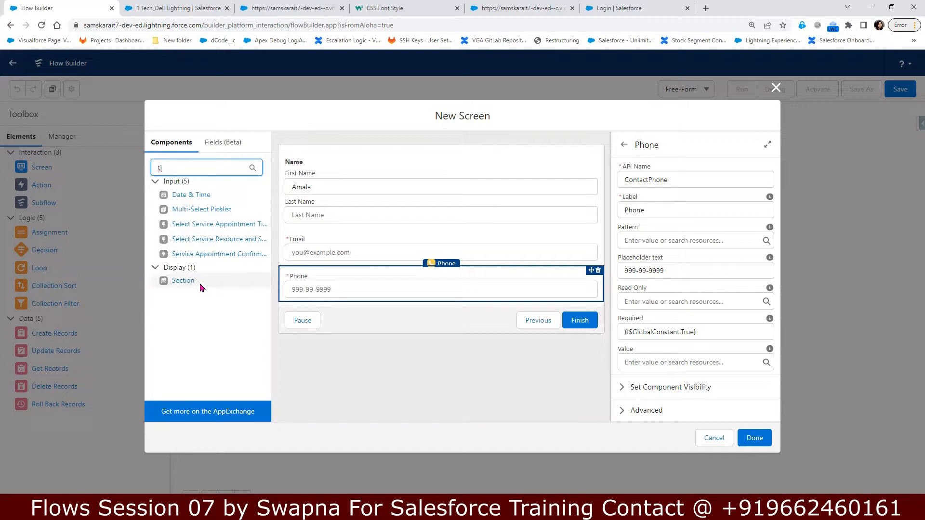
key("BackSpace")
key("BackSpace")
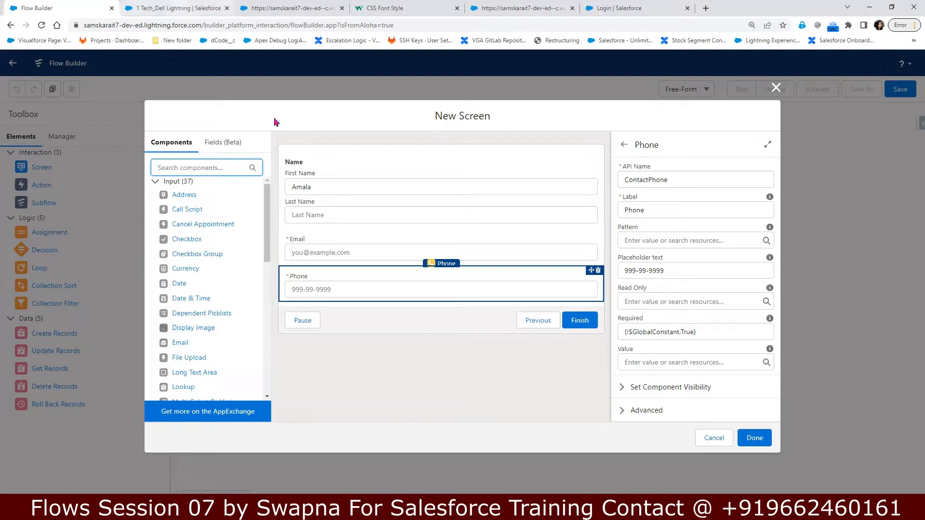
left_click(316, 211)
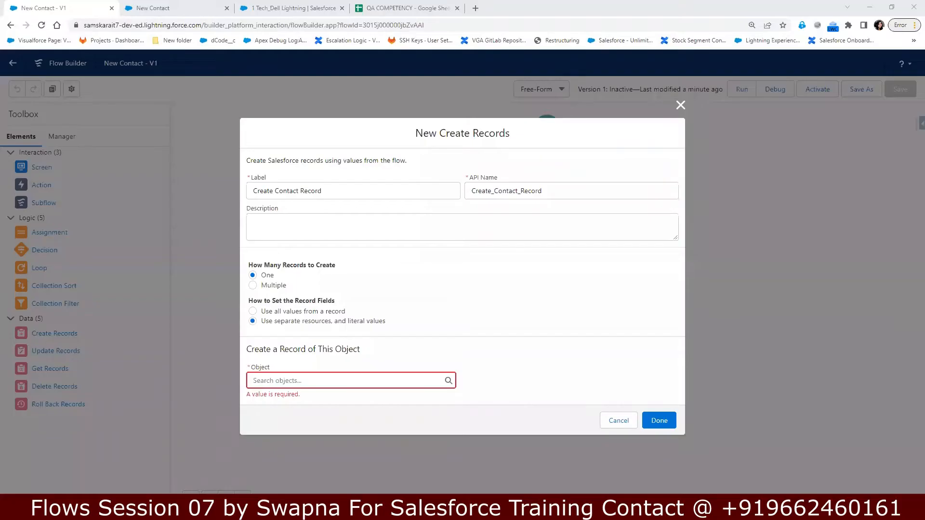
Step: Choose Contact as the object to create and map FirstName to contactName's firstName
left_click(296, 381)
type("Co")
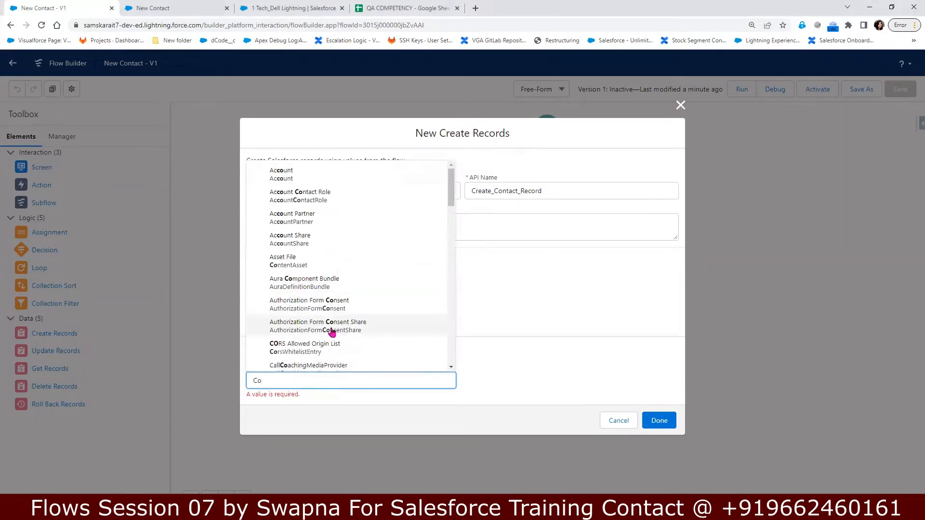
type("ntact")
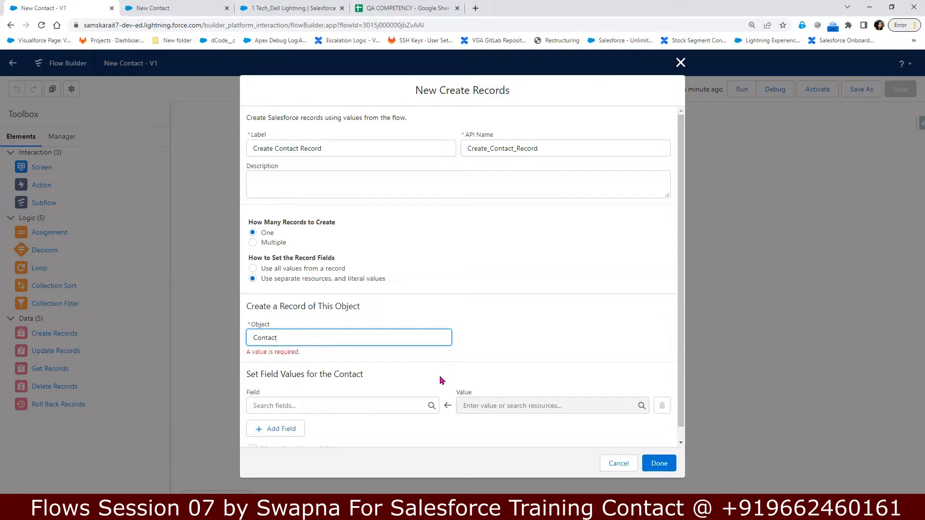
scroll(511, 386, "down", 1)
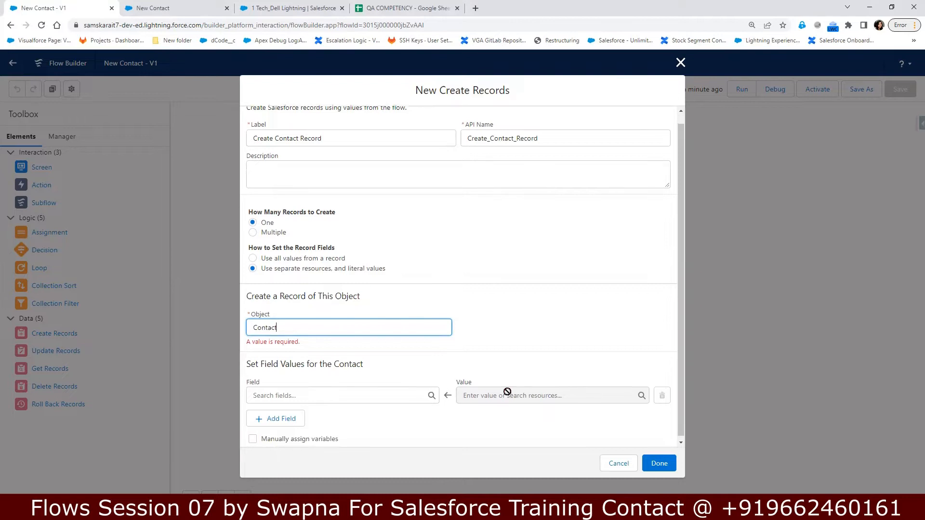
left_click(321, 392)
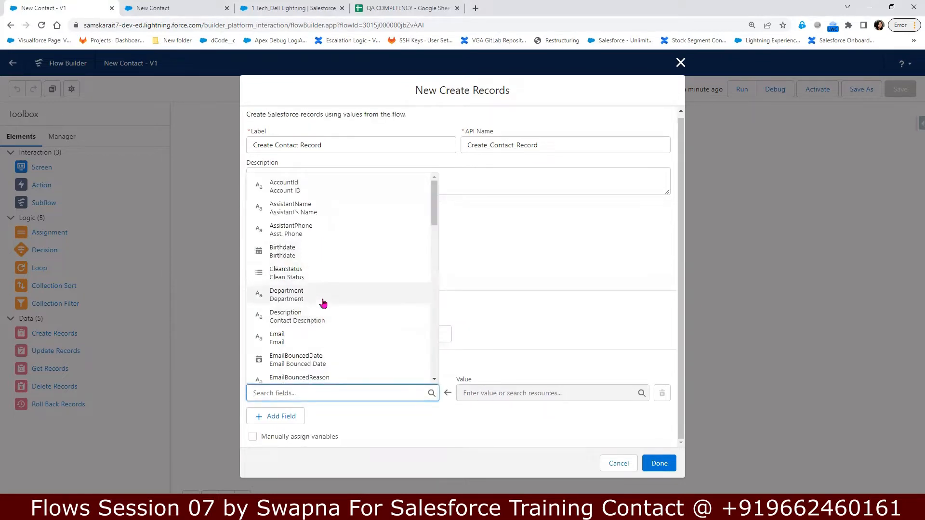
scroll(348, 364, "down", 2)
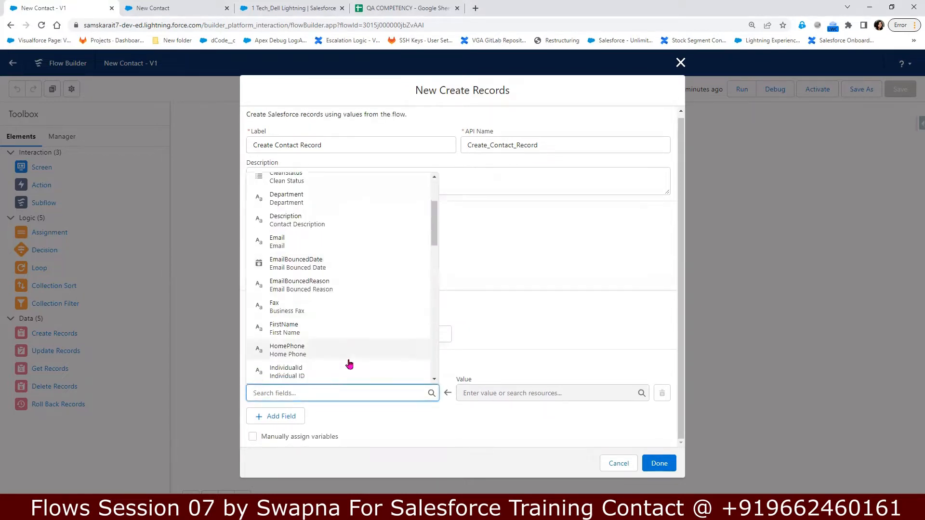
left_click(329, 328)
left_click(492, 392)
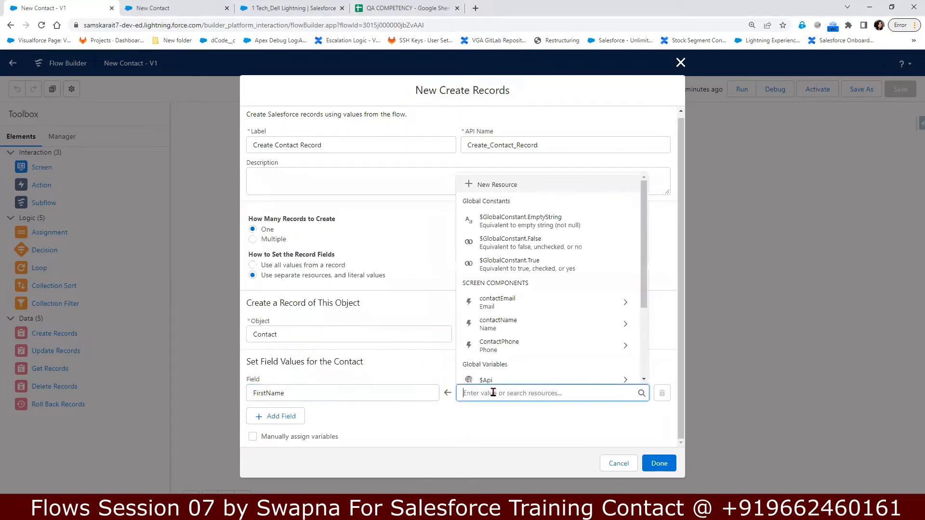
left_click(557, 332)
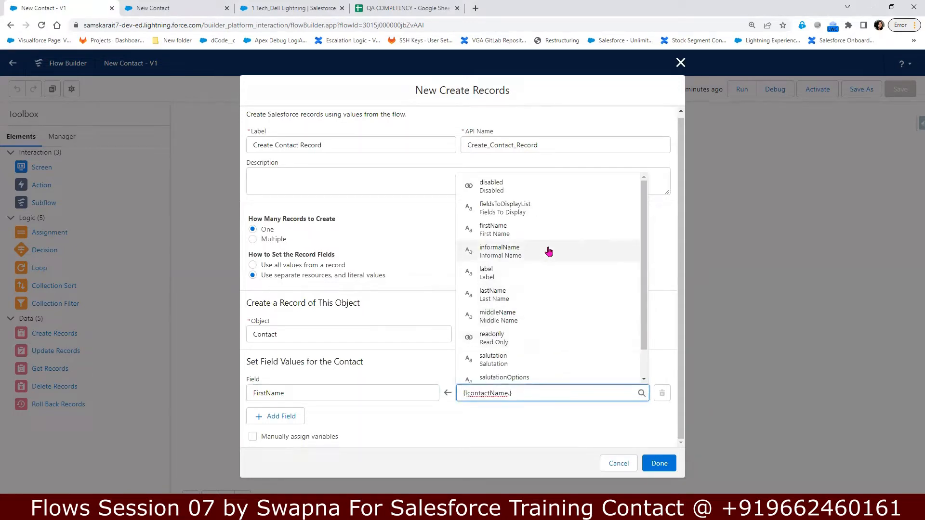
left_click(503, 231)
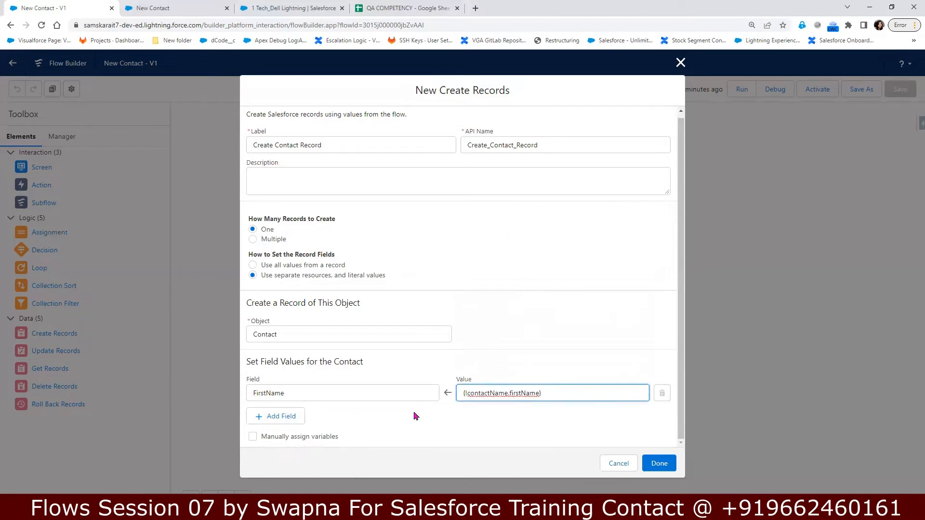
Step: Add a LastName field row valued {!contactName.lastName}
left_click(273, 418)
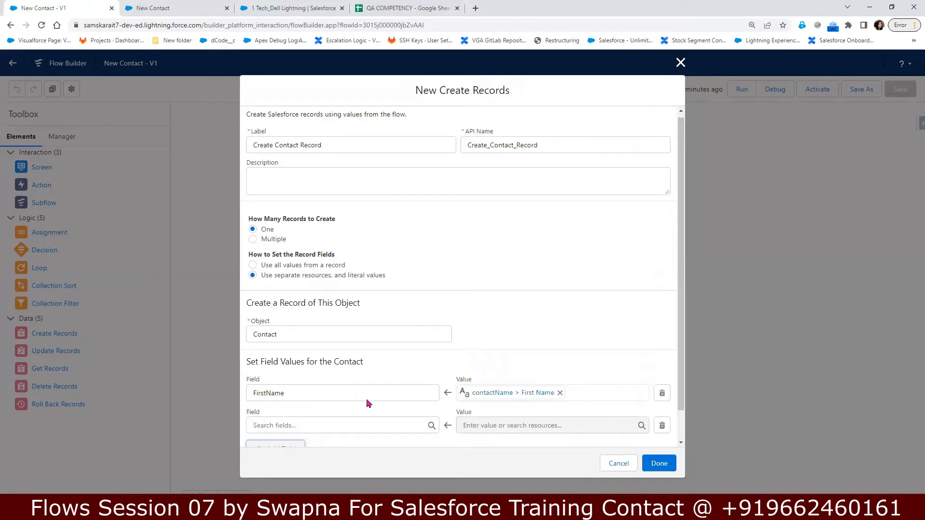
scroll(359, 393, "down", 1)
left_click(353, 391)
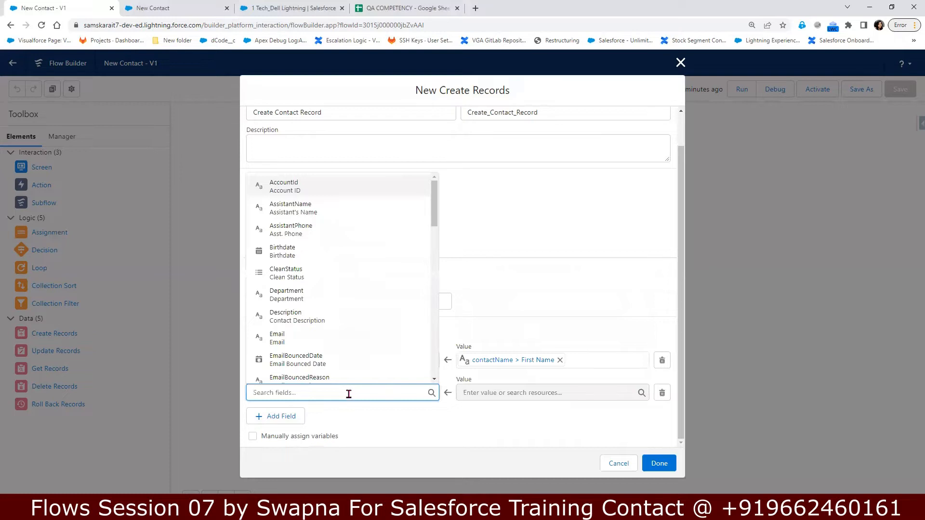
type("las")
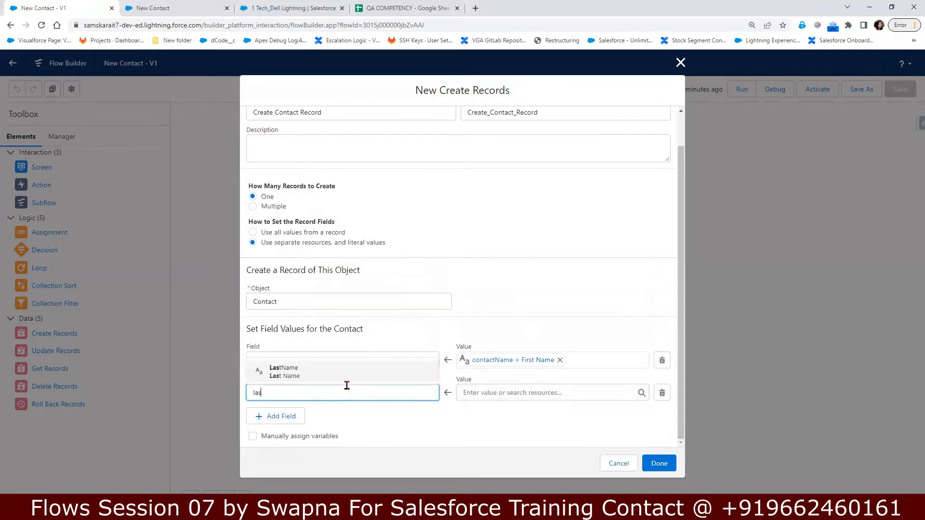
left_click(308, 374)
left_click(512, 393)
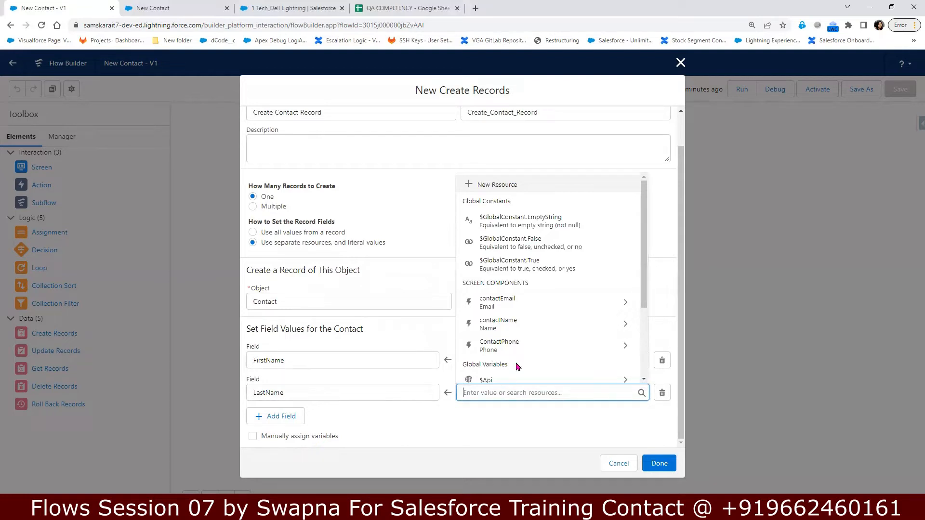
left_click(527, 329)
type(".")
left_click(529, 293)
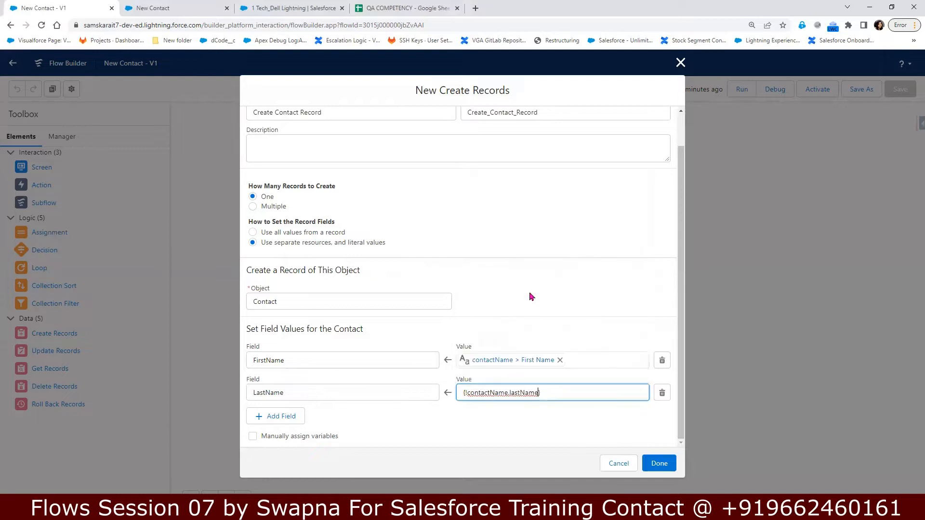
Step: Add an Email row valued {!contactEmail.value}, plus an empty fourth field row
left_click(289, 417)
left_click(312, 426)
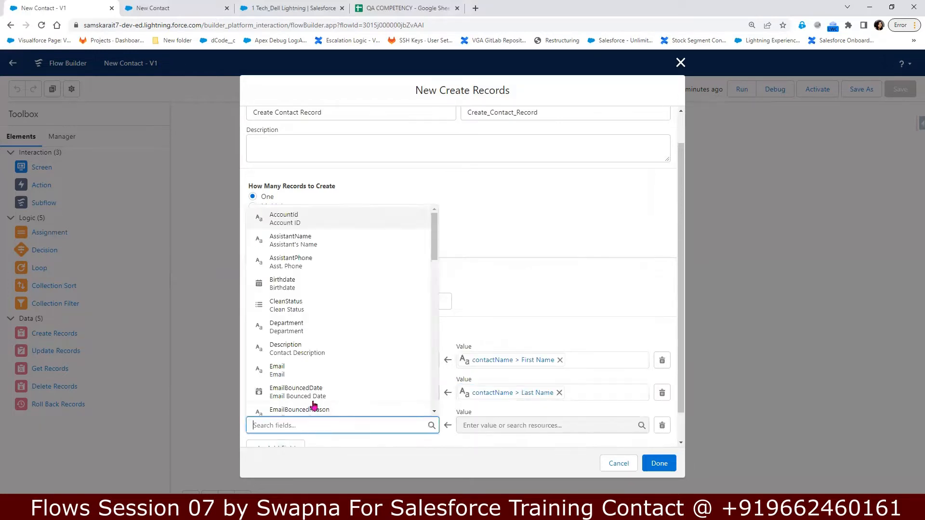
left_click(311, 371)
scroll(519, 369, "down", 1)
left_click(497, 393)
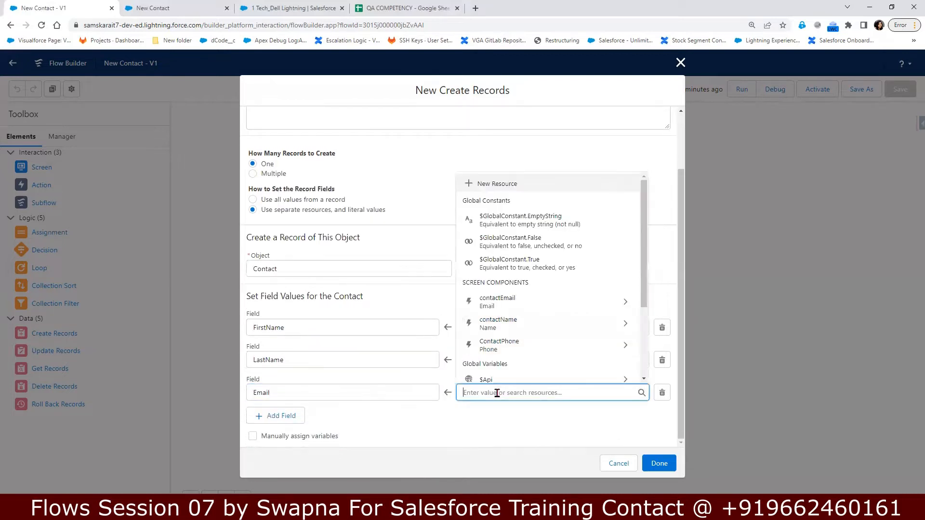
left_click(540, 305)
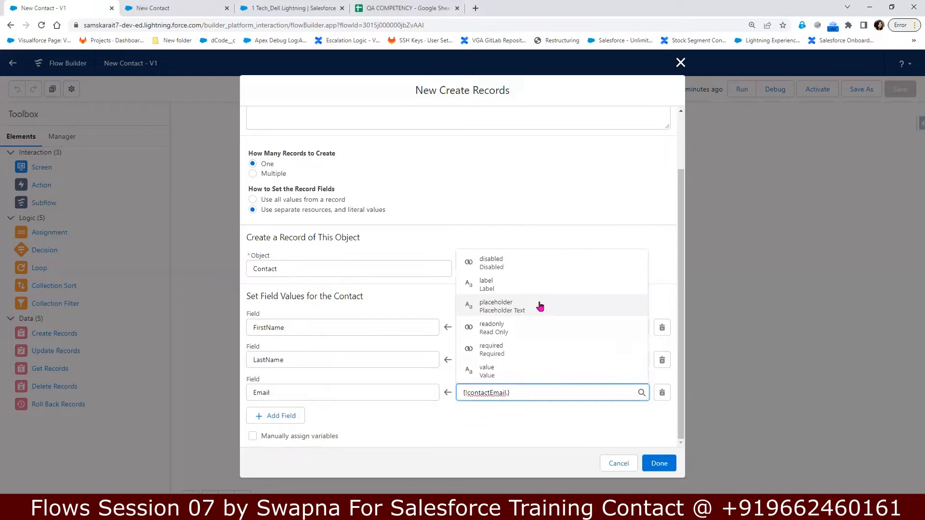
left_click(505, 377)
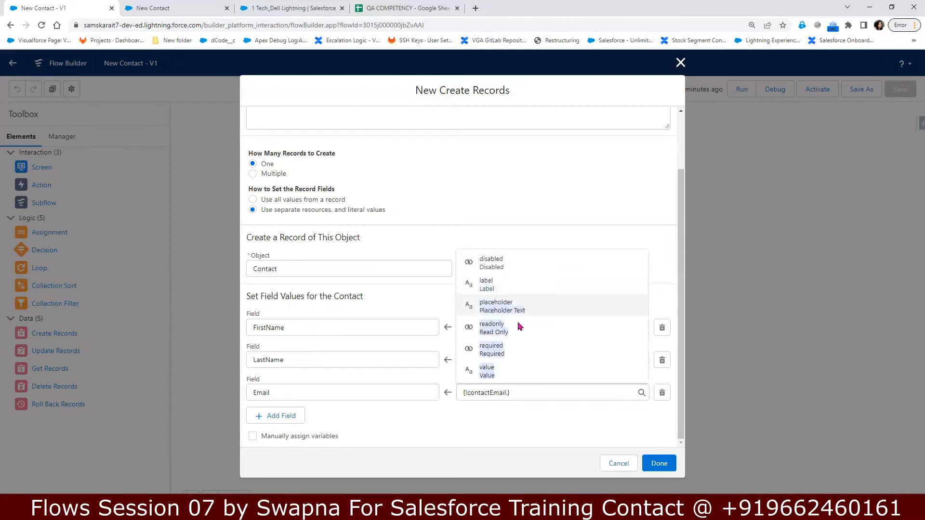
left_click(525, 380)
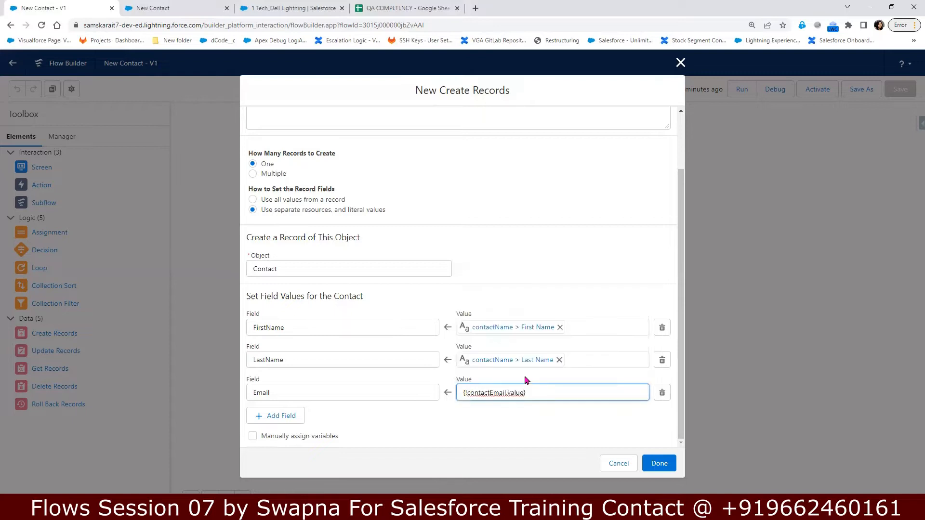
left_click(281, 417)
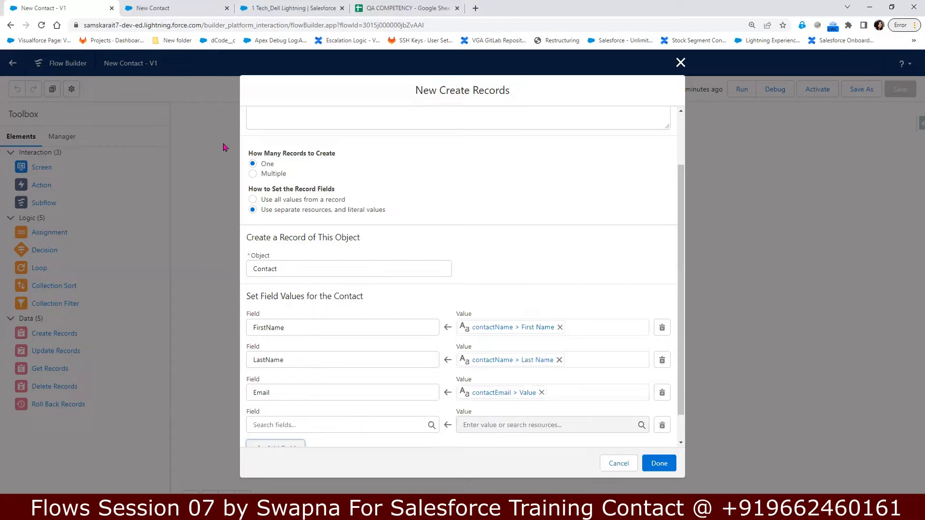
left_click(164, 8)
left_click(50, 7)
left_click(289, 9)
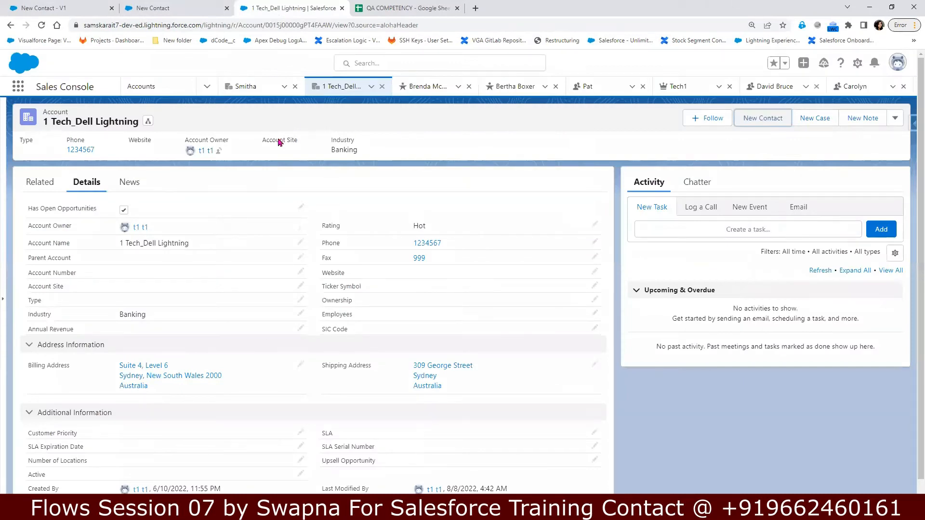
left_click(33, 185)
left_click(68, 264)
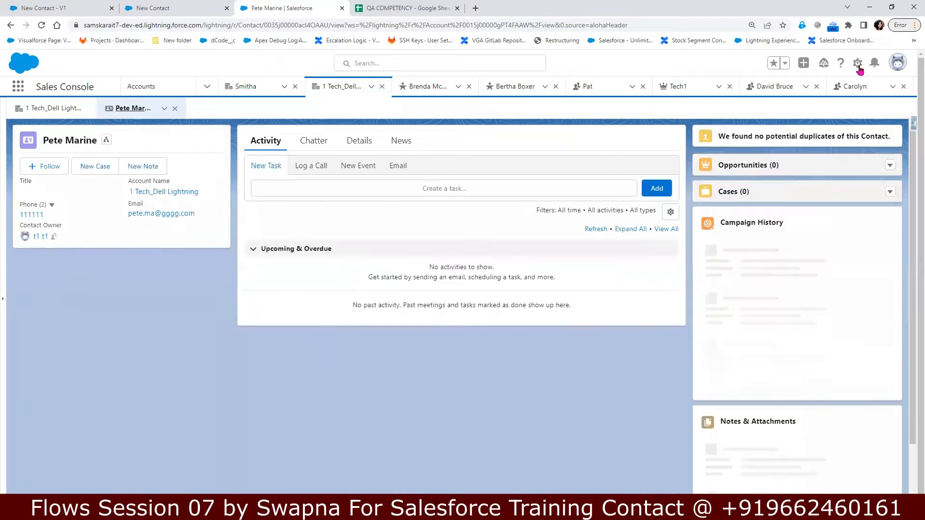
left_click(857, 64)
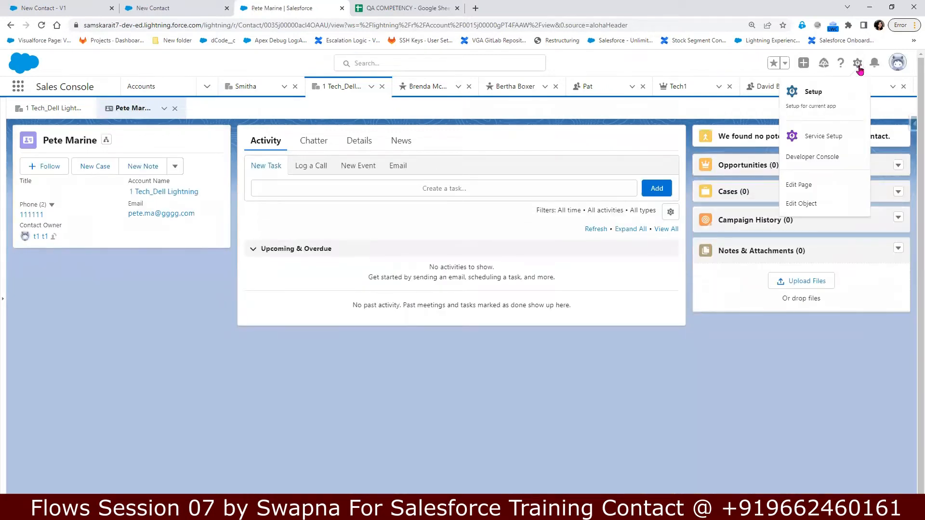
left_click(802, 203)
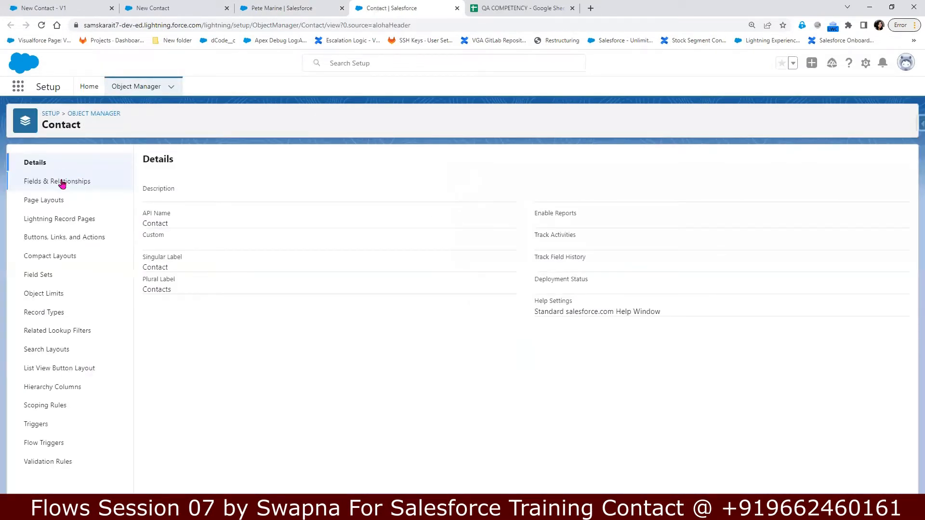
left_click(62, 182)
left_click(605, 157)
type("pho")
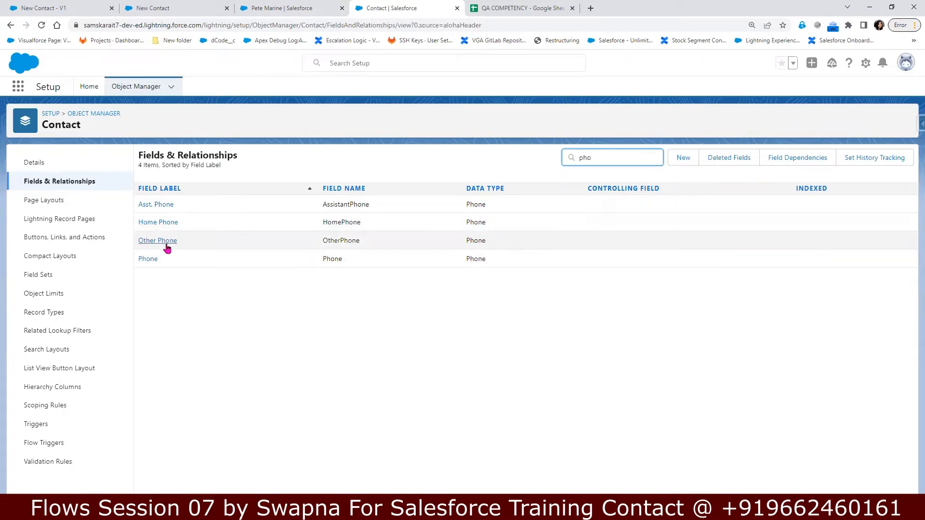
left_click(161, 10)
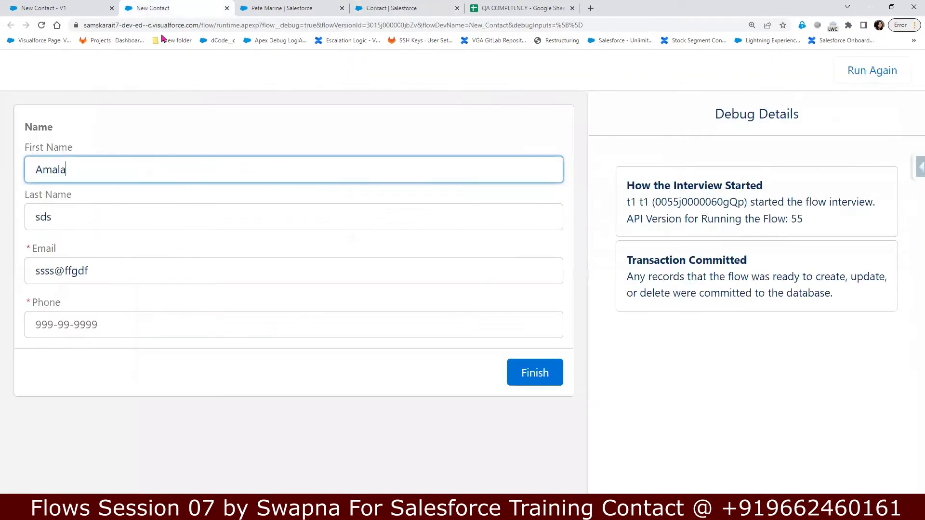
left_click(81, 11)
scroll(344, 406, "down", 1)
left_click(318, 391)
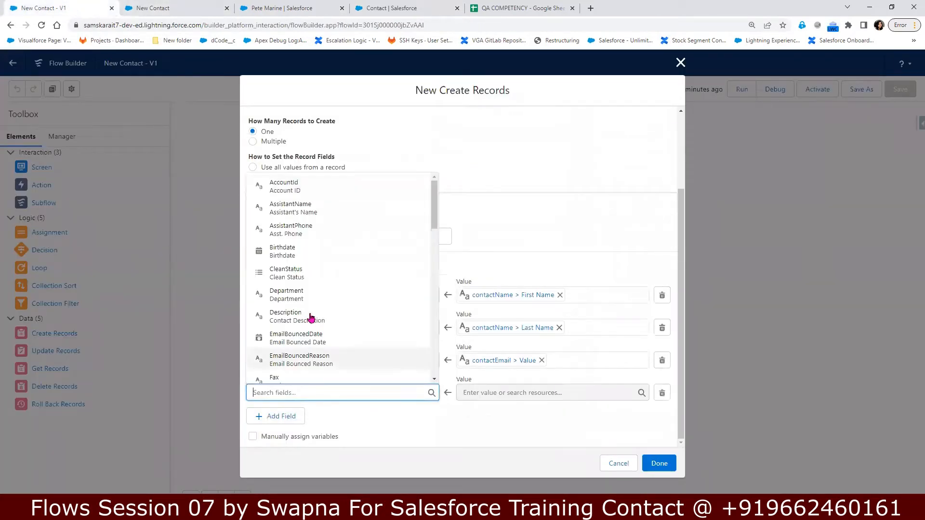
Step: Map the fourth row's MobilePhone field to {!ContactPhone.value} and finish the Create Records dialog
scroll(339, 337, "down", 1)
scroll(343, 343, "down", 1)
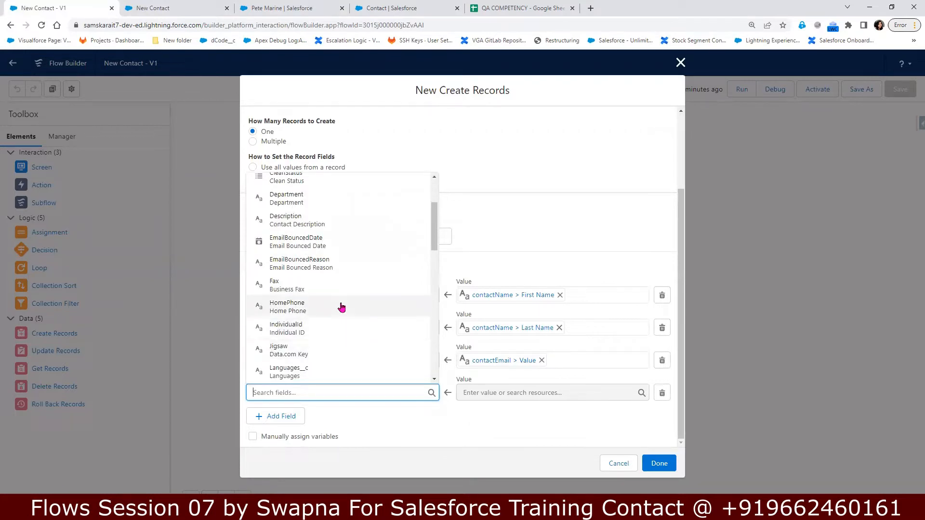
scroll(327, 357, "down", 1)
scroll(329, 357, "down", 1)
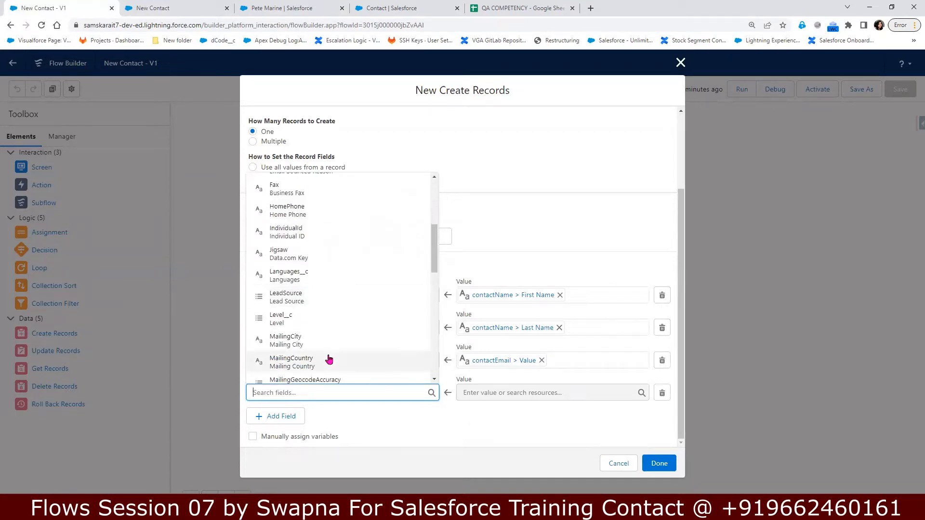
type("pho")
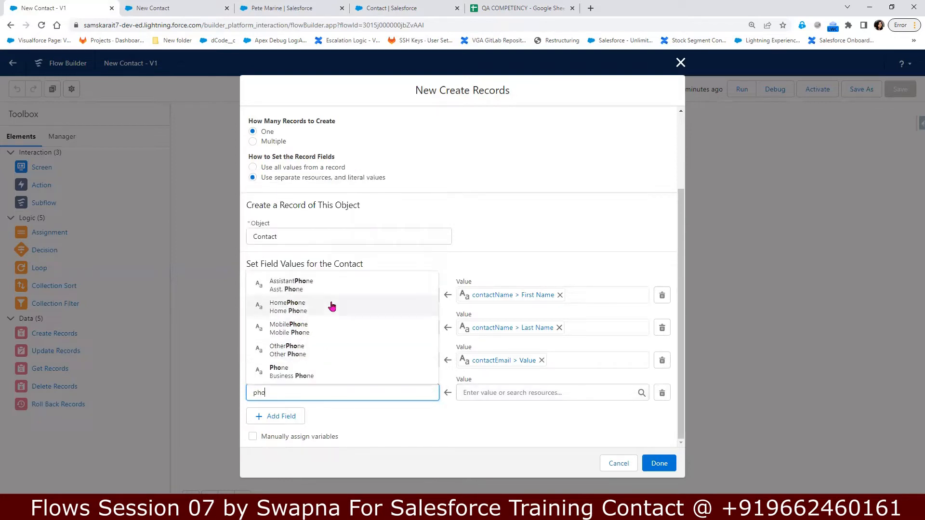
left_click(323, 333)
left_click(516, 390)
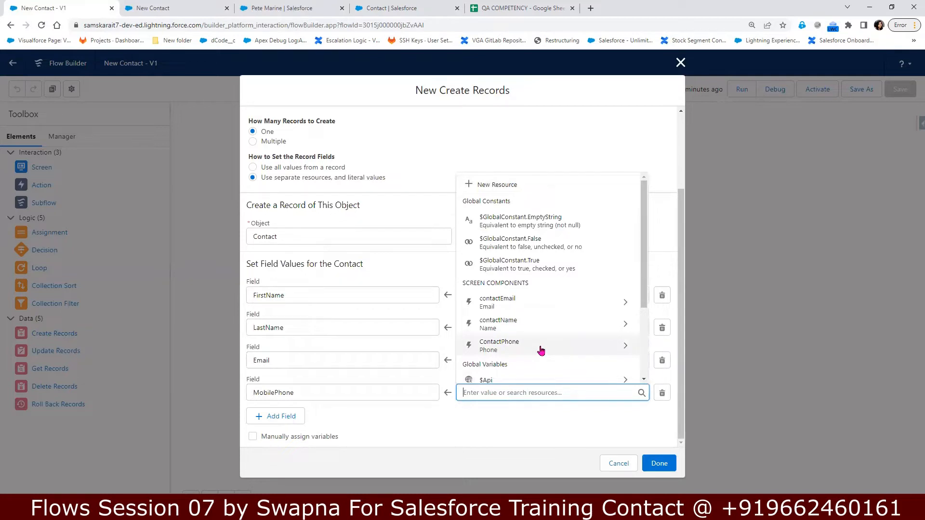
left_click(541, 350)
left_click(536, 378)
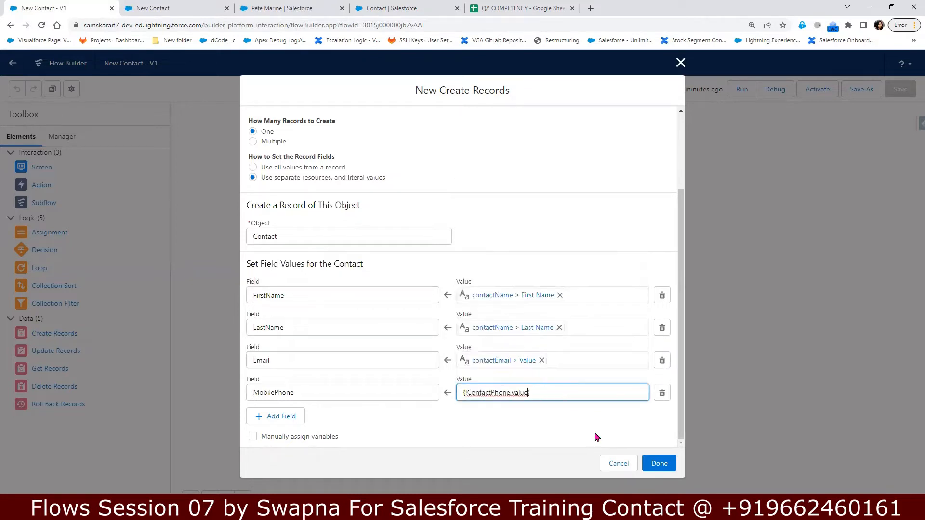
left_click(664, 468)
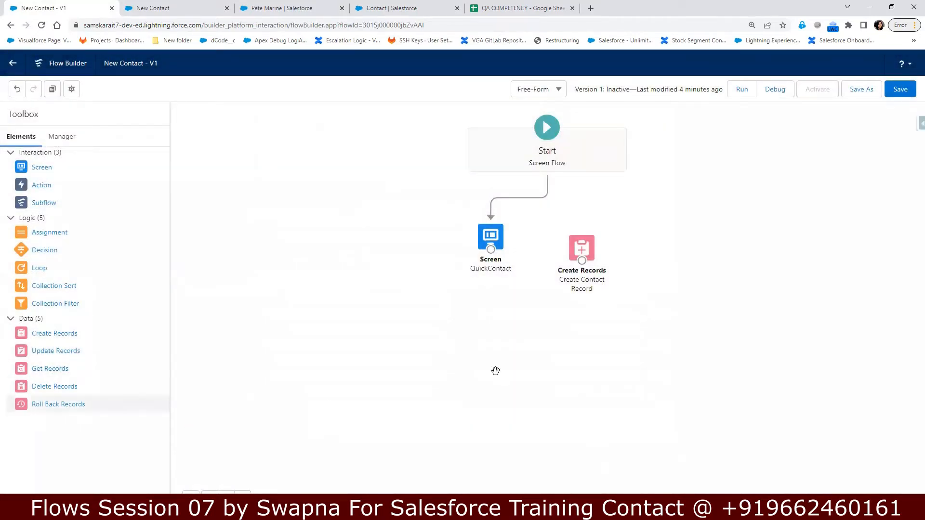
Step: Connect QuickContact to Create Contact Record, line up Start → QuickContact → Create, and save Version 1
left_click_drag(581, 247, 700, 239)
left_click_drag(765, 246, 765, 245)
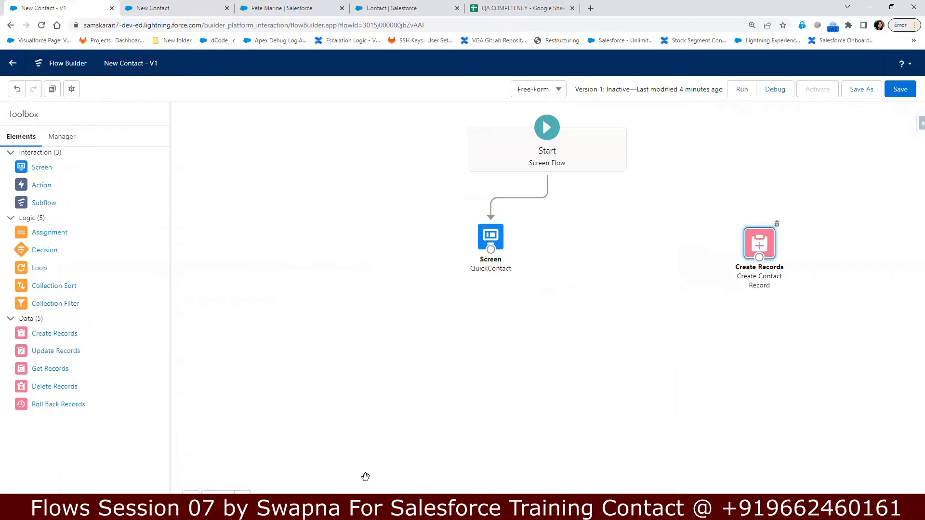
mouse_move(501, 245)
left_mouse_down()
mouse_move(639, 240)
mouse_move(713, 268)
mouse_move(772, 259)
mouse_move(767, 268)
left_mouse_up()
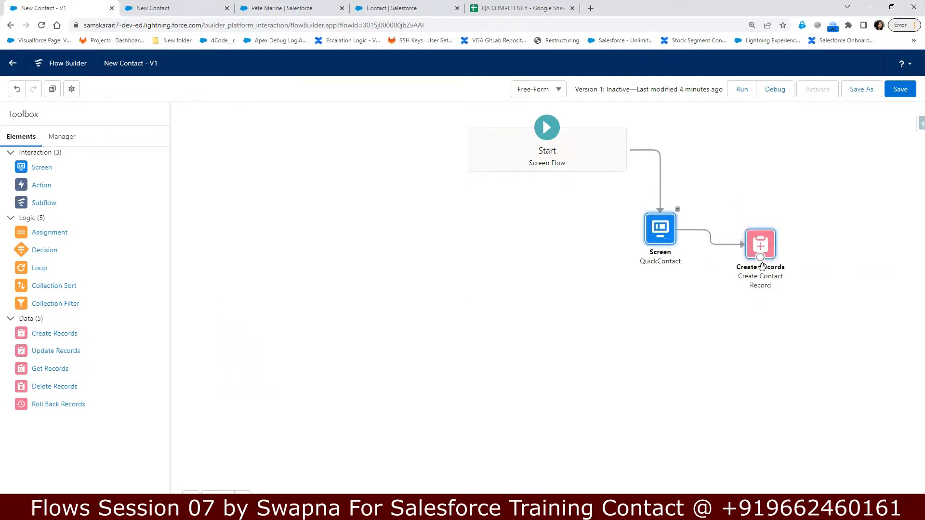
left_click_drag(651, 347, 487, 346)
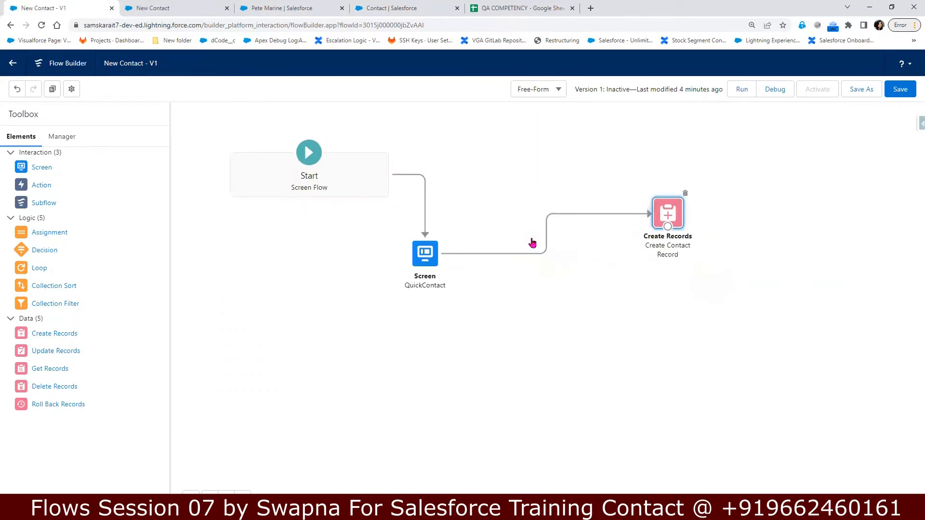
left_click_drag(420, 259, 498, 189)
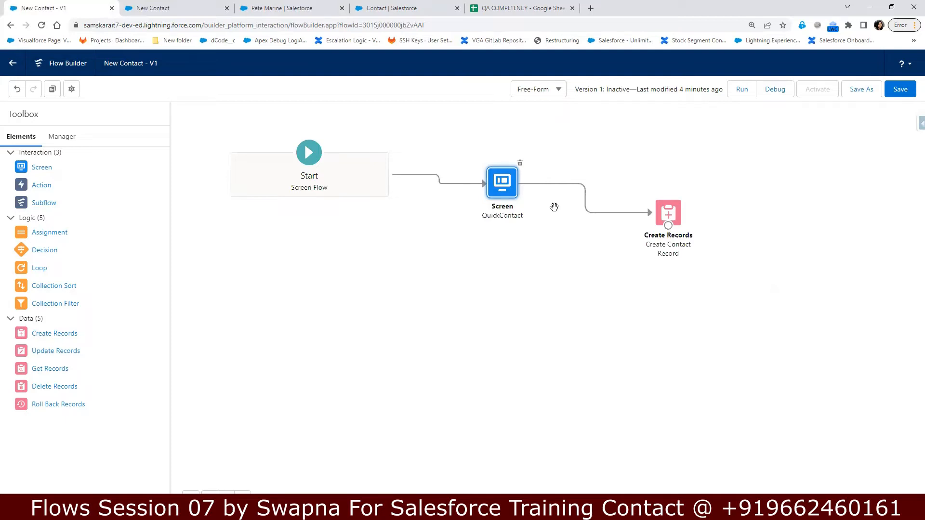
left_click(899, 91)
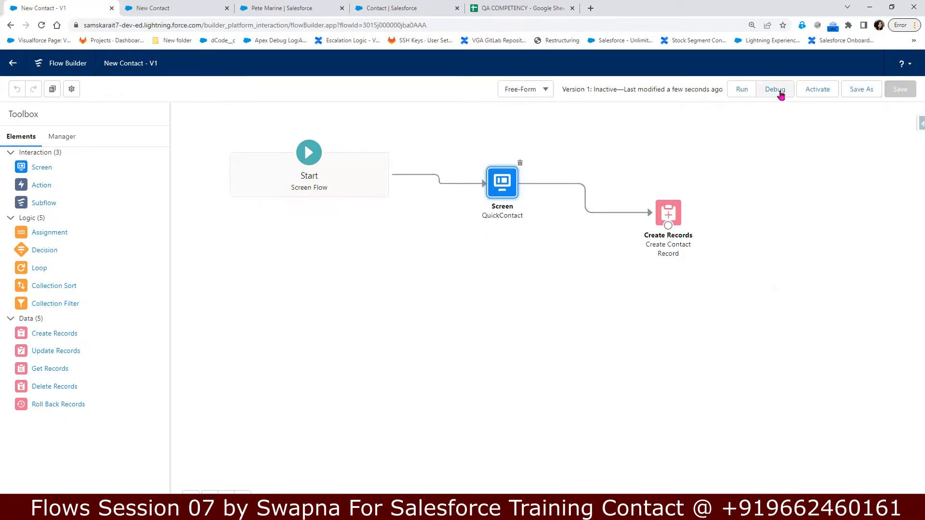
Step: Run the flow in debug mode and enter the contact's last name, e-mail address and phone number
left_click(780, 93)
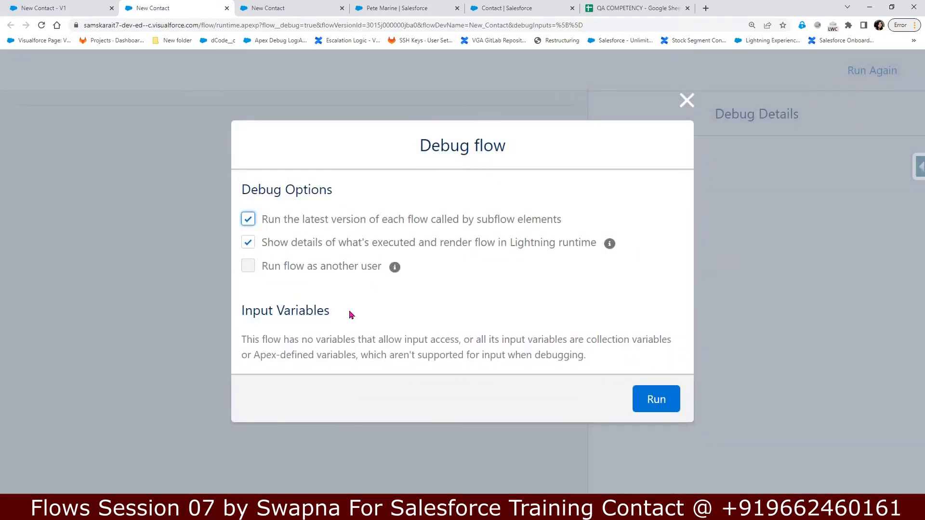
left_click(662, 407)
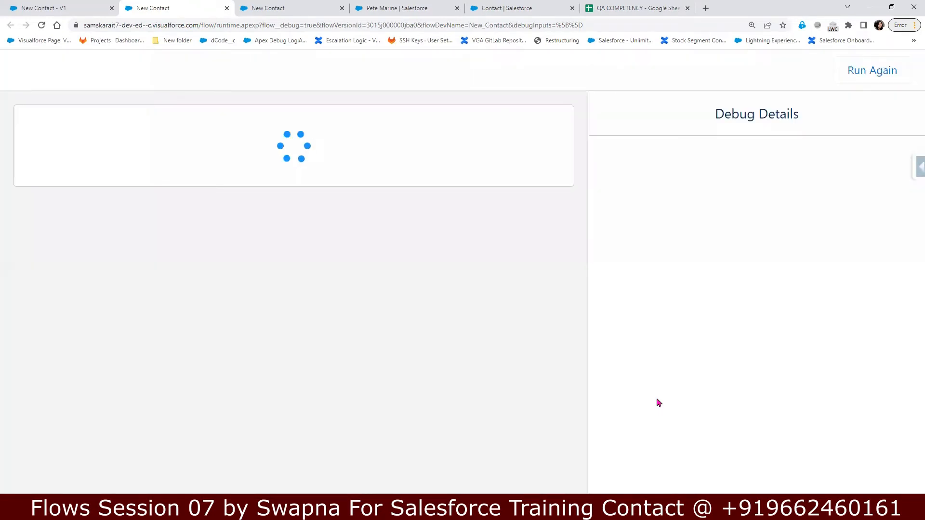
left_click(141, 213)
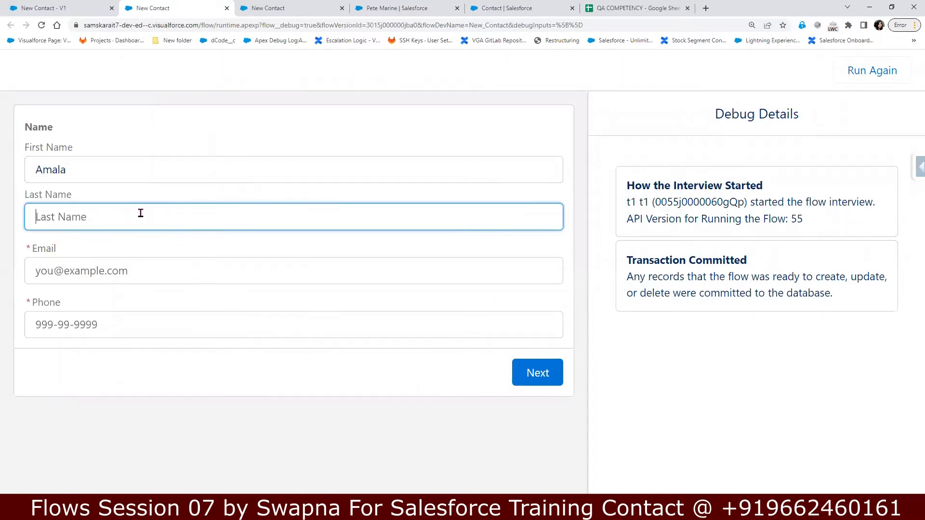
key("Tab")
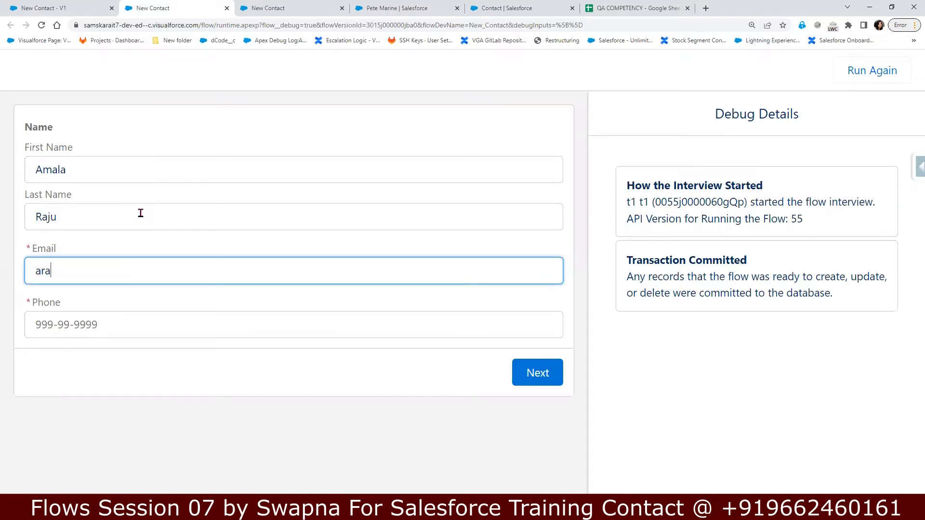
key("Tab")
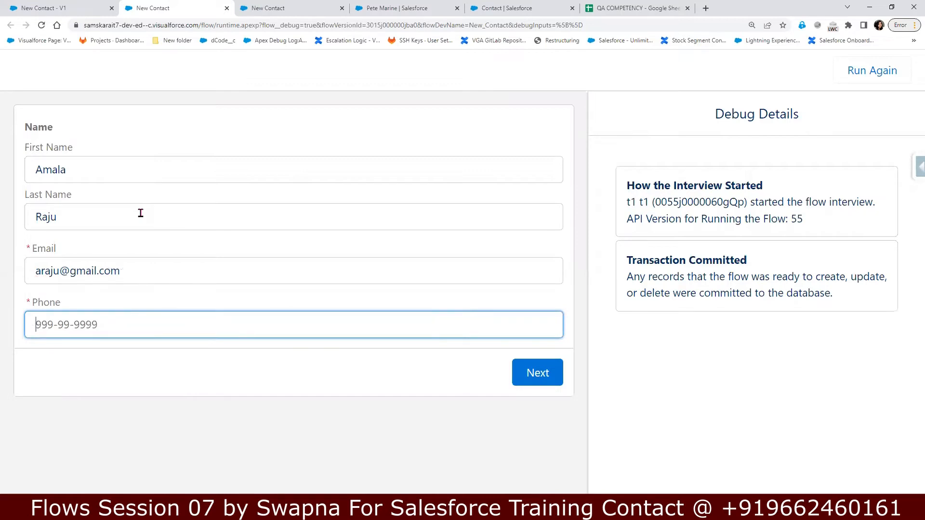
type("+4444444444")
left_click(325, 387)
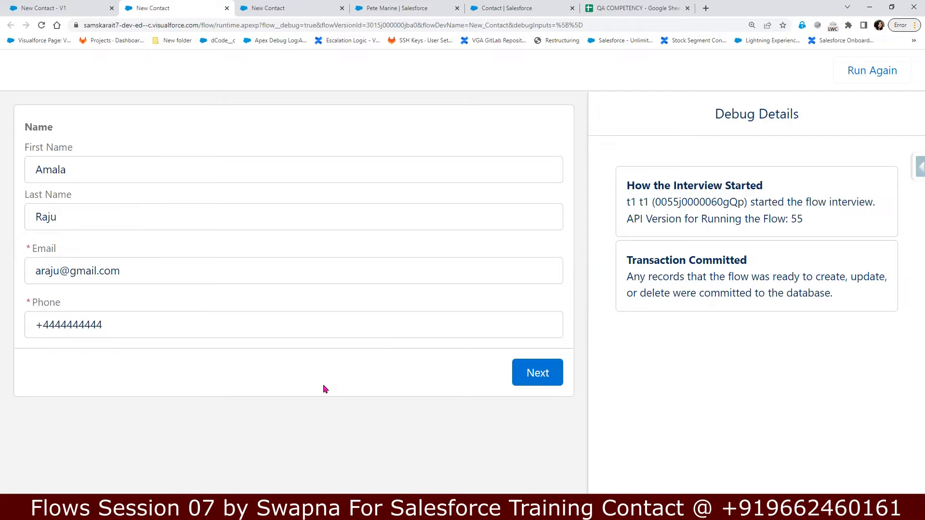
Step: Submit the contact details and review the transaction summary at the top of Debug Details
left_click(537, 373)
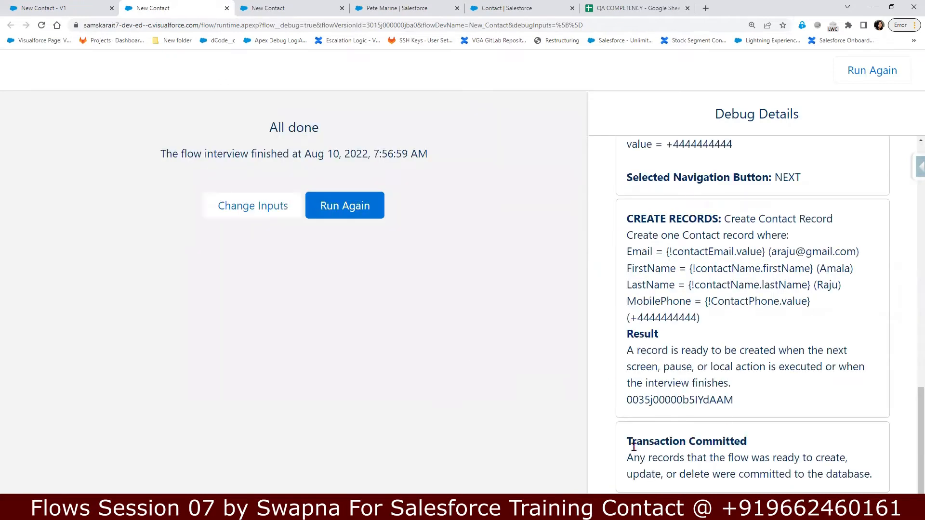
left_click_drag(632, 444, 760, 478)
scroll(724, 313, "up", 10)
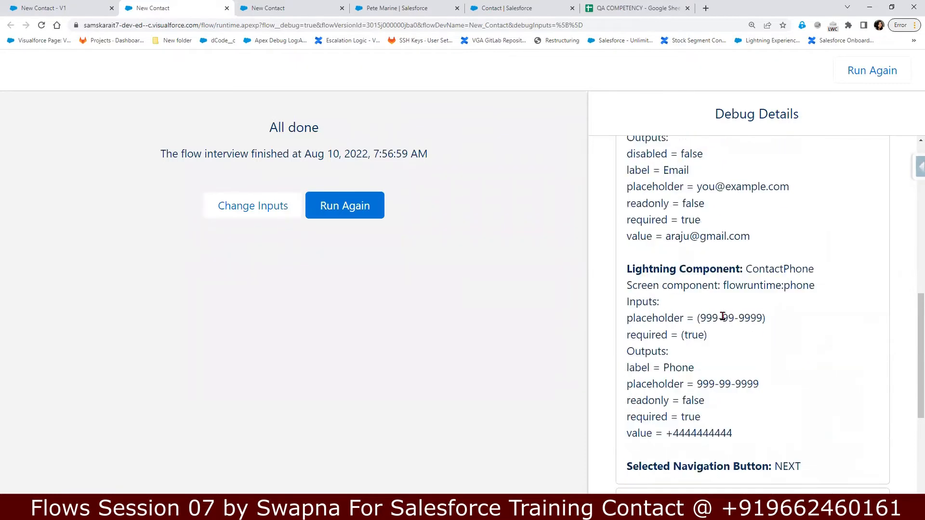
scroll(723, 321, "up", 5)
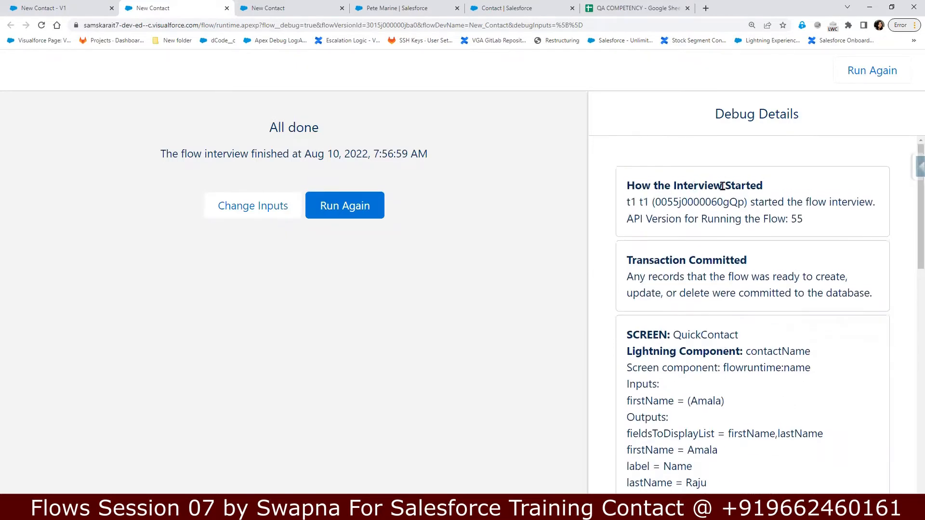
left_click_drag(763, 218, 807, 221)
scroll(731, 289, "down", 1)
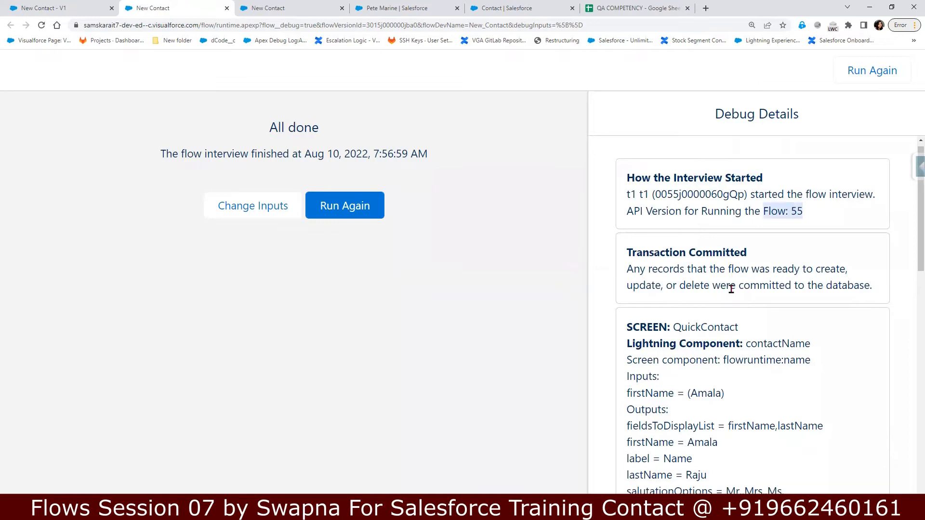
scroll(731, 289, "down", 1)
left_click_drag(636, 212, 758, 224)
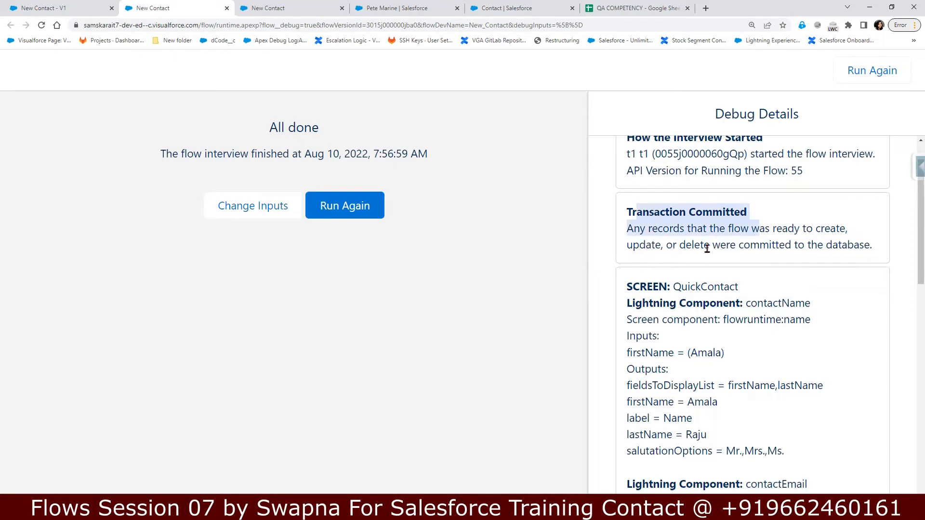
left_click_drag(680, 289, 740, 290)
Step: Review the logged first and last name, contactEmail and ContactPhone values
scroll(702, 324, "down", 2)
left_click_drag(632, 256, 794, 358)
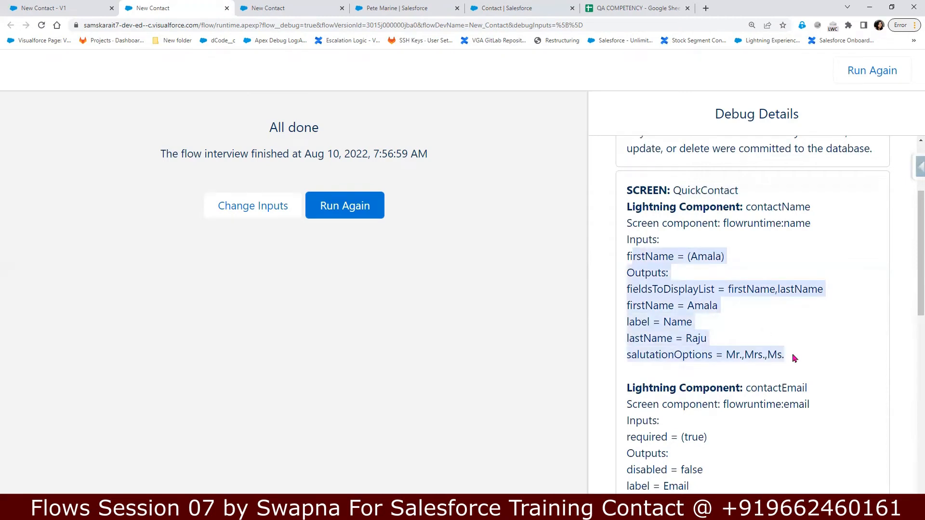
scroll(695, 352, "down", 3)
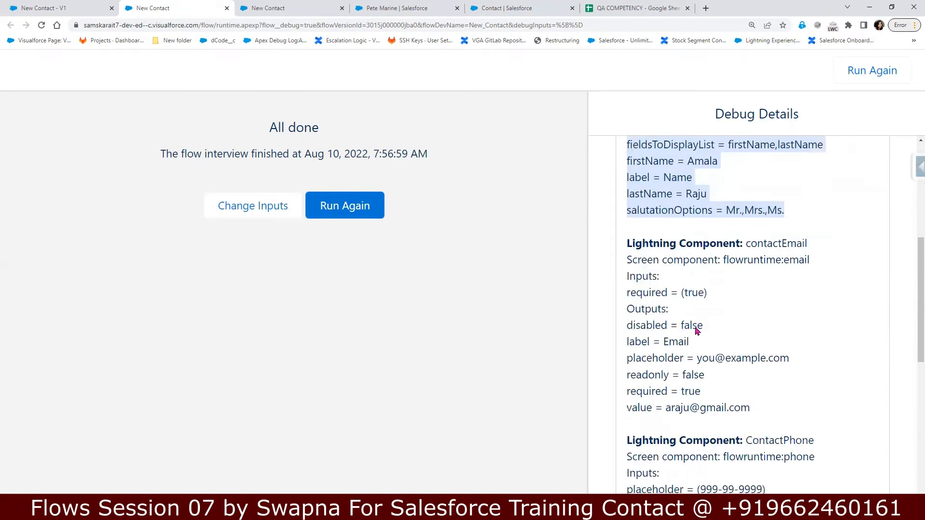
left_click_drag(627, 244, 790, 408)
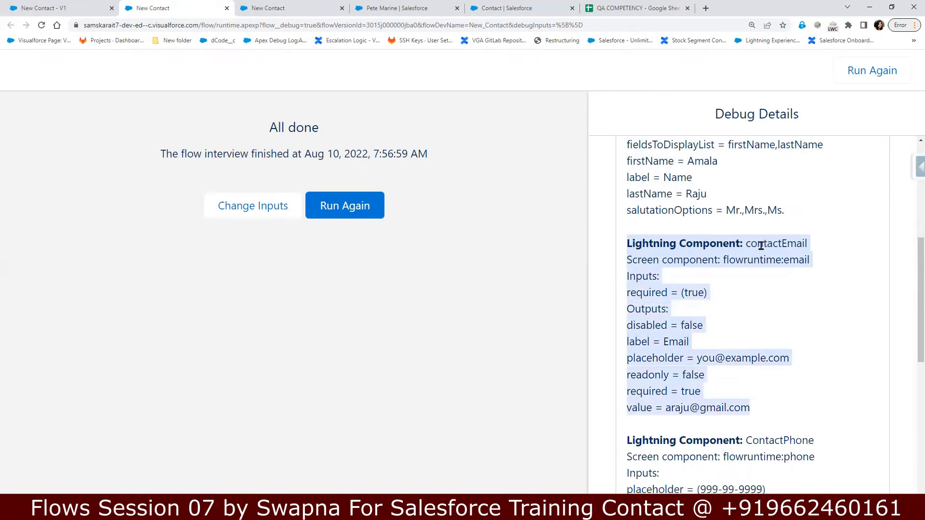
scroll(738, 281, "down", 1)
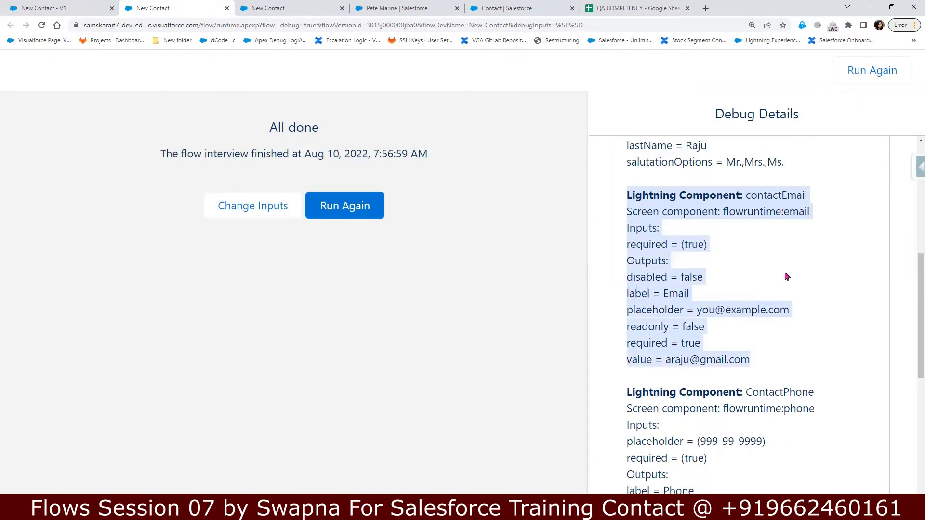
scroll(785, 308, "up", 3)
scroll(785, 311, "up", 2)
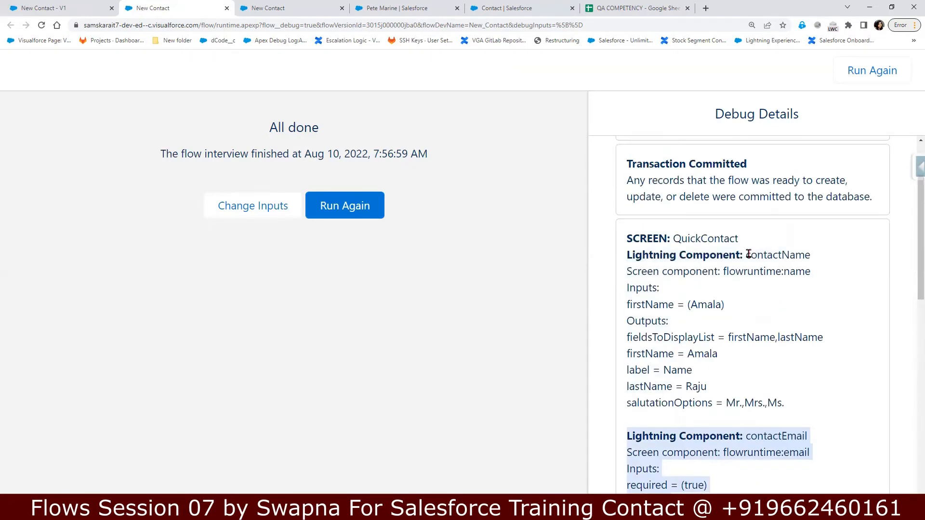
left_click_drag(747, 254, 809, 254)
scroll(799, 380, "down", 6)
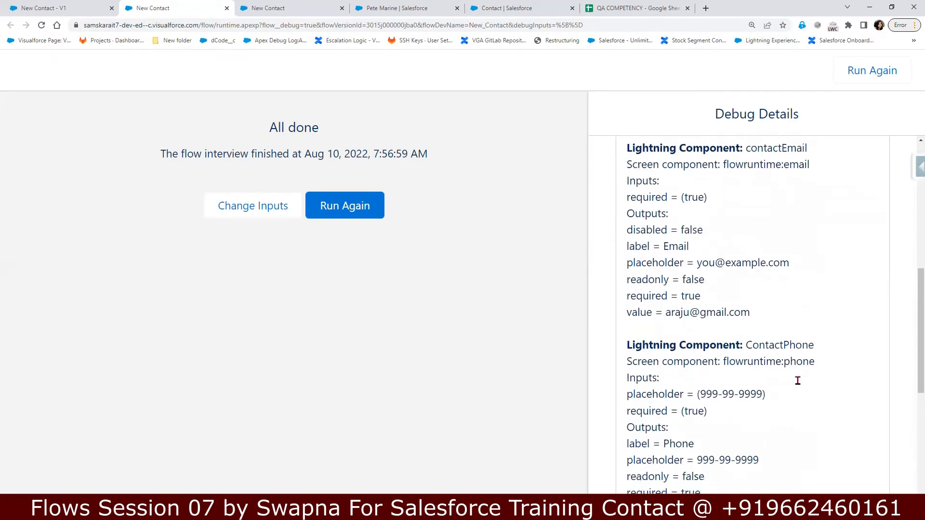
left_click_drag(746, 344, 817, 348)
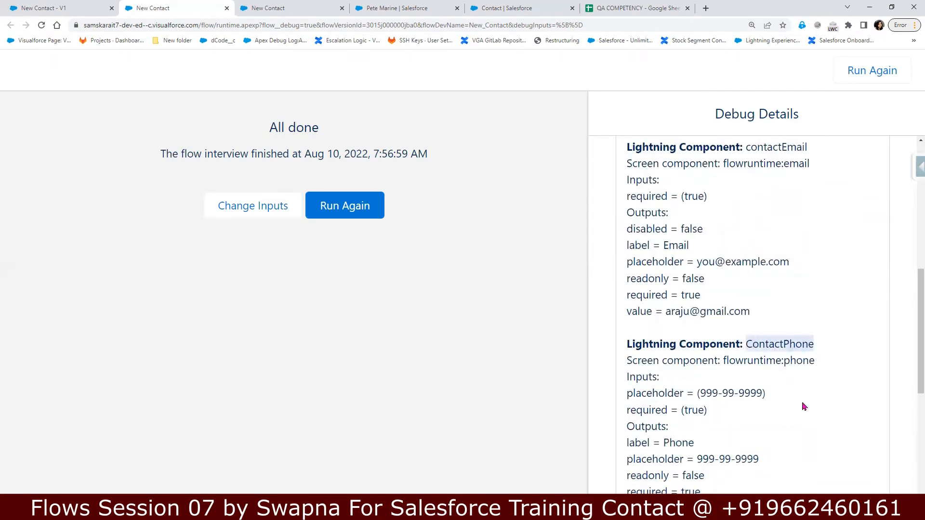
Step: Review the Contact record creation entry and the final Transaction Committed message
scroll(804, 406, "down", 3)
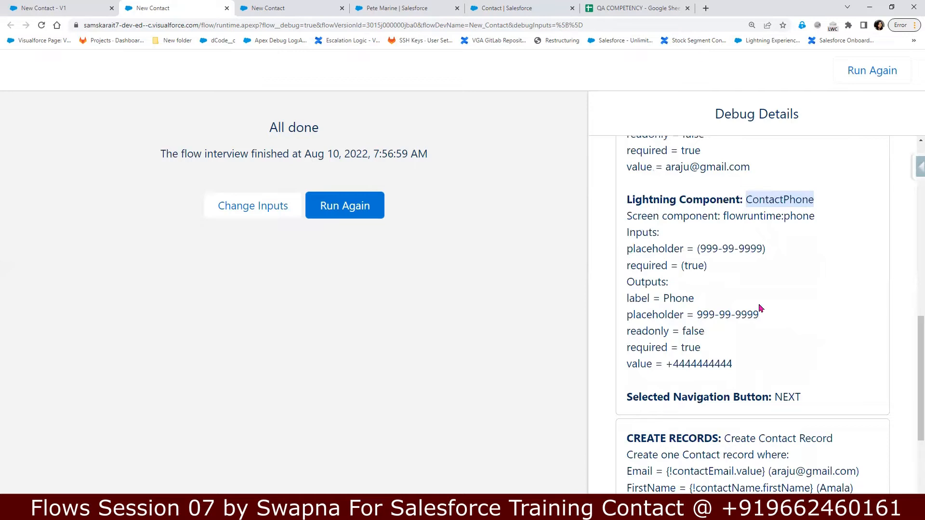
scroll(787, 404, "down", 2)
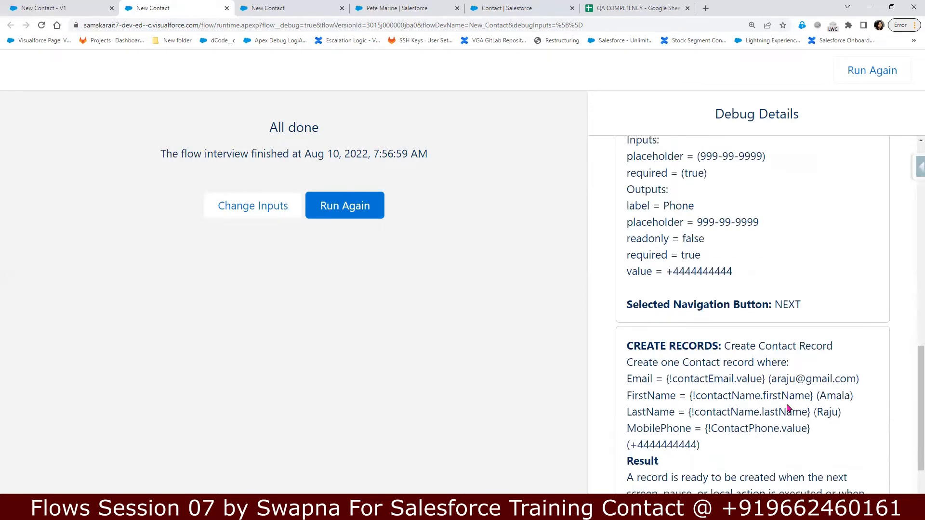
scroll(788, 409, "down", 1)
left_click_drag(626, 289, 761, 415)
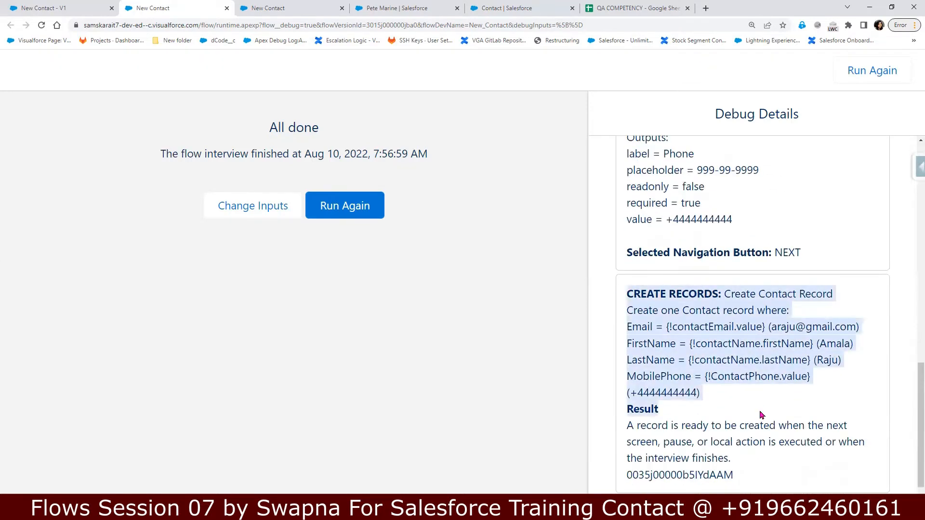
scroll(751, 385, "down", 2)
left_click_drag(632, 350, 781, 391)
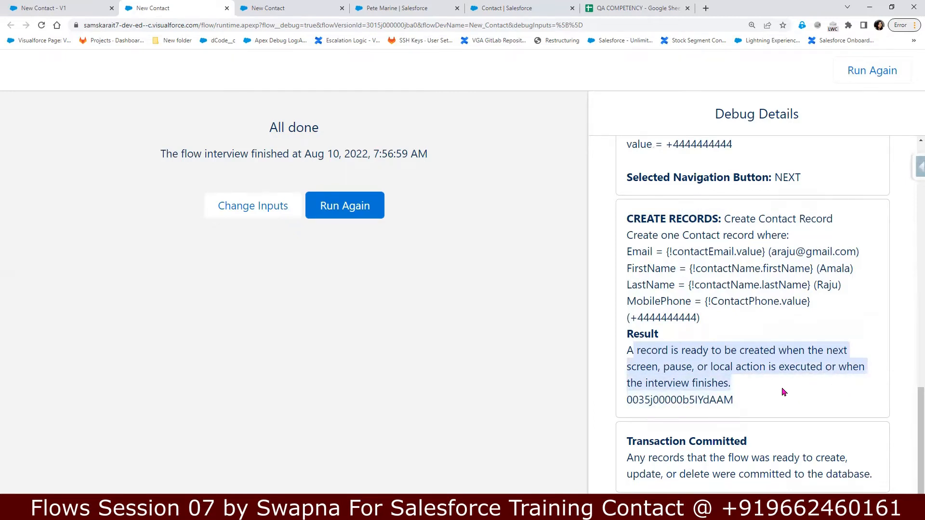
left_click_drag(667, 445, 871, 491)
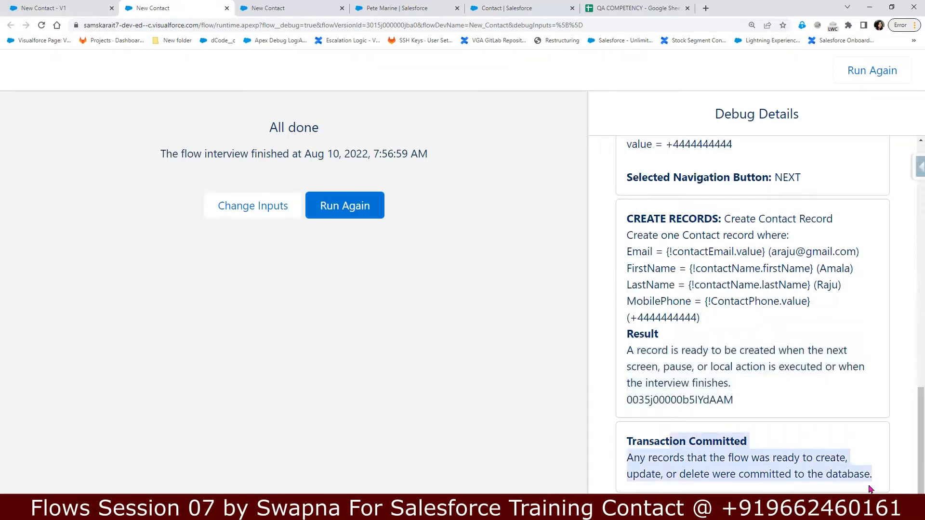
Step: Open the Contacts list and view the contact created by the debug run
left_click(117, 7)
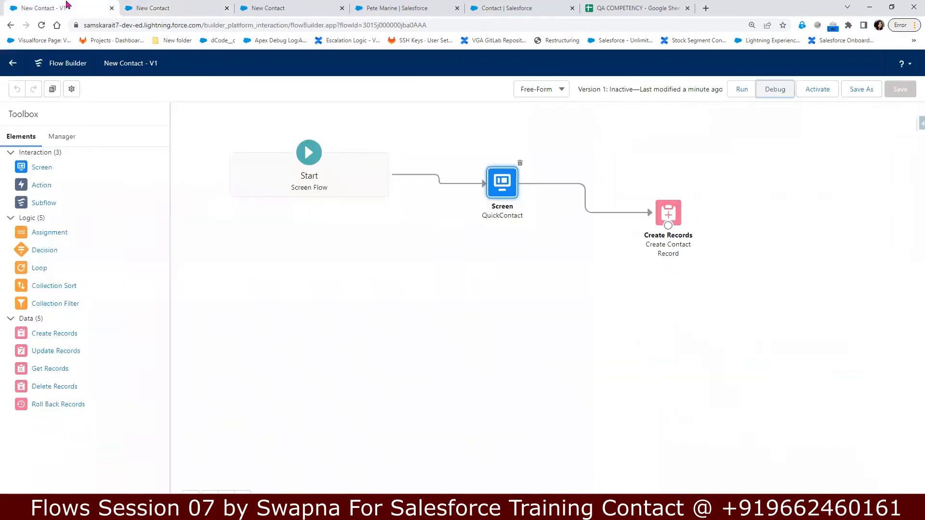
left_click(245, 8)
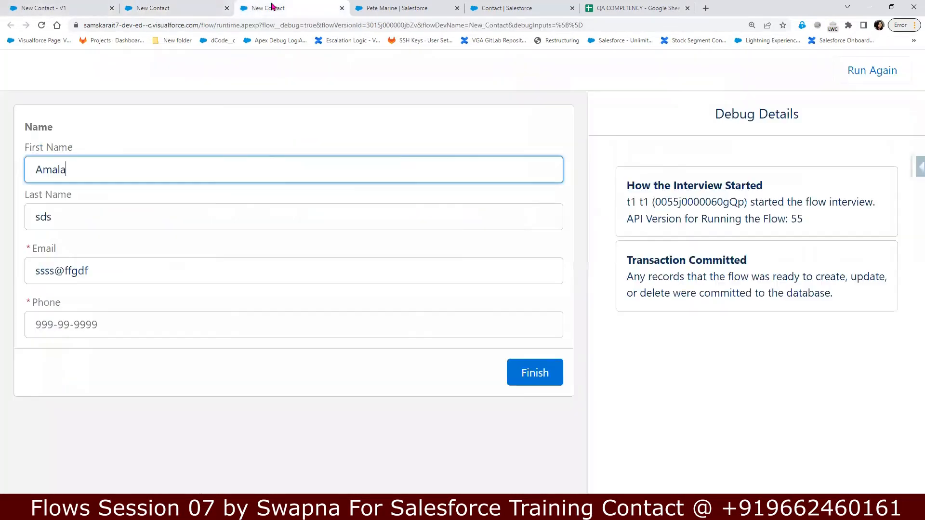
left_click(393, 8)
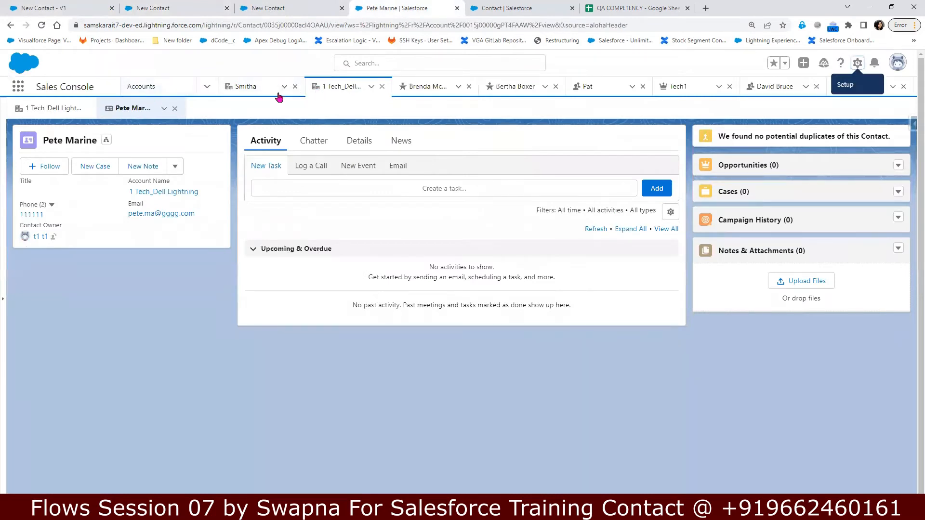
left_click(207, 89)
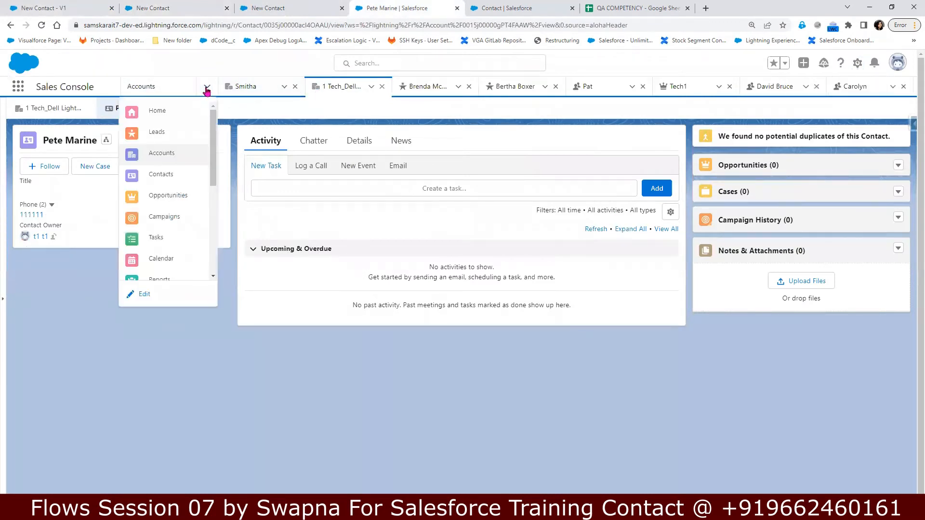
left_click(172, 176)
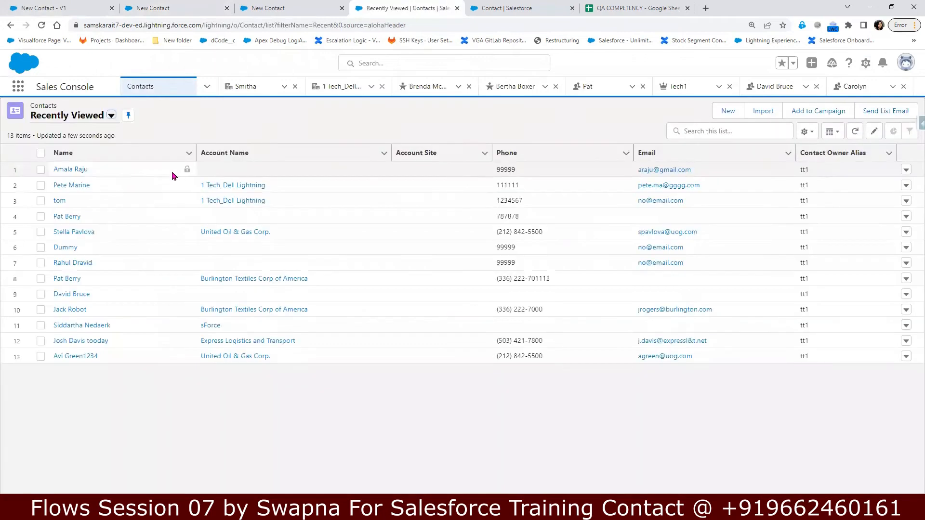
left_click(58, 169)
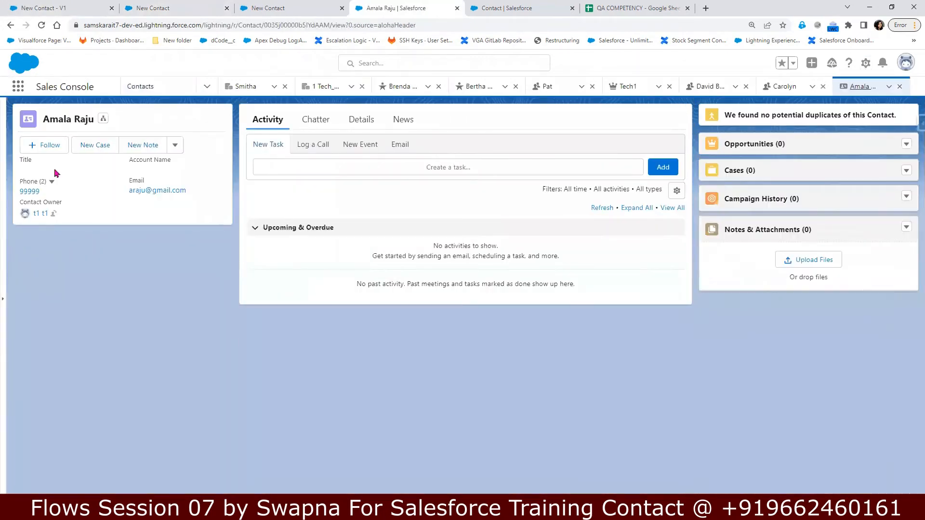
Step: Activate the New Contact - V1 flow and return to the created contact's record
left_click(52, 6)
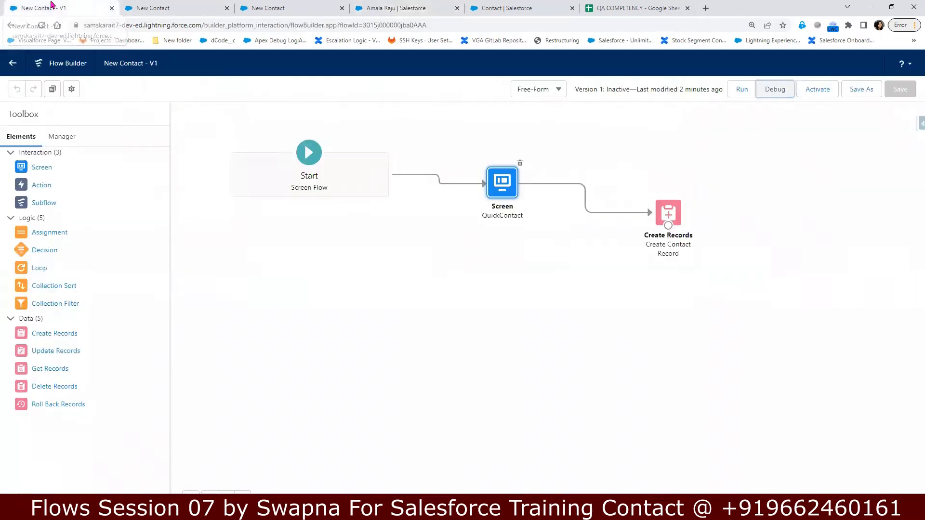
left_click(817, 91)
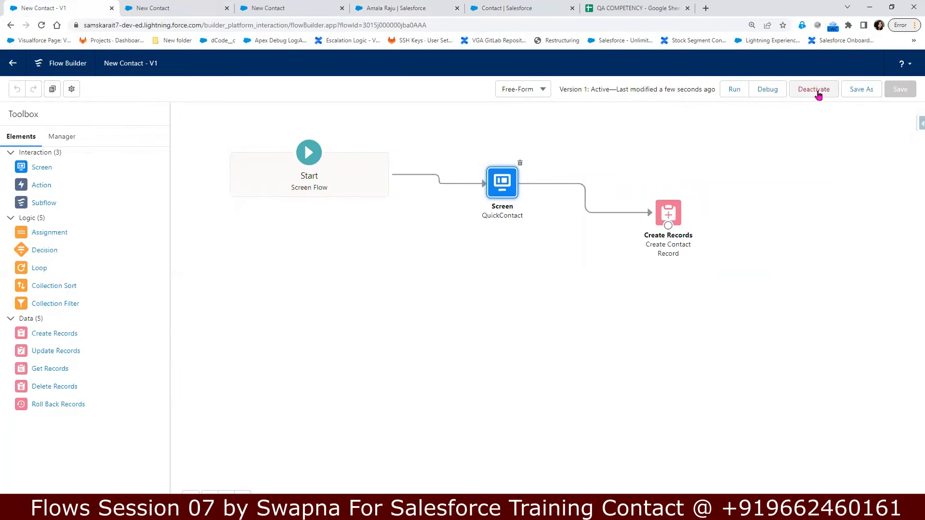
left_click(161, 7)
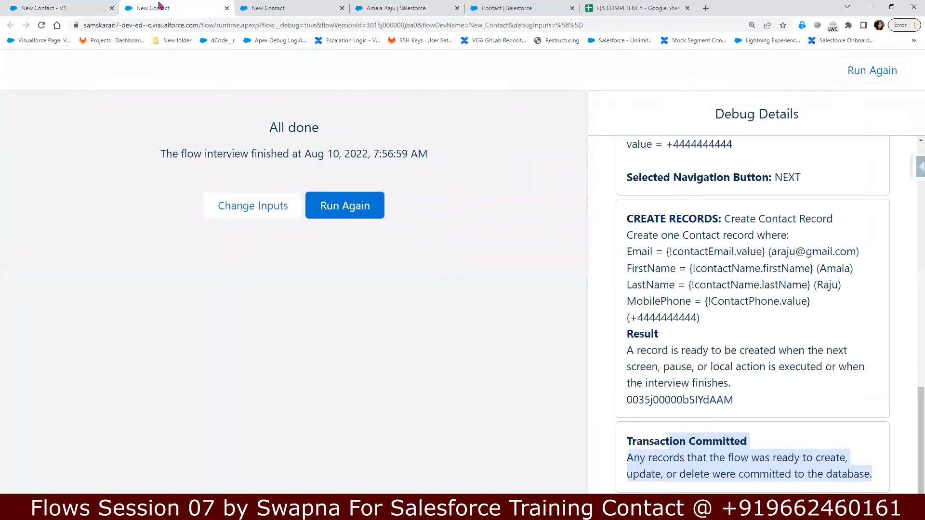
left_click(68, 6)
left_click(281, 9)
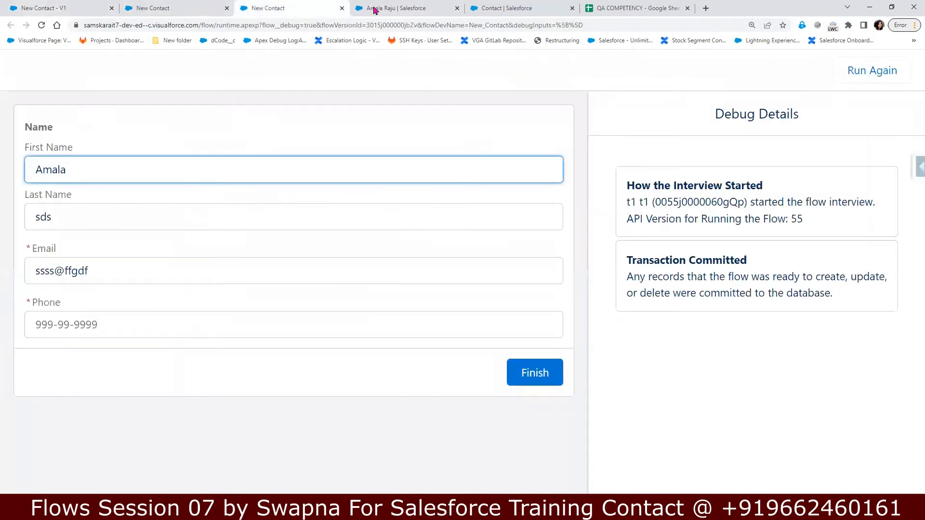
left_click(376, 8)
Step: Open the 1 Tech_Dell Lightning account and edit its record page in Lightning App Builder
left_click(207, 87)
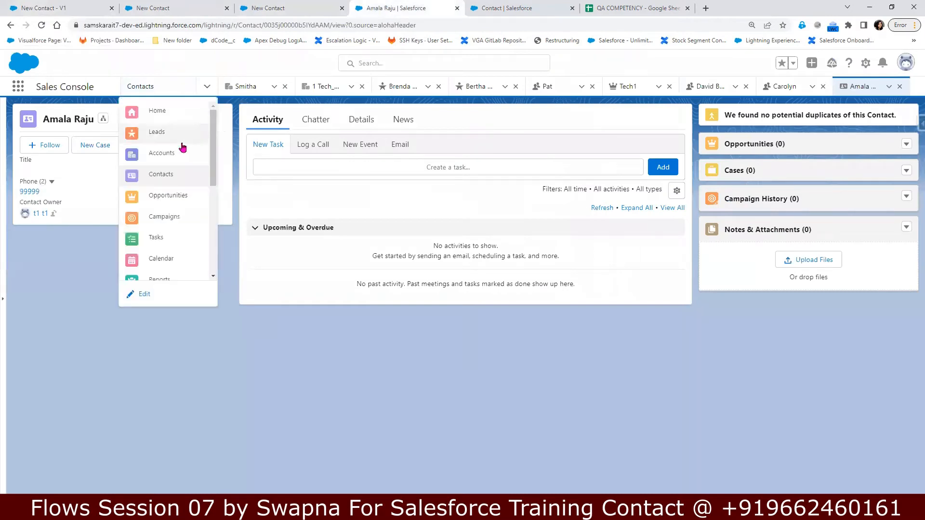
left_click(172, 154)
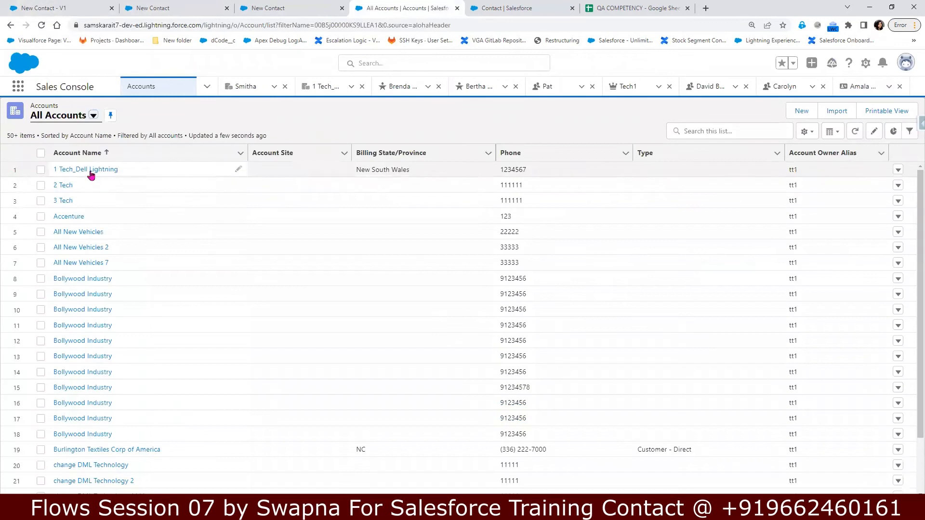
left_click(90, 171)
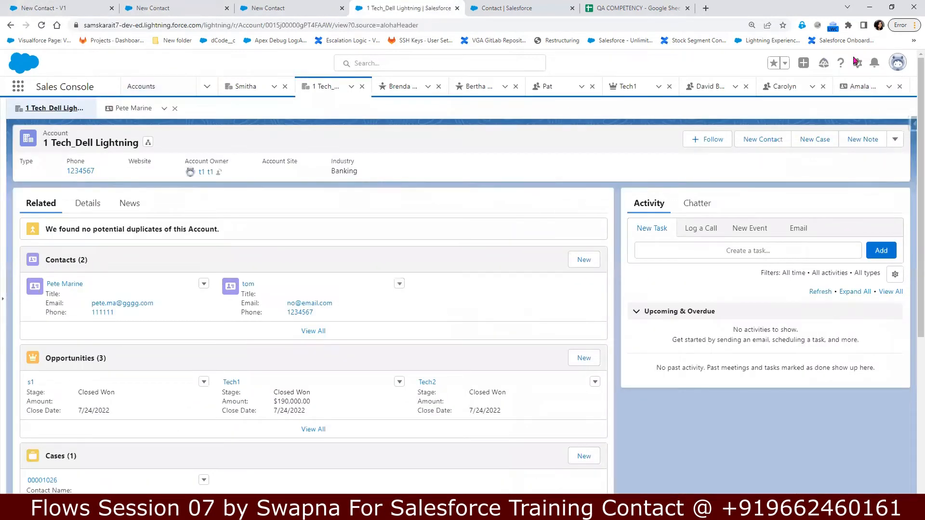
left_click(858, 62)
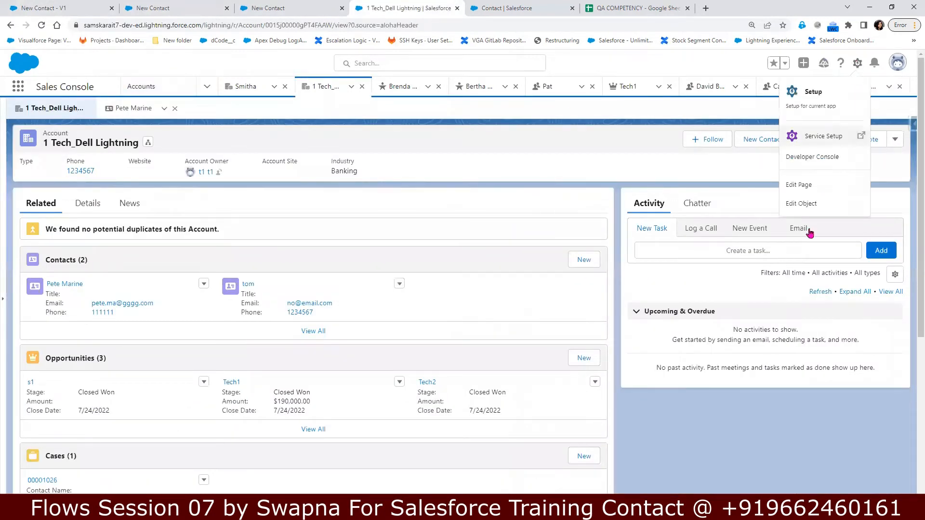
left_click(802, 187)
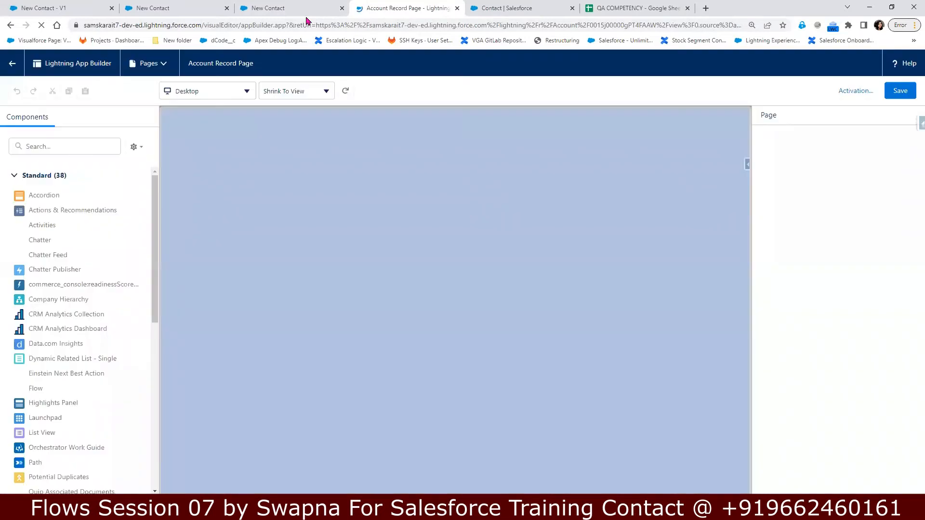
Step: Move across the browser tabs to the Contact object's setup in Object Manager
left_click(291, 8)
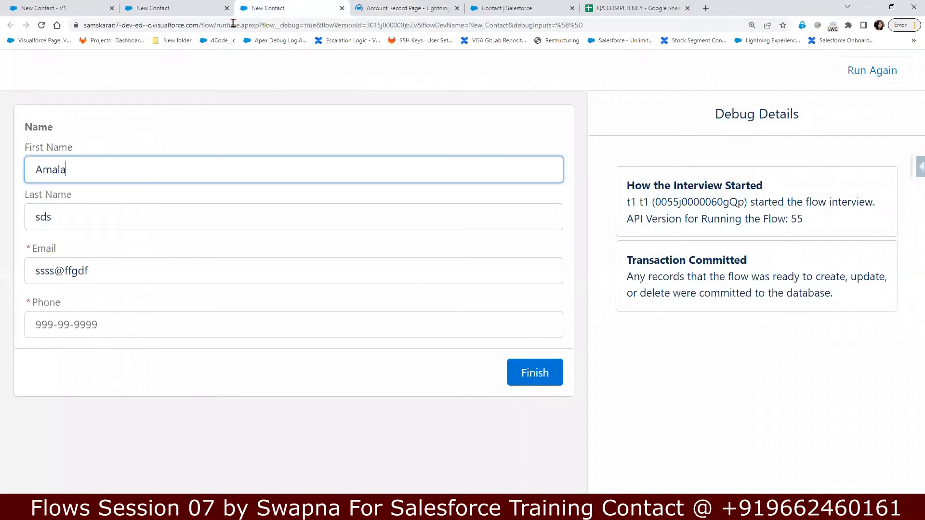
left_click(165, 7)
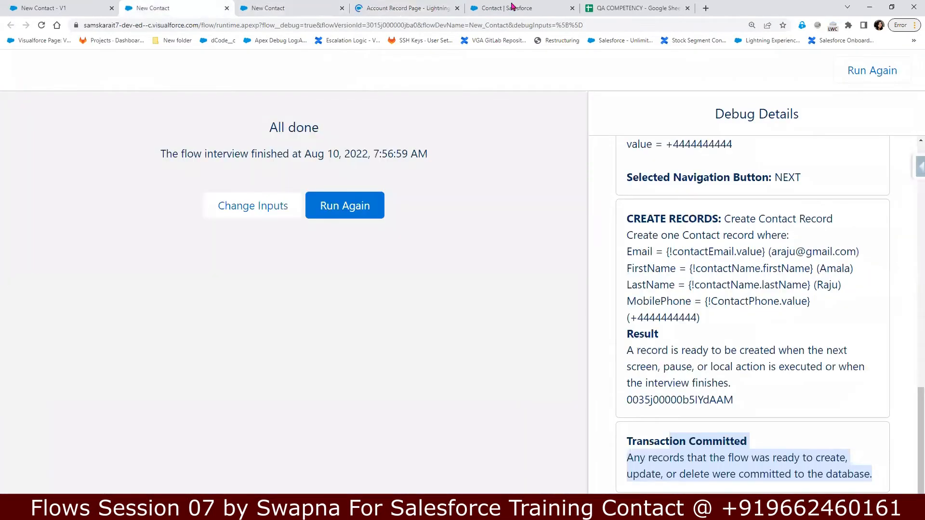
left_click(417, 9)
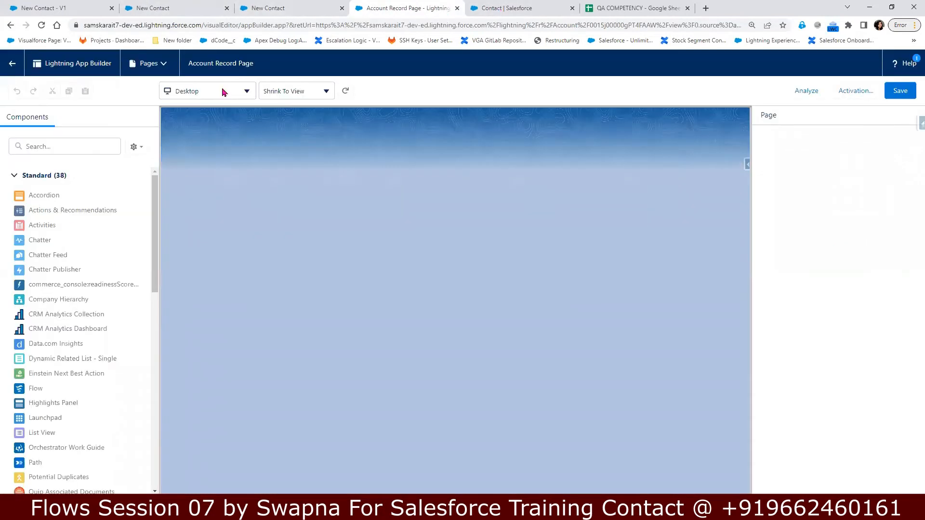
key("ctrl+Tab")
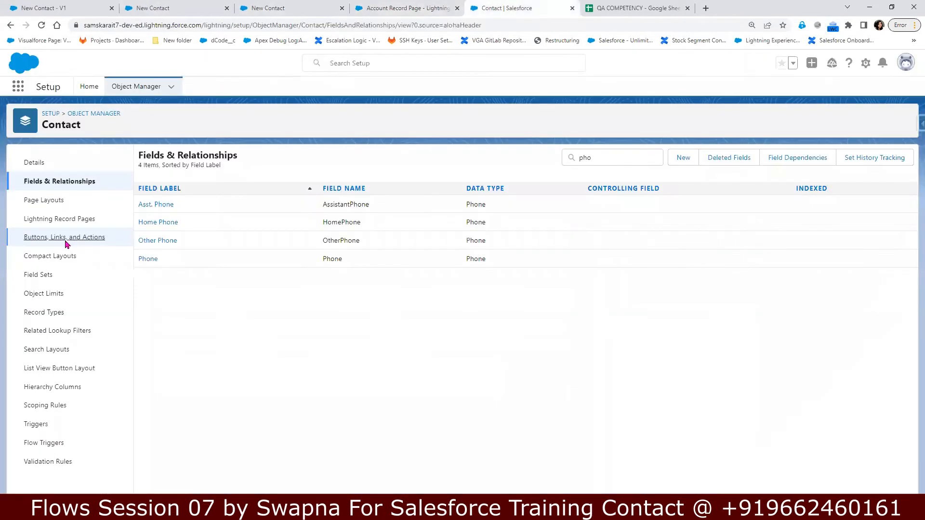
Step: Start a new Contact action of type Flow that launches the New Contact flow
left_click(66, 241)
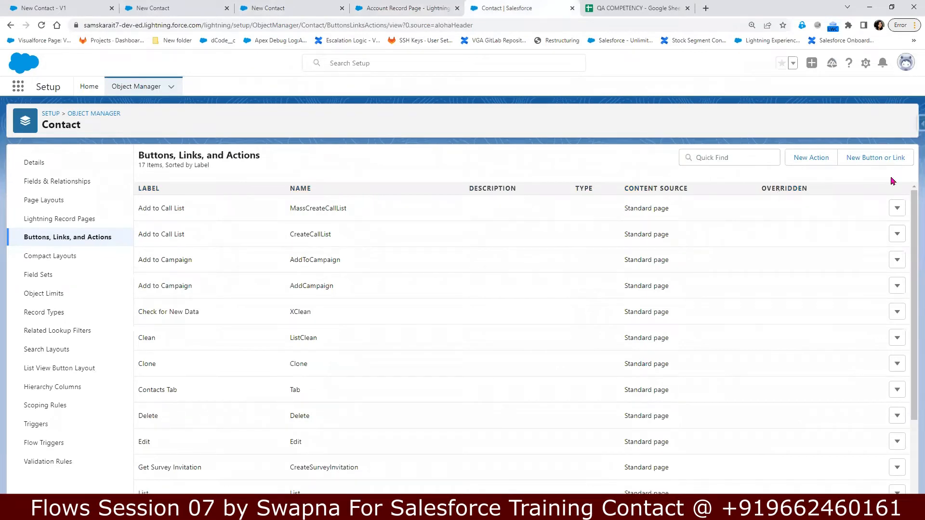
left_click(812, 158)
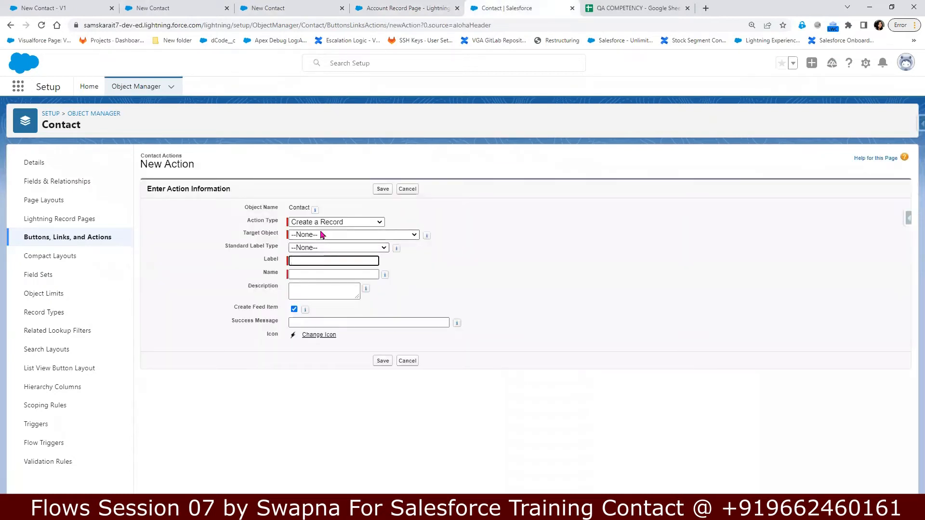
left_click(337, 223)
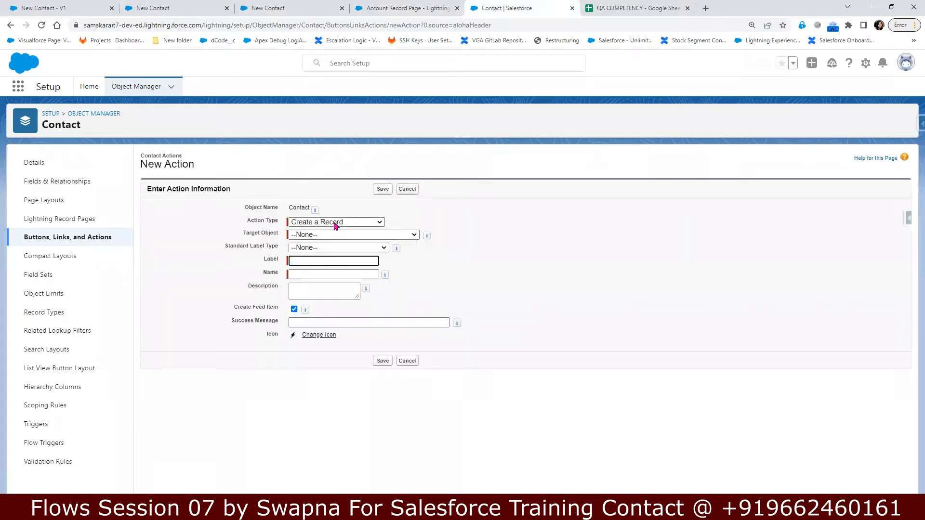
left_click(331, 296)
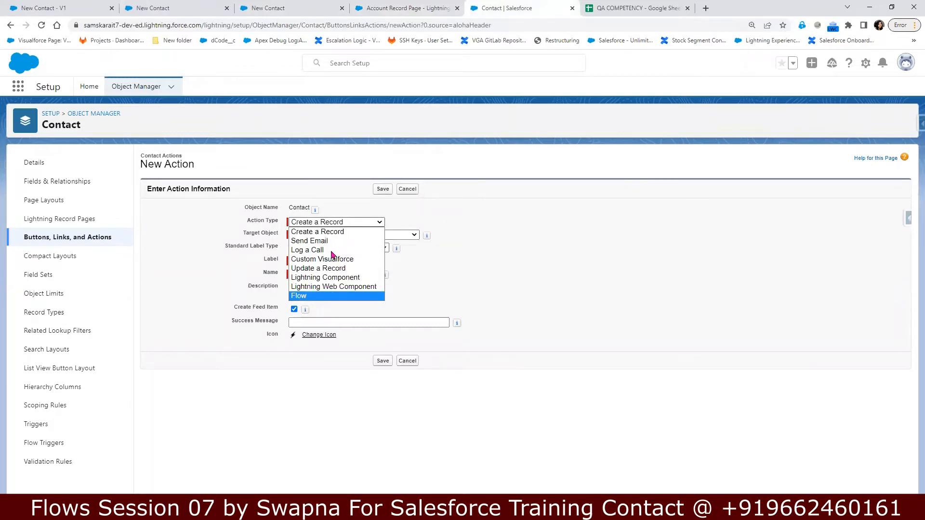
left_click(334, 236)
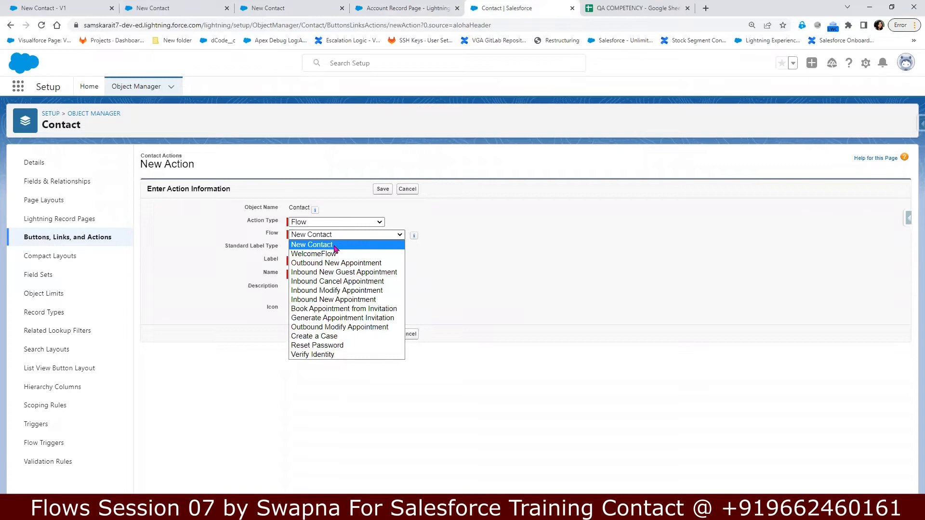
left_click(335, 247)
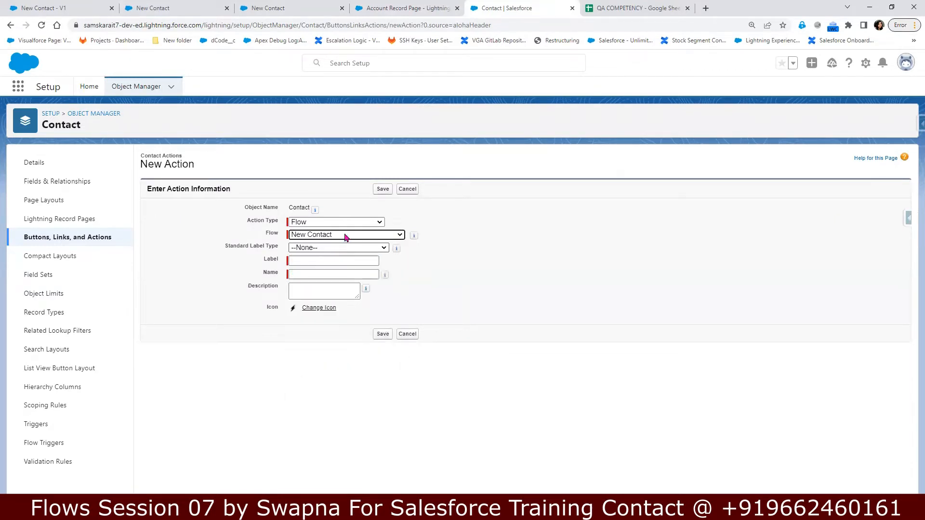
left_click(346, 237)
left_click(346, 237)
Step: Label the action Quick Contact, save it, and return to Contact's actions list
left_click(331, 261)
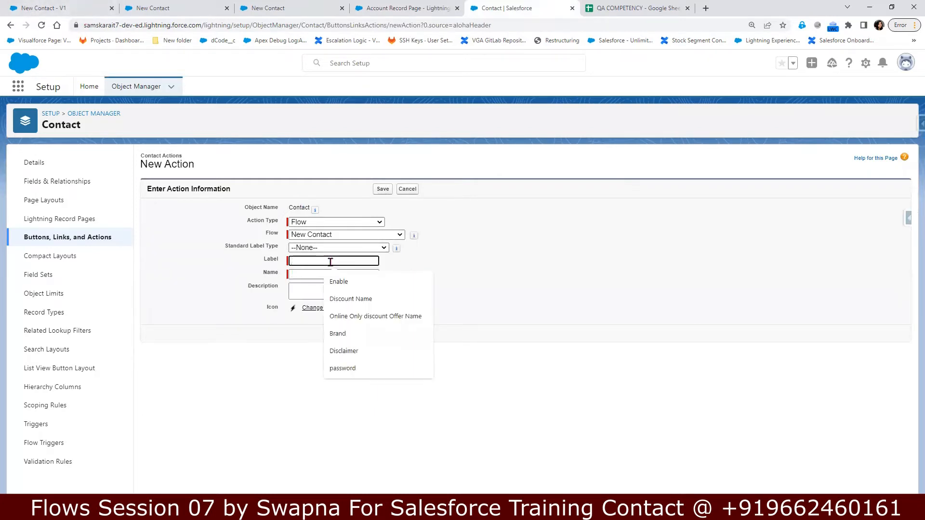
type("Quick Contact")
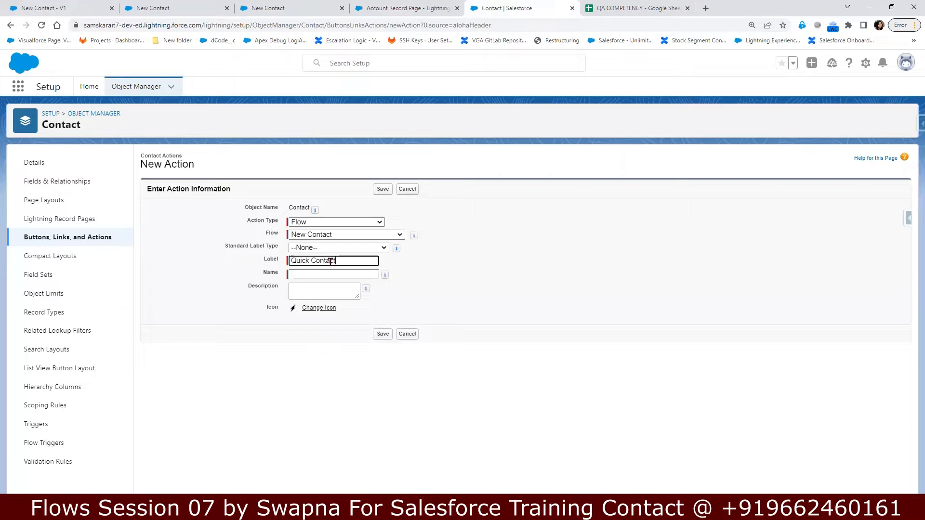
key("Tab")
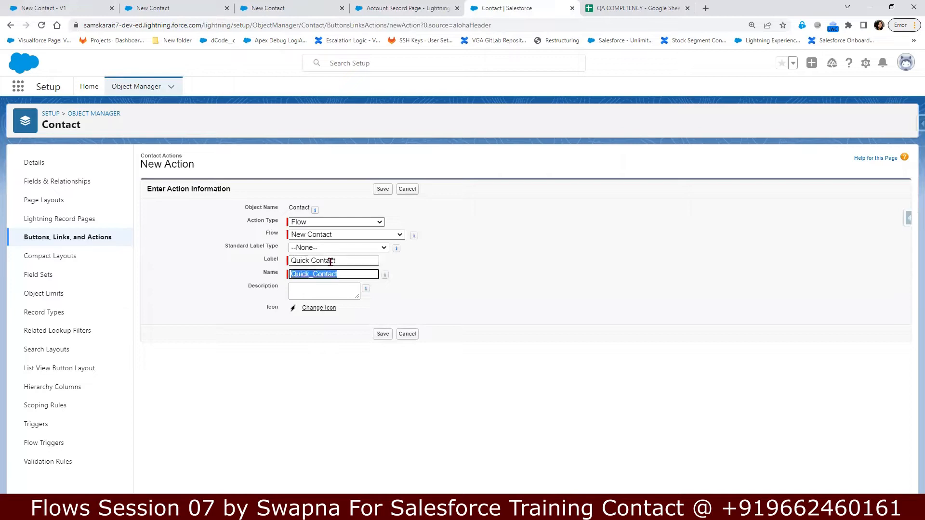
left_click(380, 333)
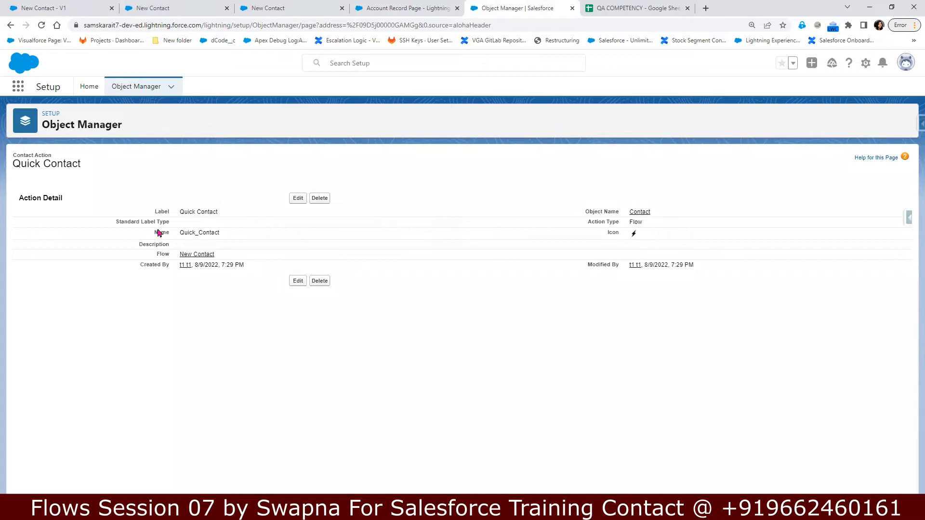
left_click_drag(179, 212, 214, 212)
left_click(11, 26)
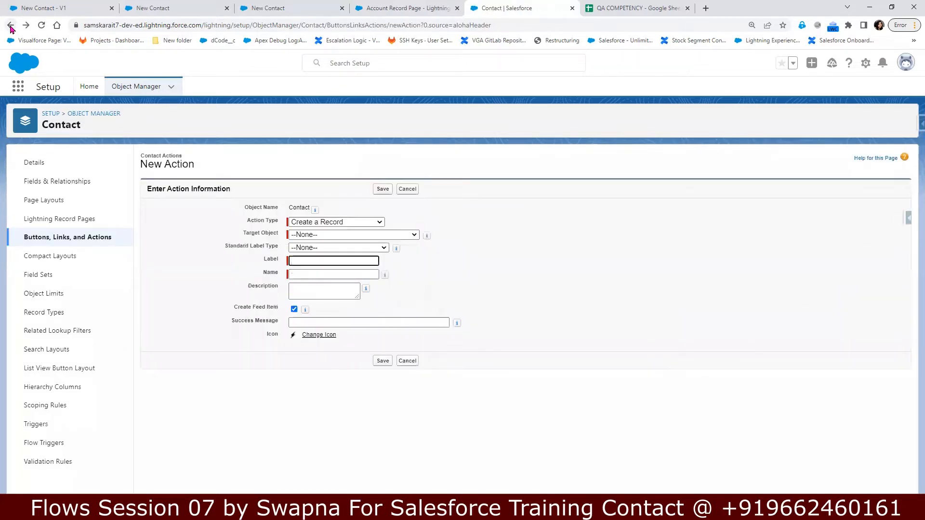
left_click(44, 241)
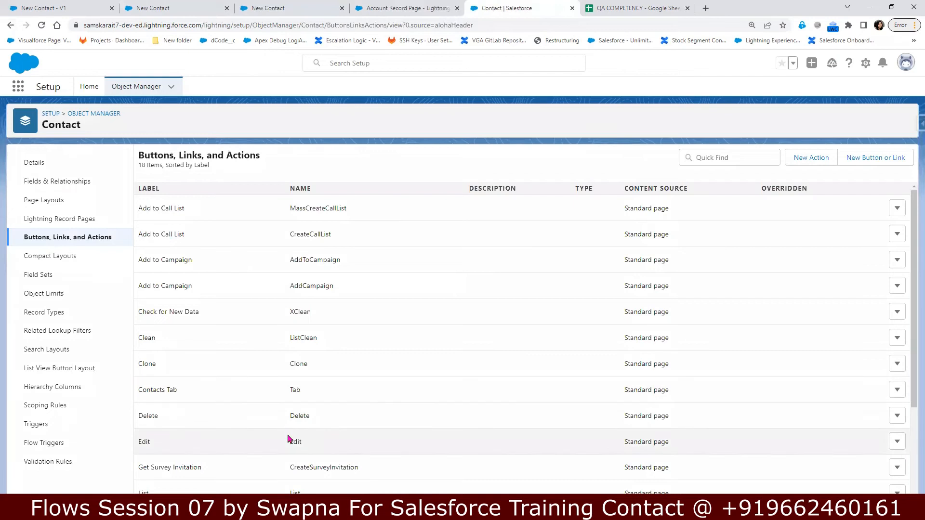
Step: Delete the Quick Contact action from the Contact object's actions
scroll(288, 439, "down", 3)
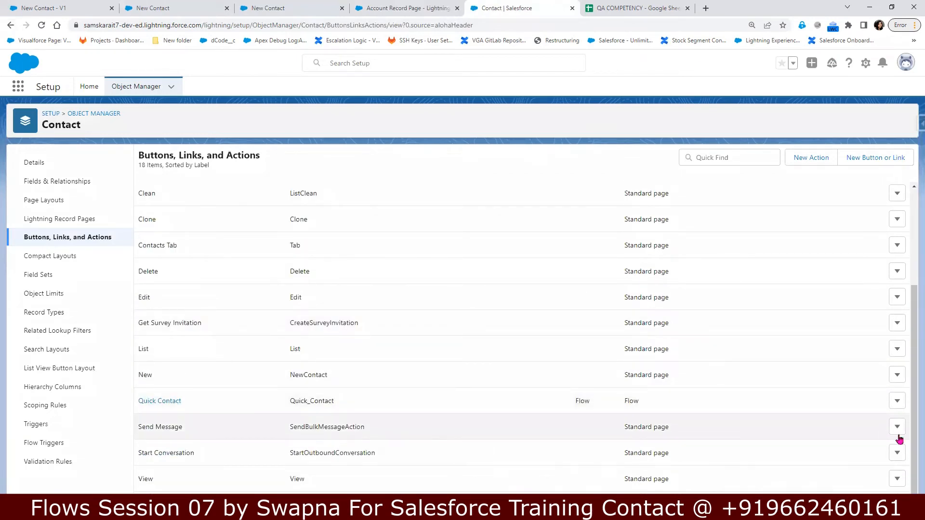
left_click(897, 401)
left_click(879, 446)
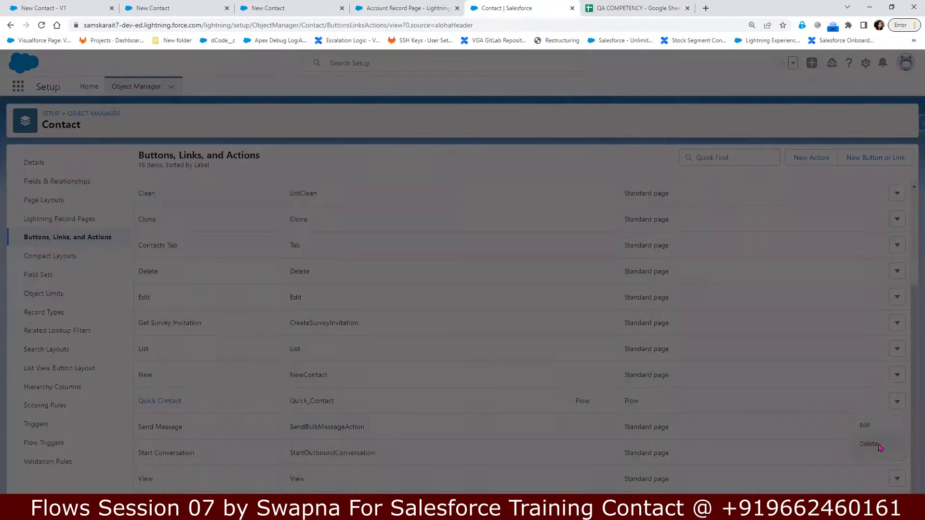
left_click(605, 290)
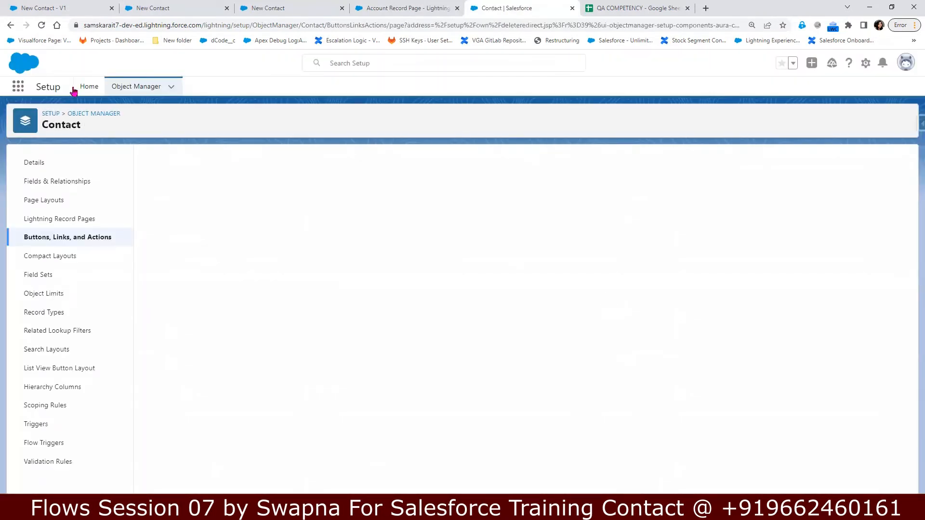
Step: Filter the Object Manager object list with 'Acc'
left_click(142, 87)
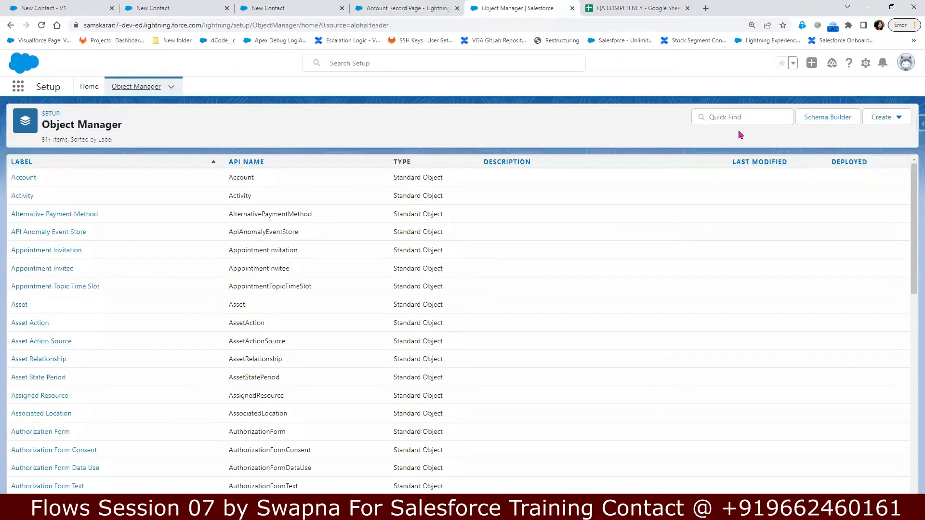
left_click(725, 116)
type("Acc")
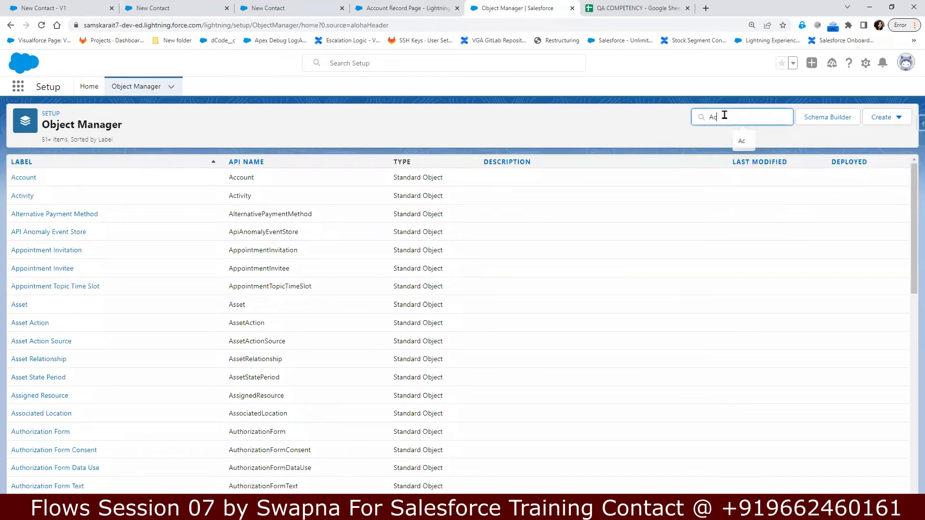
Step: Start a new action on the Account object with action type Flow
left_click(14, 177)
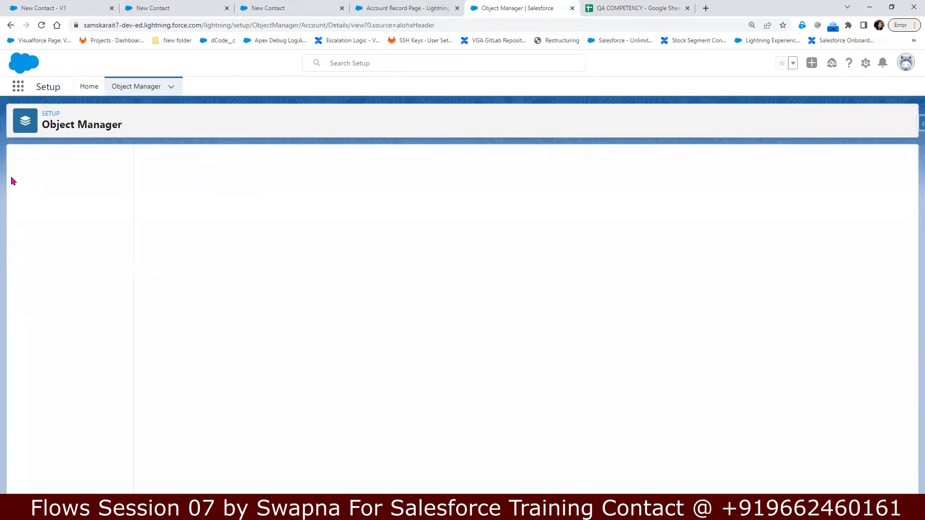
left_click(54, 245)
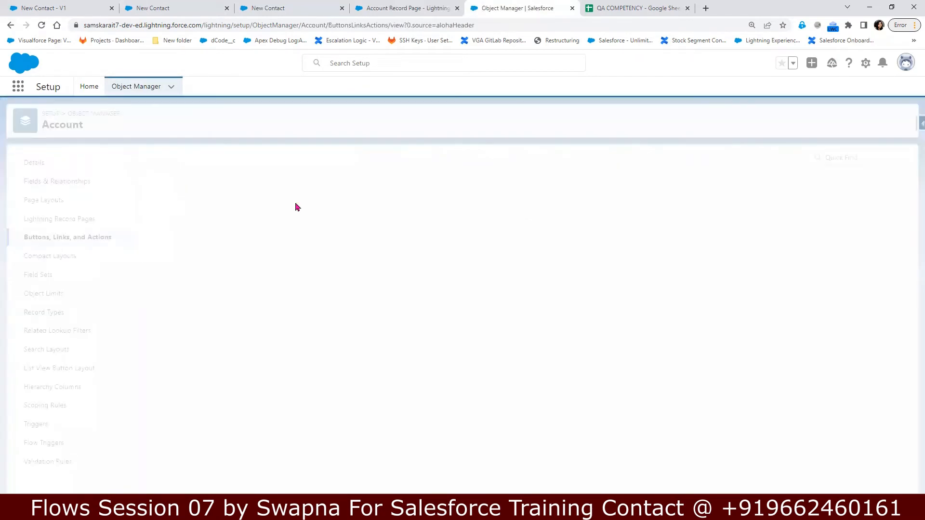
left_click(807, 162)
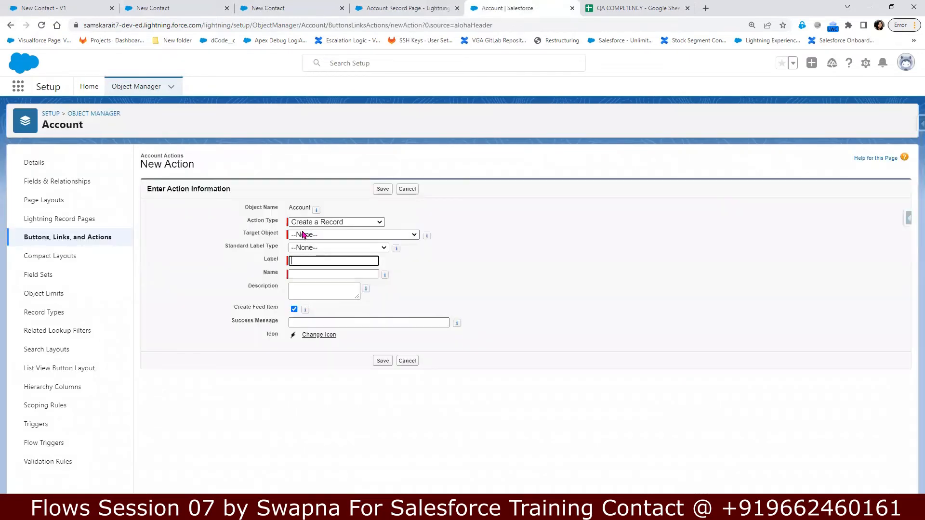
left_click(323, 223)
left_click(320, 296)
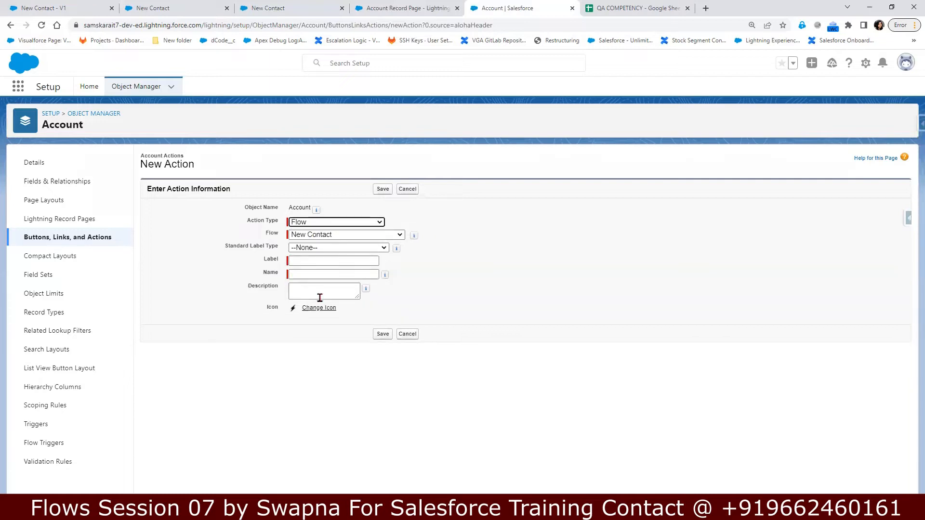
Step: Label it Quick Contact with API name Quick_Contact and save
left_click(324, 259)
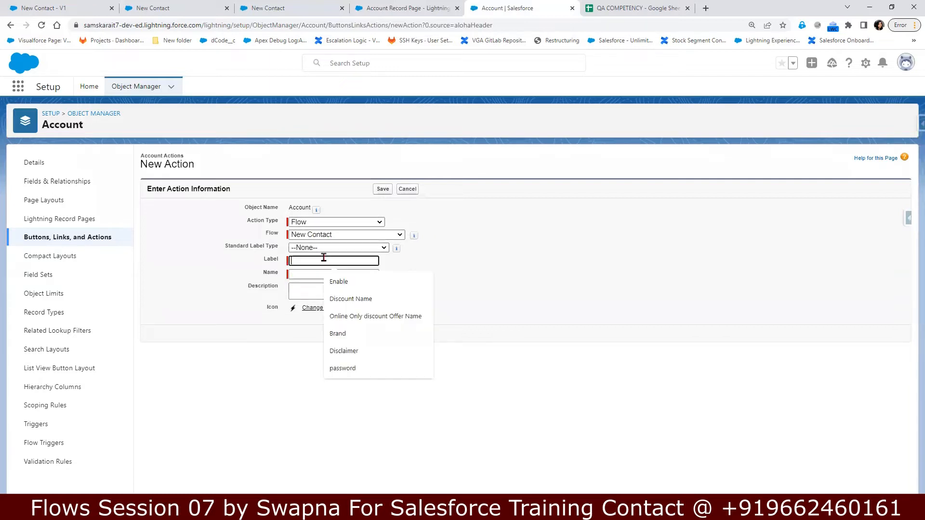
type("Quick Contact")
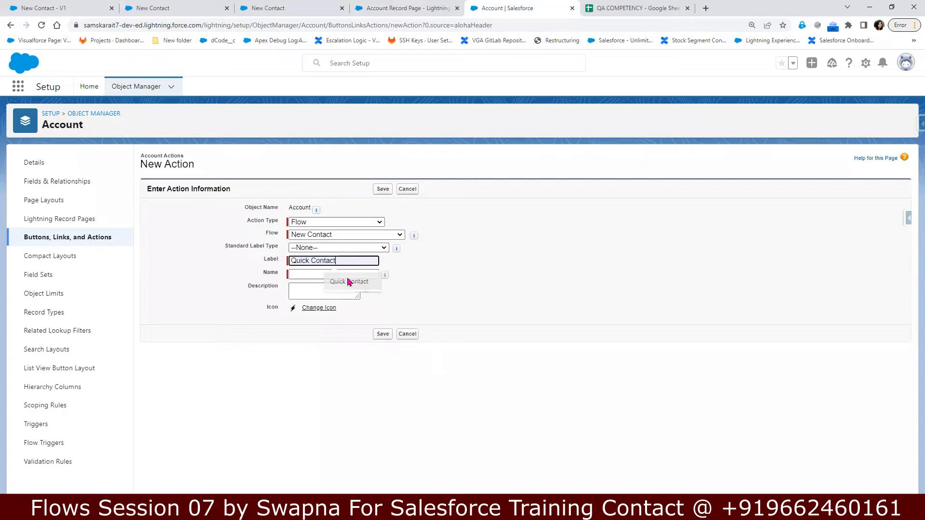
left_click(347, 282)
left_click(314, 273)
left_click(384, 336)
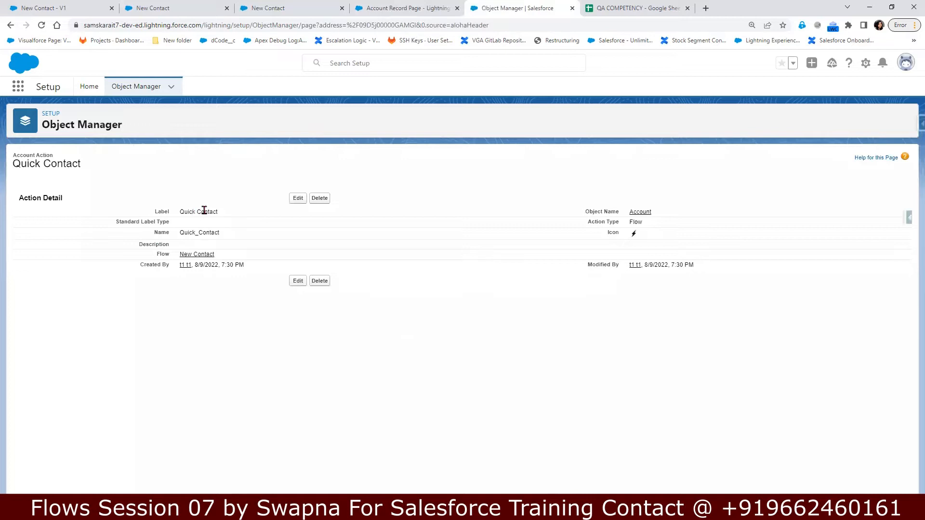
Step: Check the saved action's details: Account object, Flow type, Quick_Contact, New Contact flow
left_click_drag(12, 155, 54, 156)
left_click_drag(629, 212, 662, 216)
left_click_drag(583, 222, 654, 223)
left_click_drag(149, 233, 236, 234)
left_click_drag(164, 254, 229, 258)
Step: Open Account Layout from the Highlights Panel settings in a new browser tab and switch to it
left_click(405, 8)
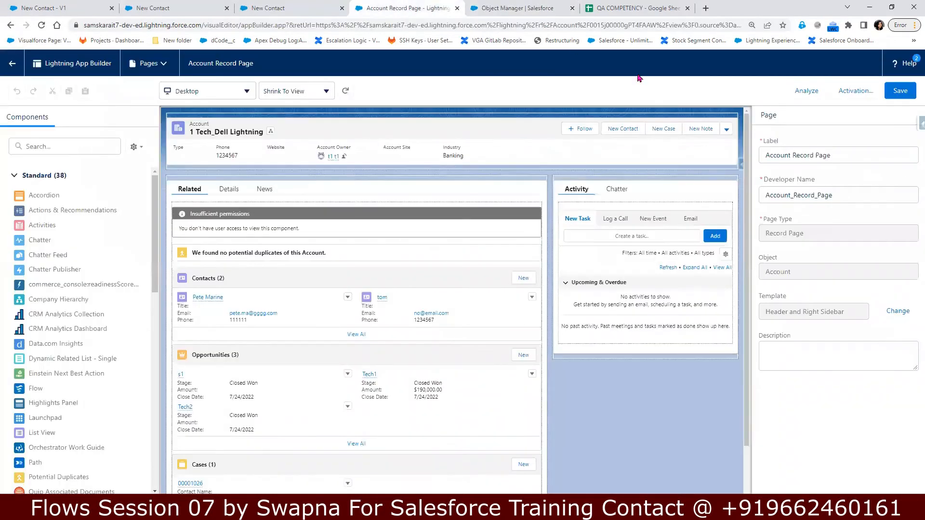
left_click(634, 147)
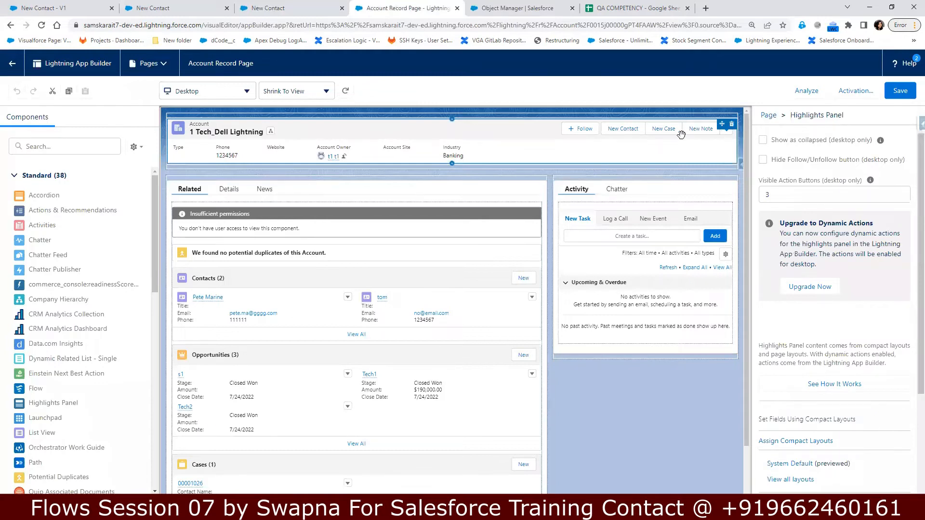
scroll(857, 363, "down", 4)
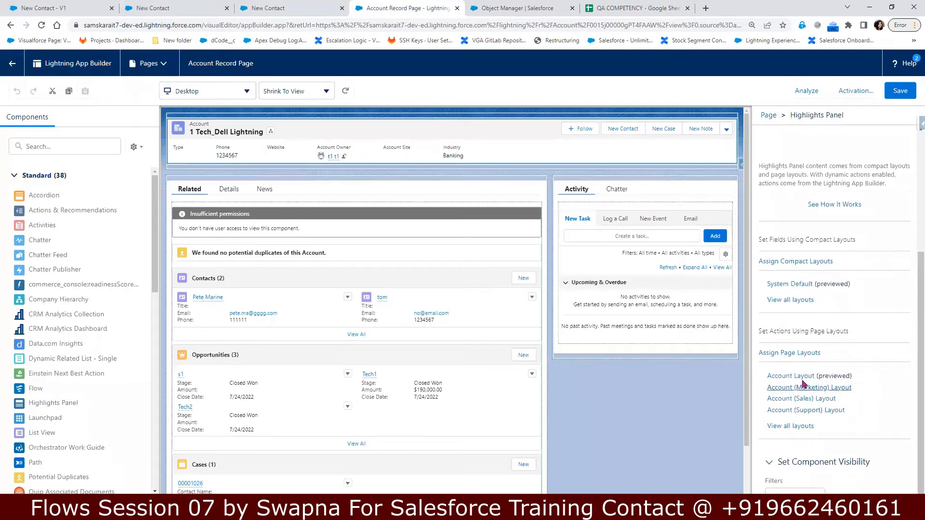
right_click(826, 376)
left_click(825, 388)
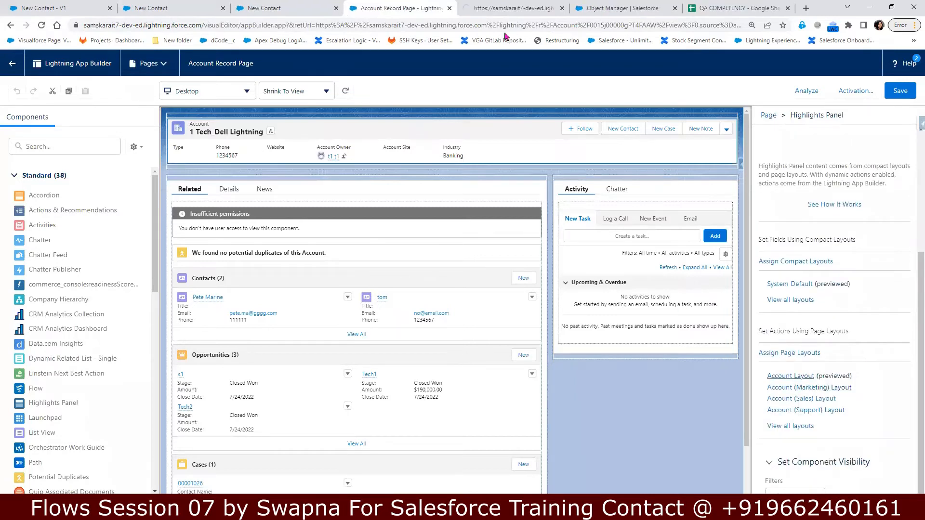
left_click(519, 5)
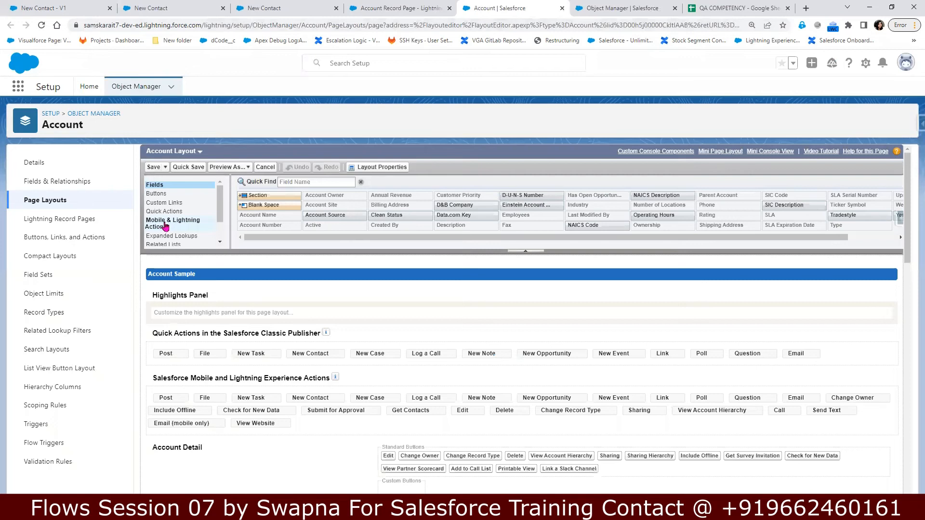
Step: Drag Quick Contact from Mobile & Lightning Actions into the layout's Lightning Experience Actions and save
left_click(187, 223)
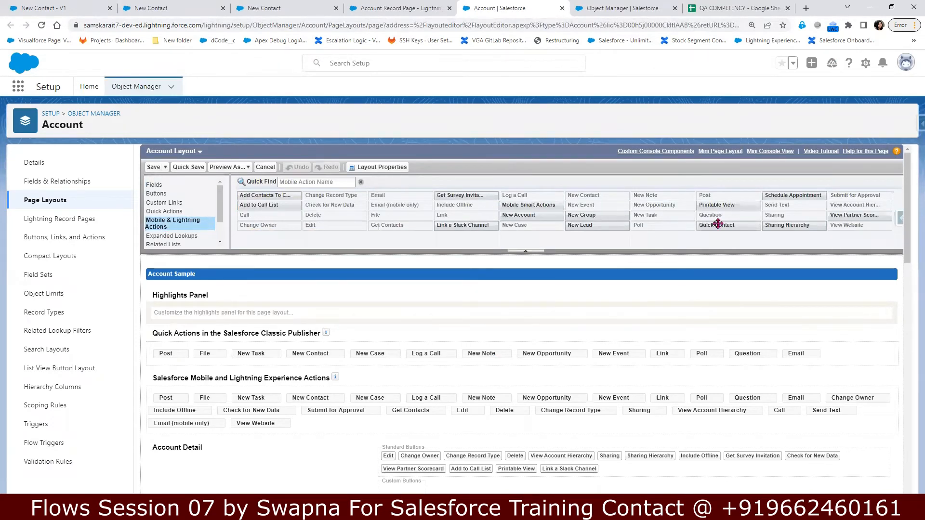
left_click_drag(306, 402, 304, 403)
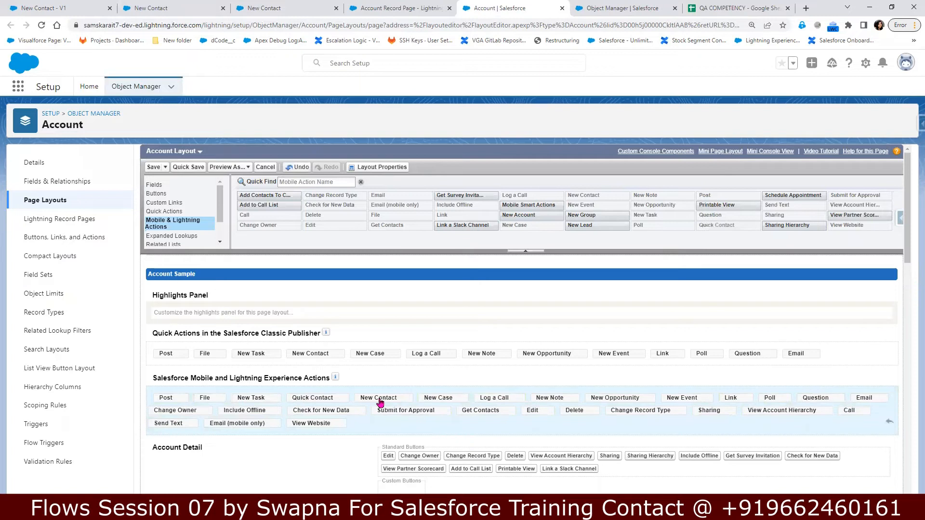
left_click(153, 168)
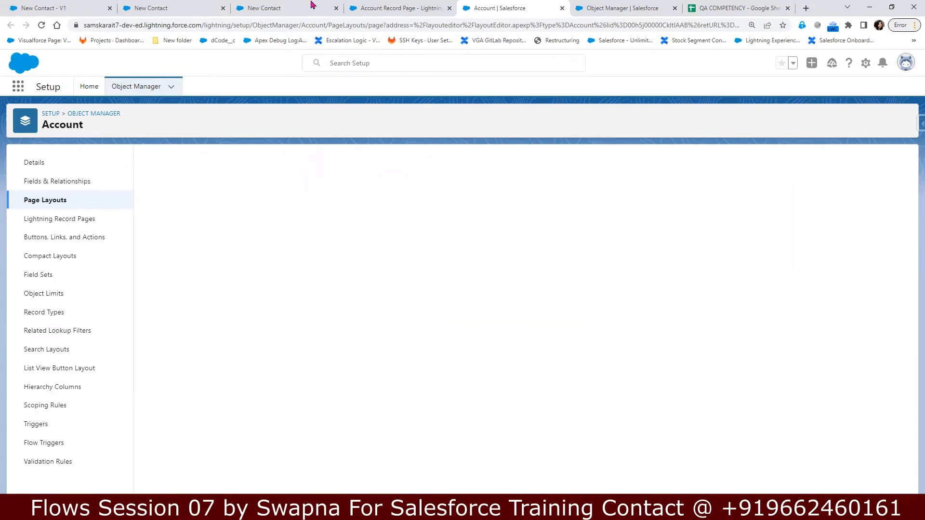
left_click(398, 8)
Step: Launch Quick Contact on the account and enter the contact's first and last name
left_click(10, 28)
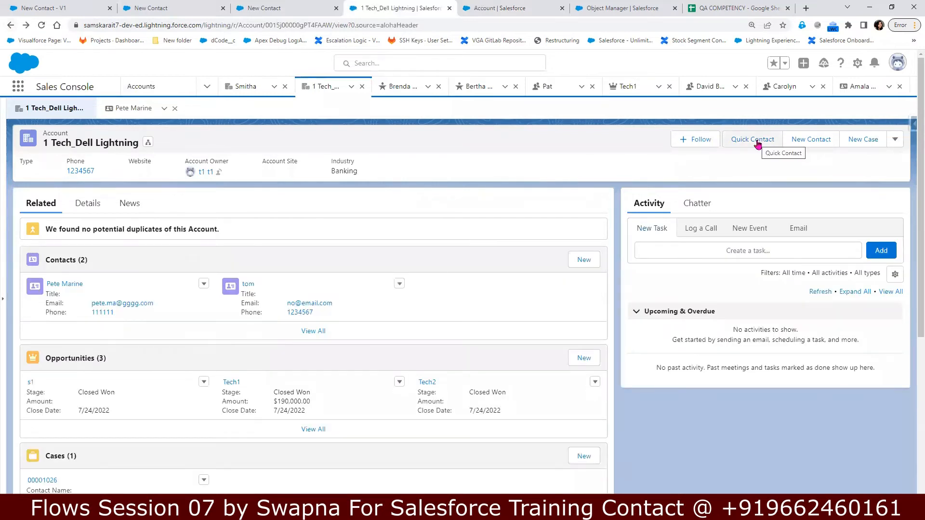
left_click(753, 140)
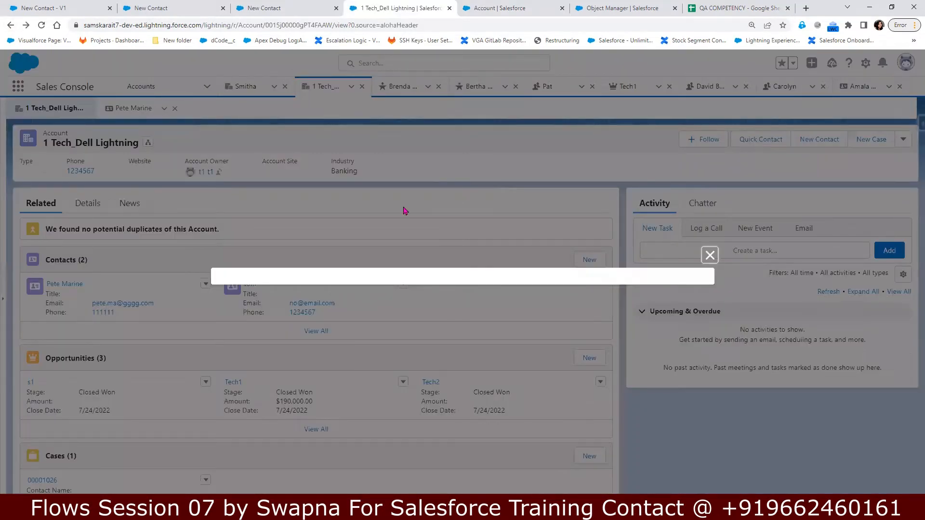
key("ctrl+a")
type("S")
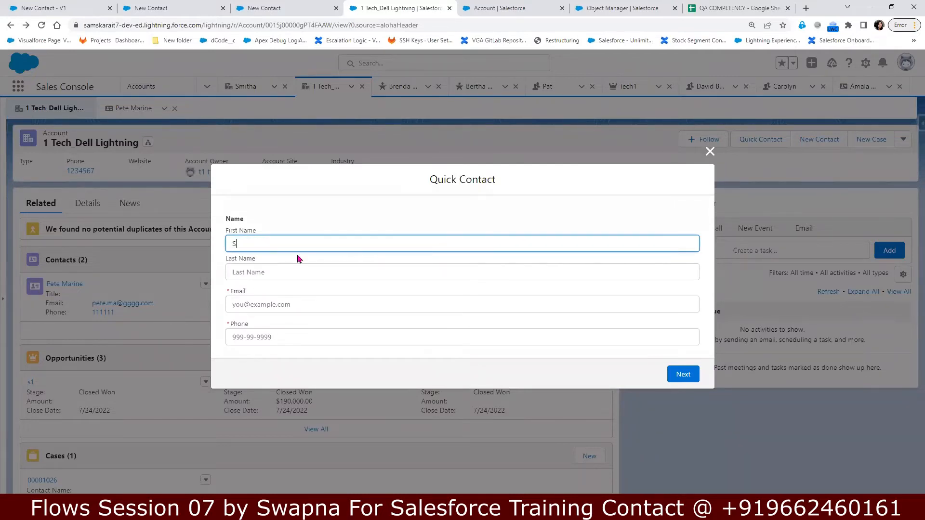
type("amskaraIT")
key("Tab")
type("New")
Step: Fill in the contact's e-mail and phone number and submit the form
key("Tab")
key("Tab")
type("123456789")
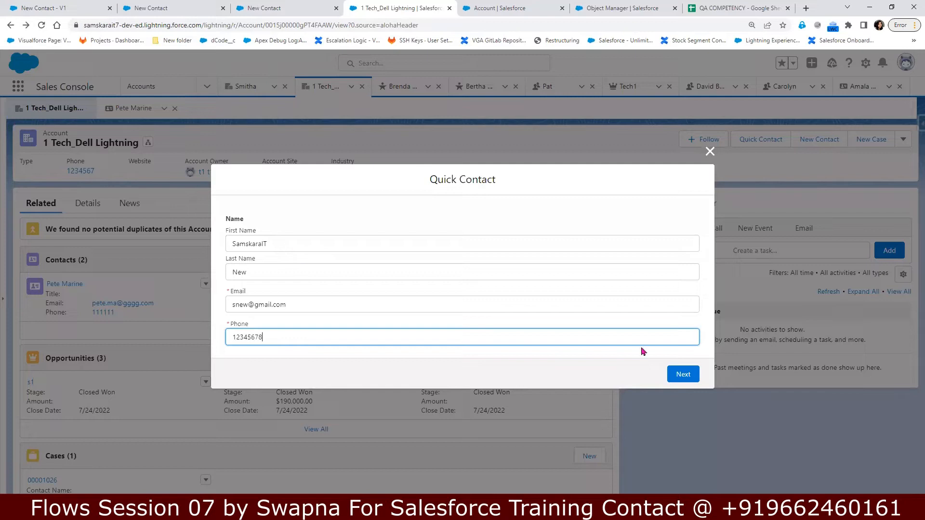
left_click(684, 380)
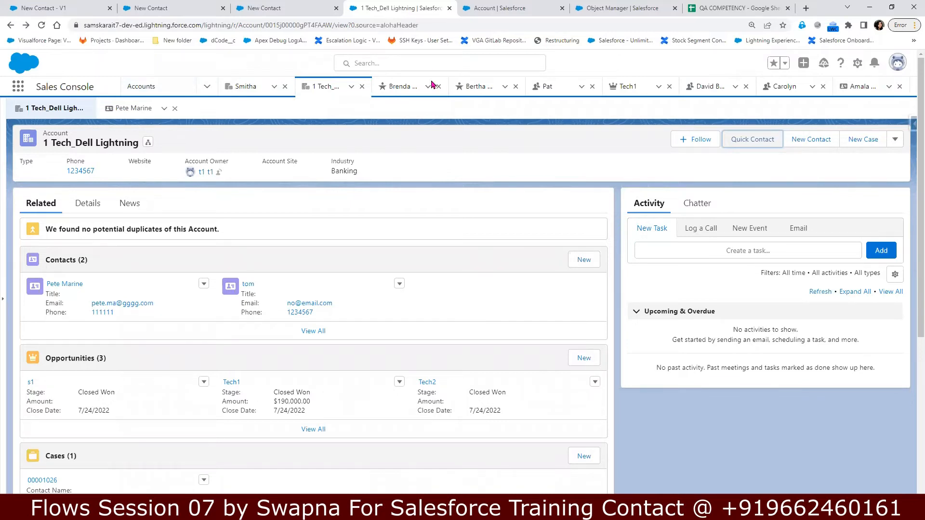
Step: Duplicate the account tab and open the Contacts list to check recently viewed contacts
right_click(373, 8)
key("d")
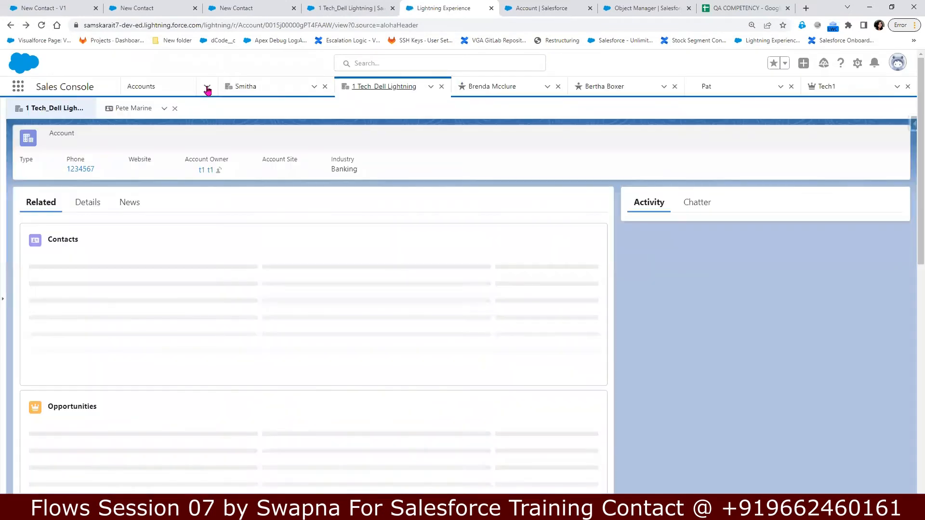
left_click(207, 87)
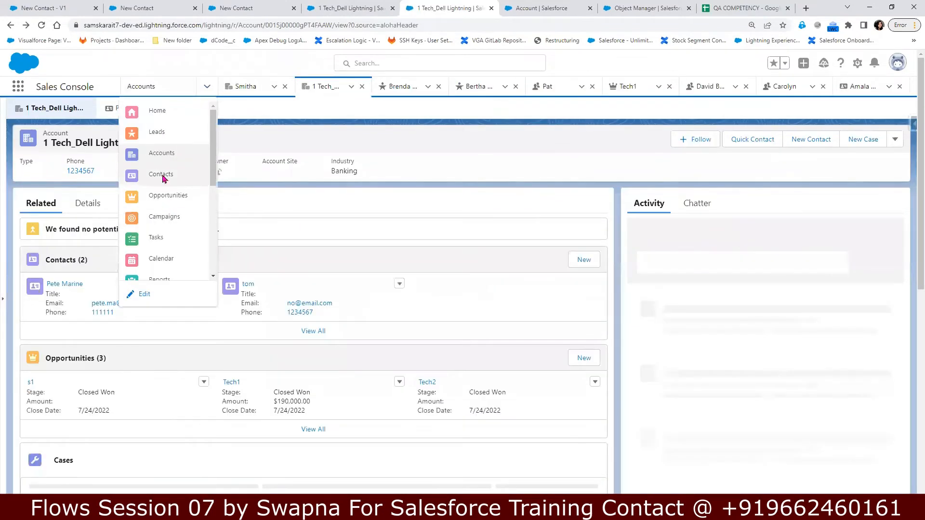
left_click(162, 175)
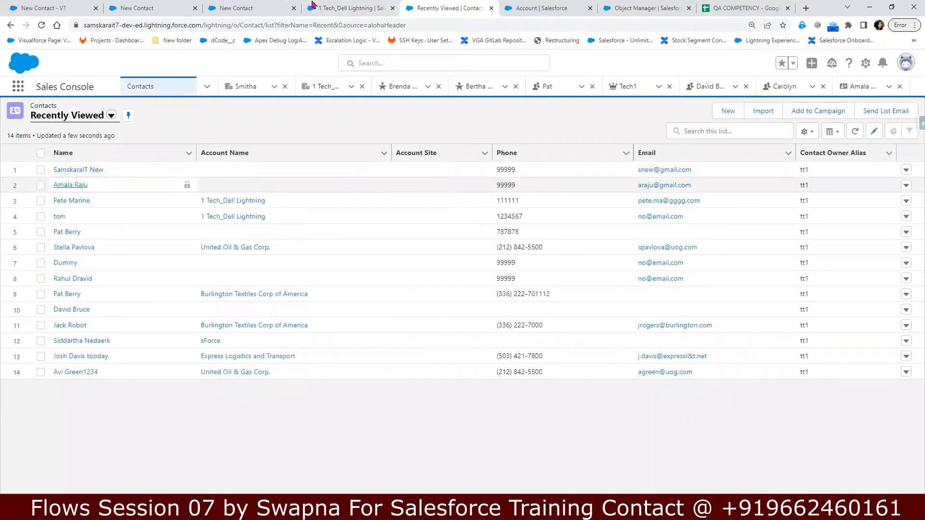
Step: Glance at the New Contact flow, then return to the account tab and select its record ID
left_click(337, 11)
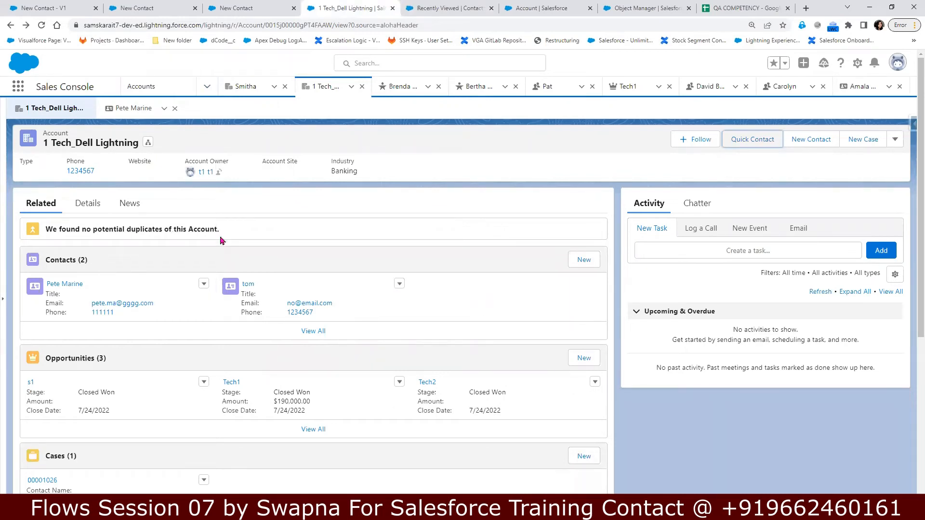
left_click(60, 6)
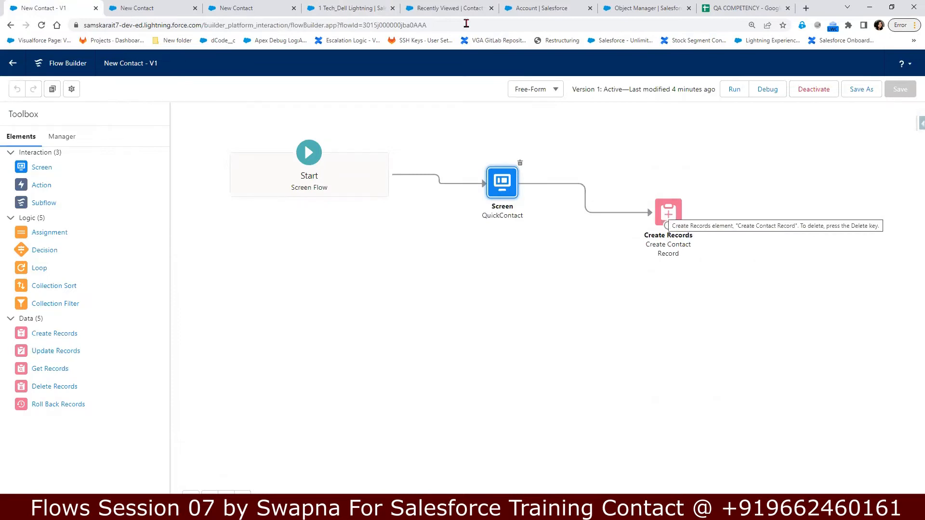
left_click(425, 8)
left_click(346, 11)
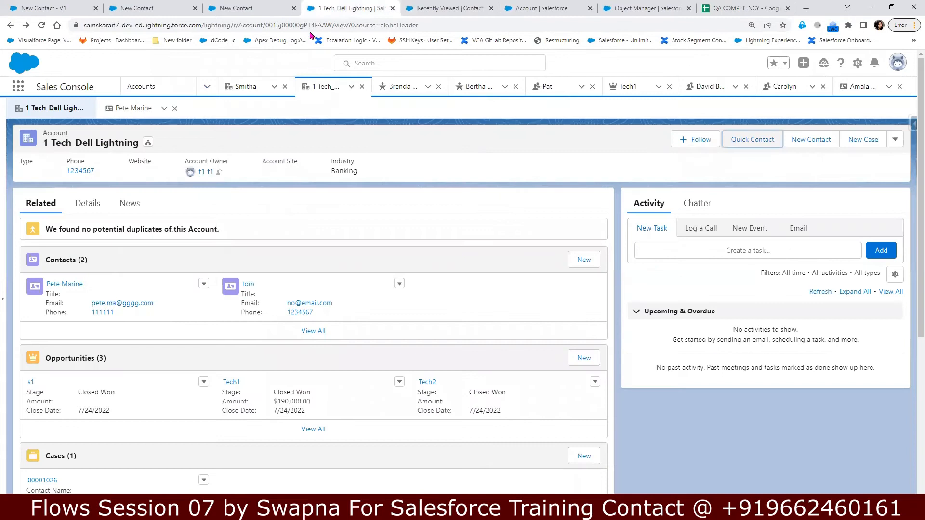
double_click(291, 25)
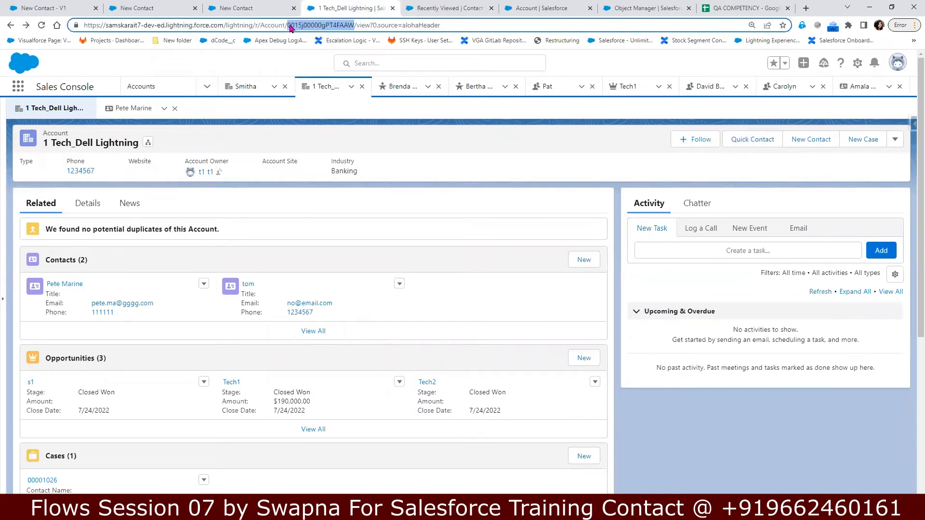
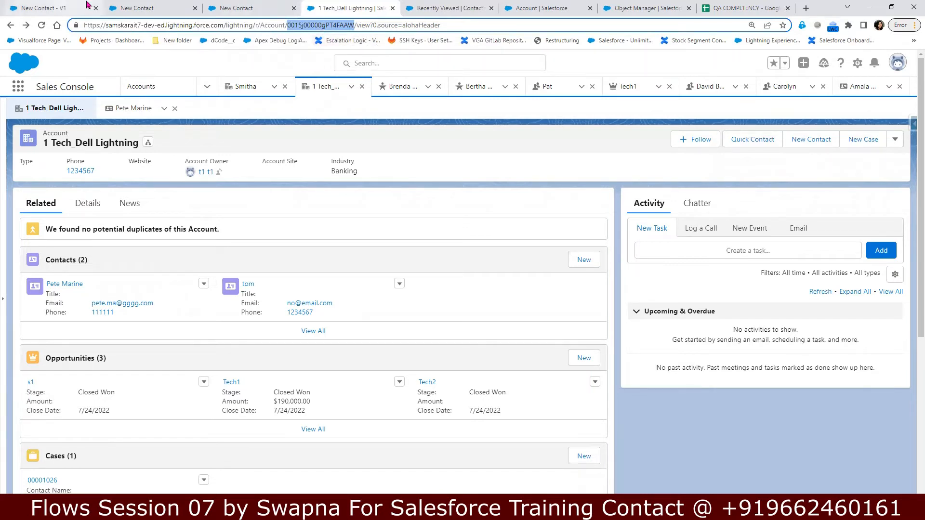
Step: In the New Contact flow, start a new resource from the Toolbox Manager
left_click(59, 6)
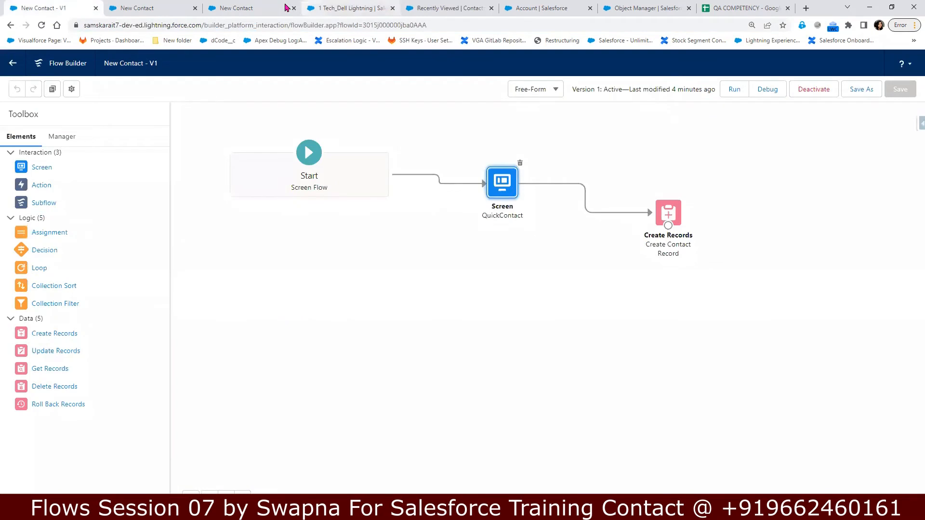
left_click(60, 139)
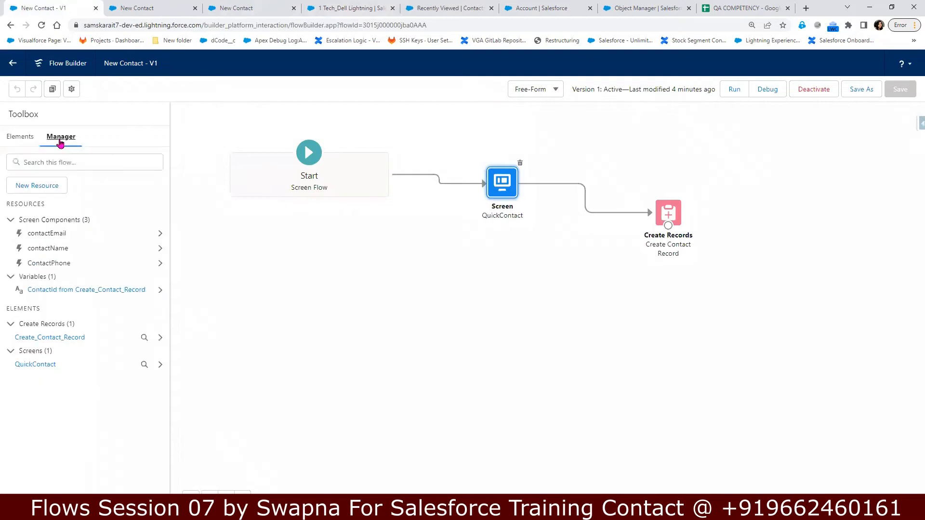
left_click(41, 190)
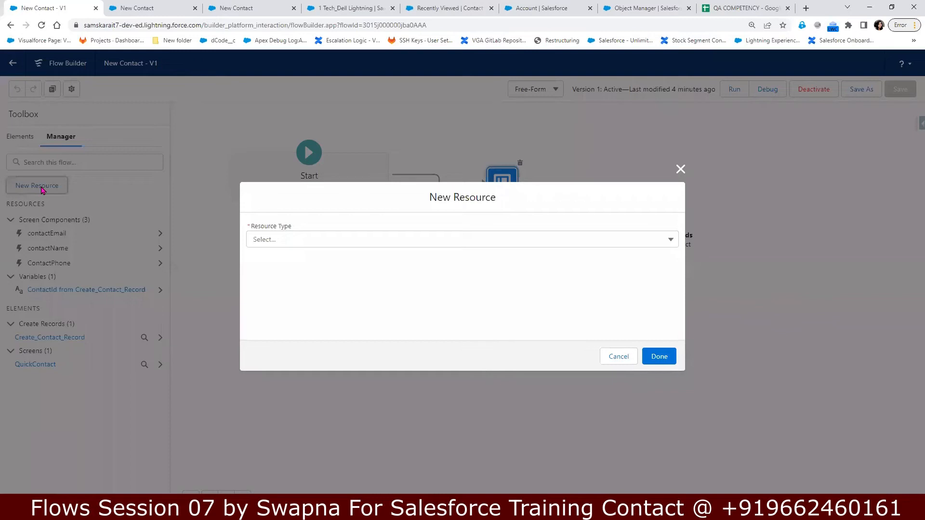
Step: Make the new resource a Variable with the API name recordId
left_click(277, 246)
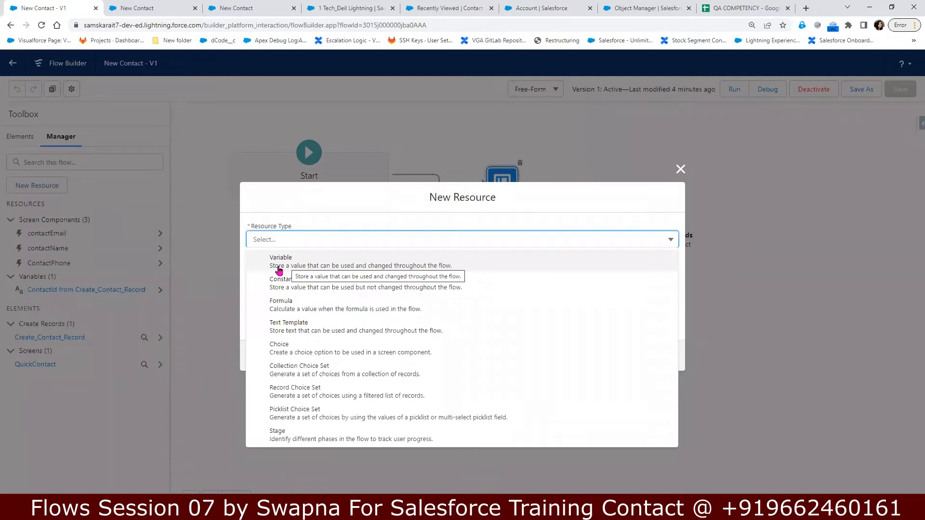
left_click(279, 270)
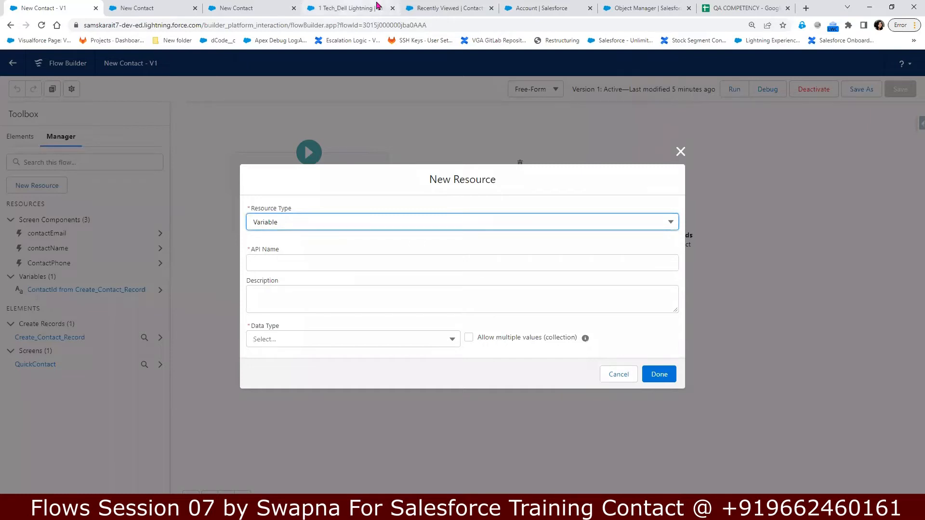
left_click(298, 265)
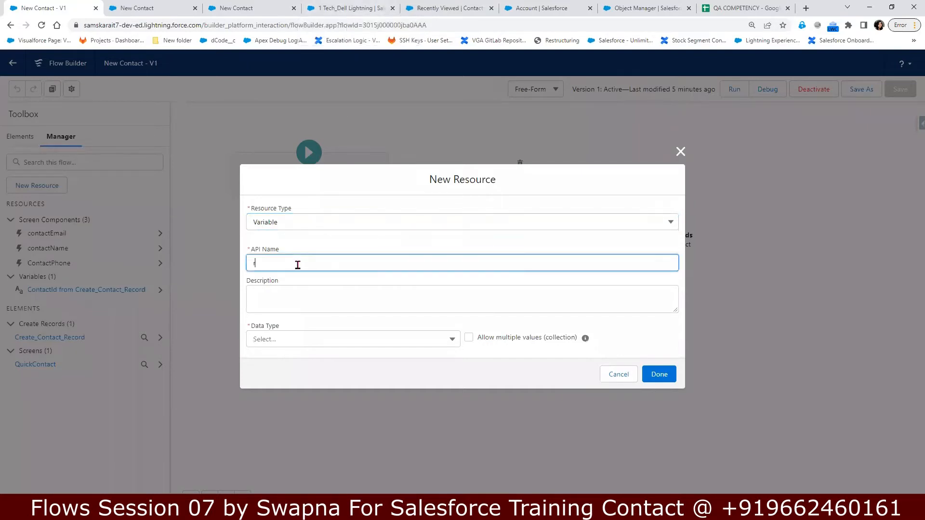
type("recordId")
left_click_drag(288, 263, 251, 264)
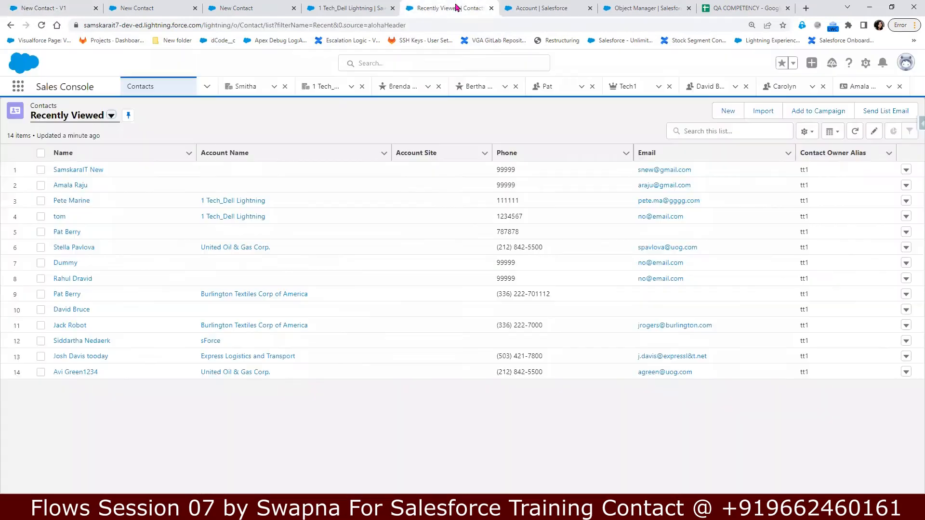
Step: Glance at the contacts and account tabs, then return to the resource form
left_click(452, 8)
left_click(349, 9)
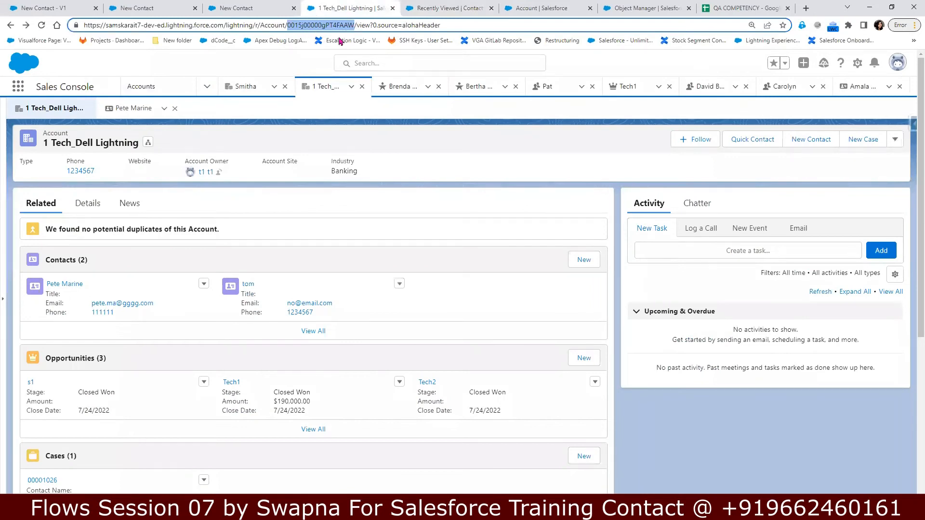
left_click(60, 8)
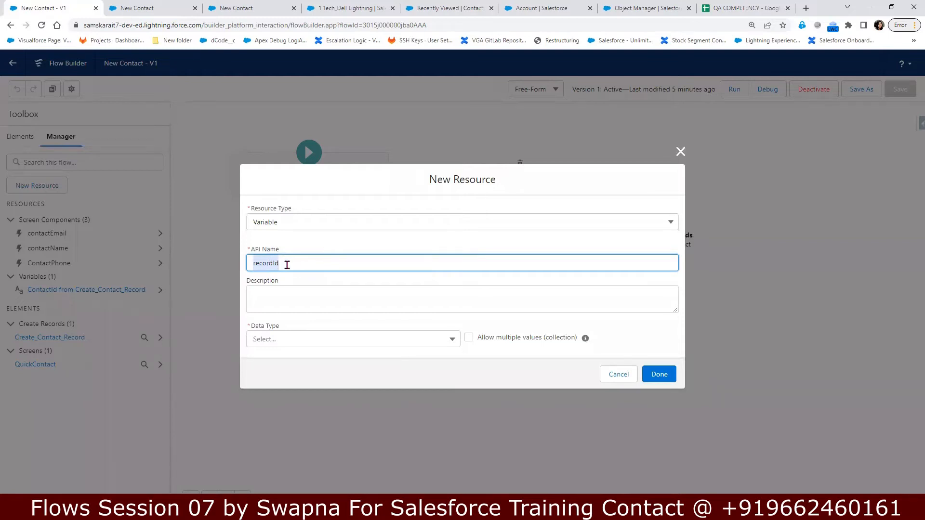
Step: Describe recordId as 'This is going to hold the account record id'
left_click(286, 268)
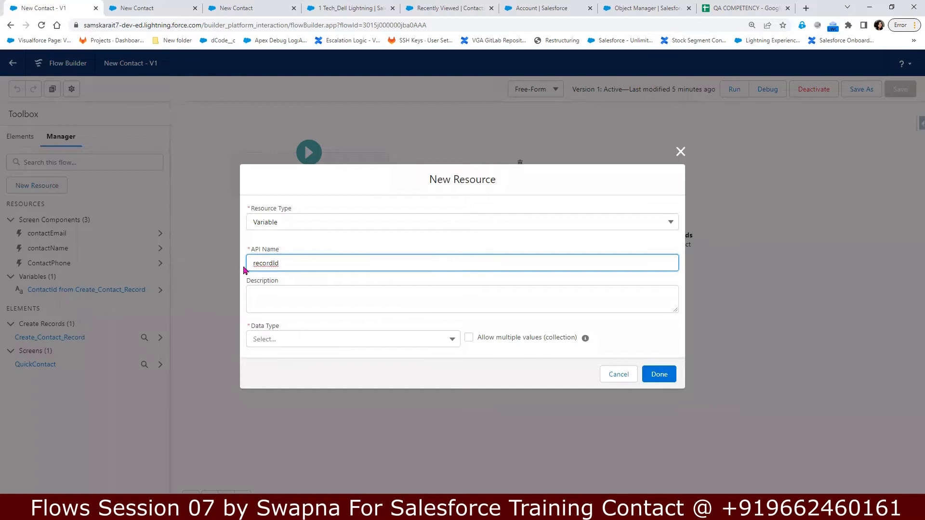
left_click_drag(253, 265, 309, 264)
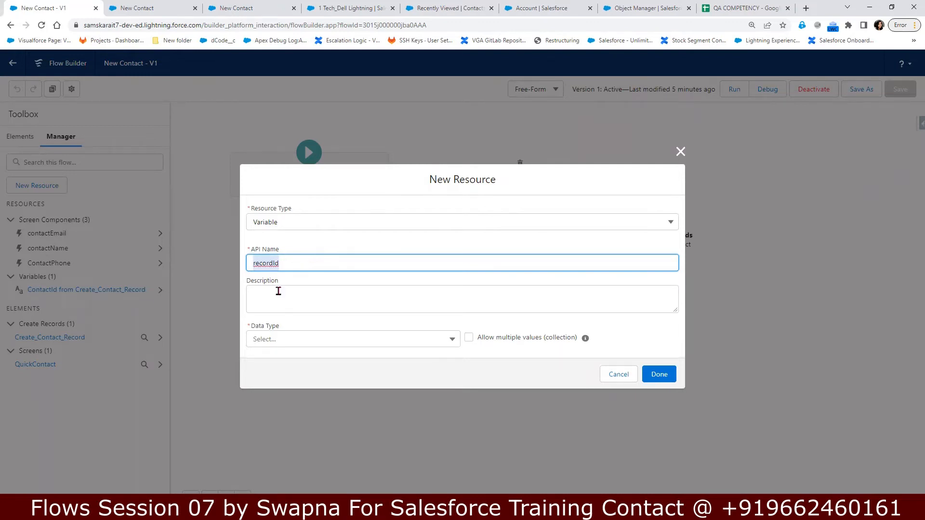
left_click(278, 294)
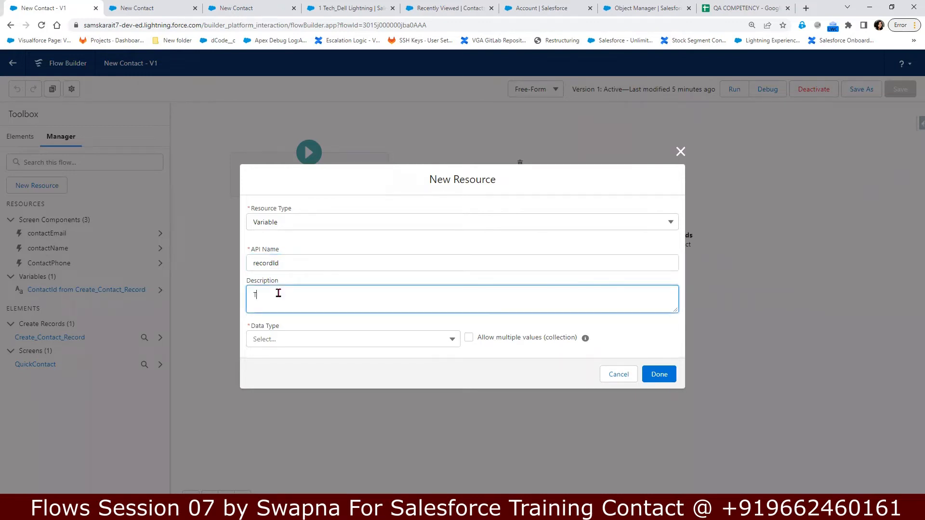
type("This is going to hold the account record id")
Step: Give recordId the Text data type, available for input and output, and create it
left_click(271, 340)
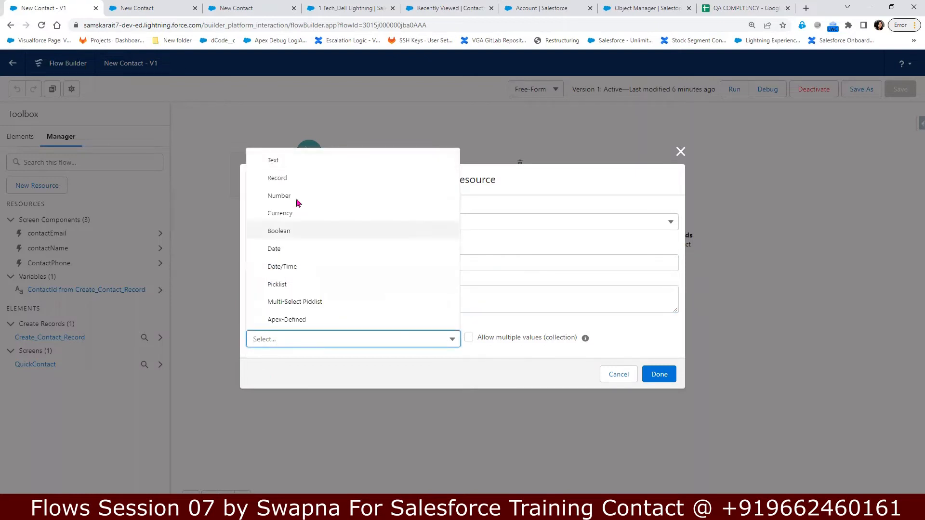
left_click(281, 160)
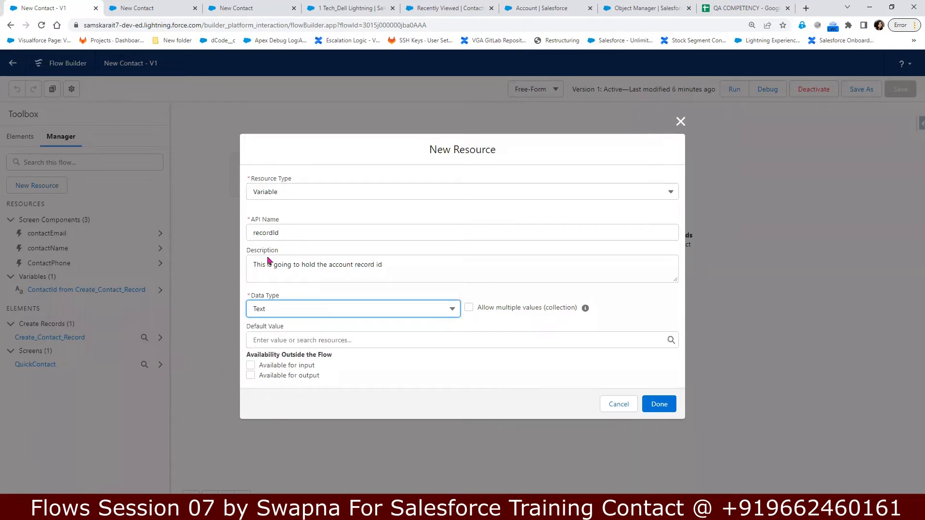
left_click(251, 367)
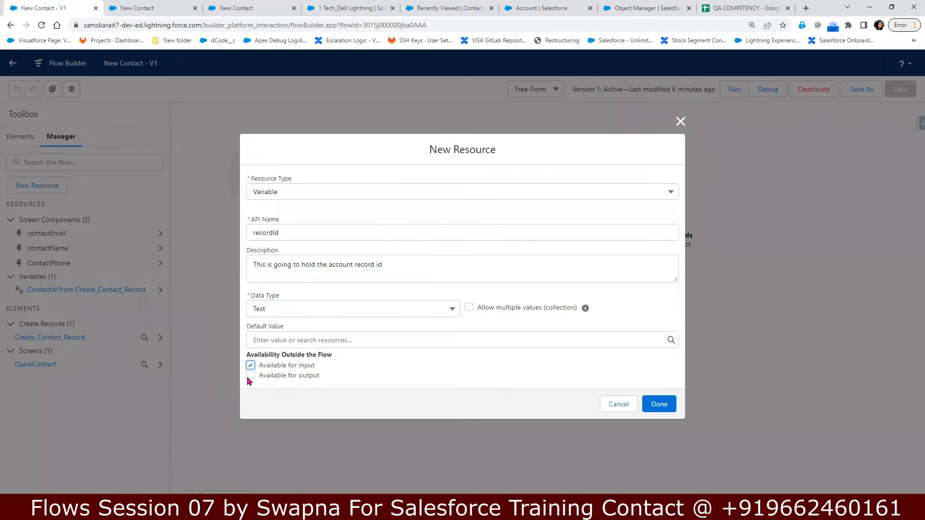
left_click(250, 376)
left_click(660, 405)
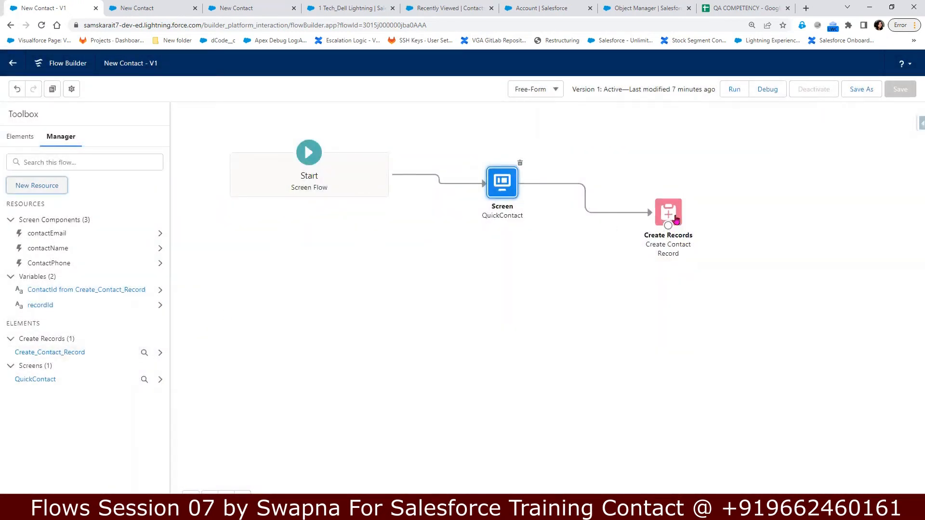
Step: Add an AccountId field to Create Contact Record with the value {!recordId}
left_click(674, 218)
double_click(674, 218)
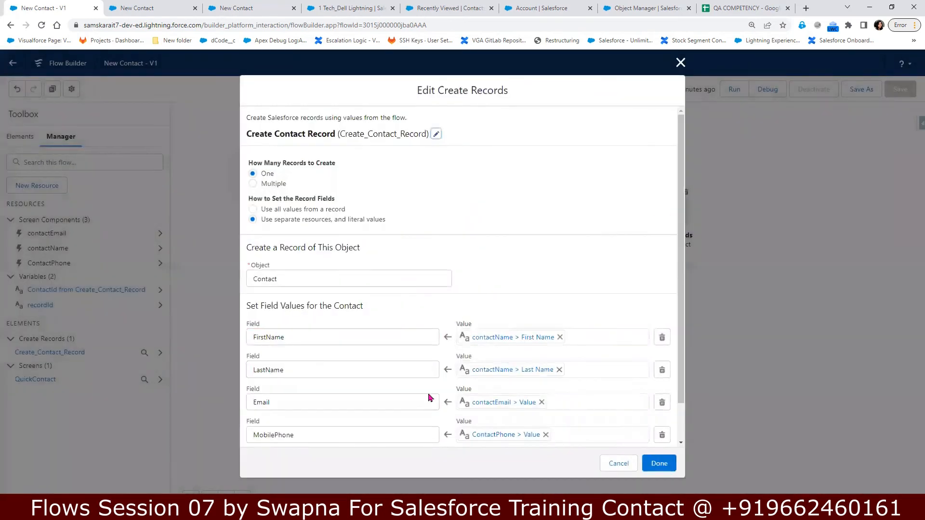
scroll(430, 395, "down", 2)
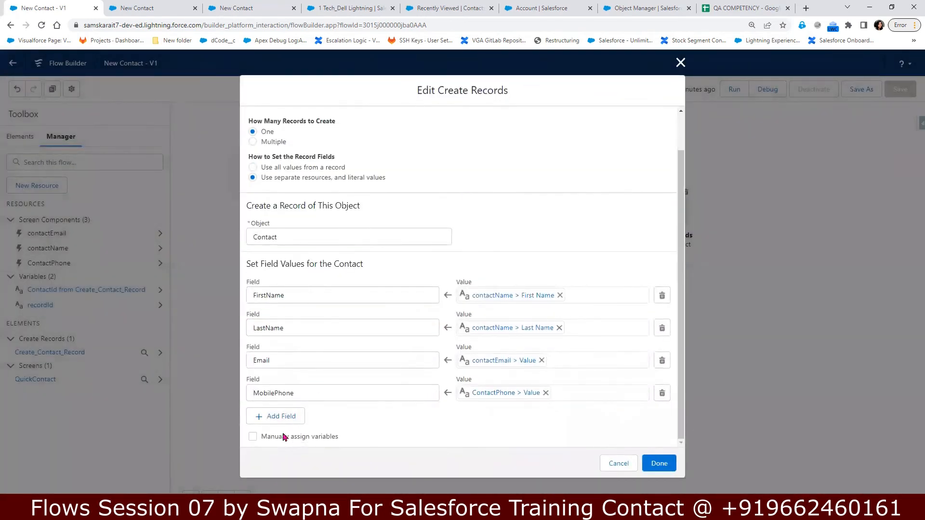
left_click(273, 424)
left_click(281, 423)
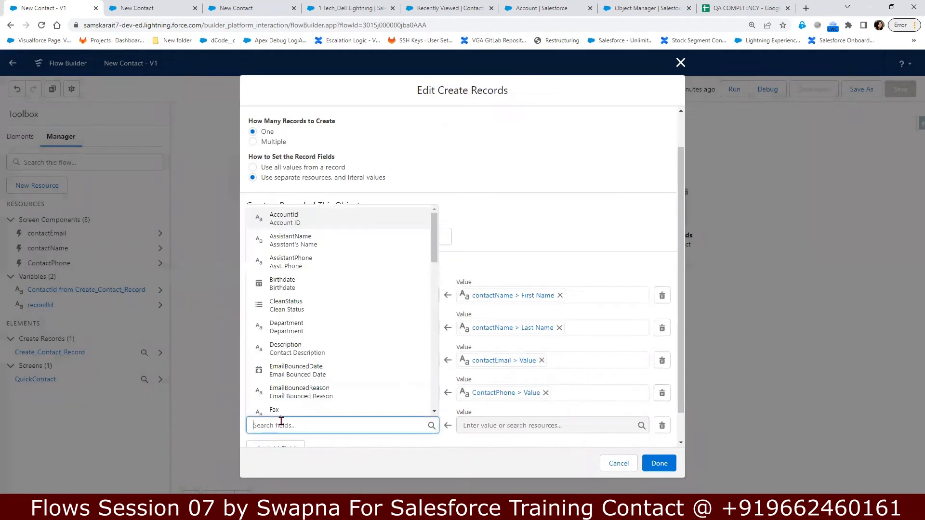
left_click(359, 217)
left_click(499, 425)
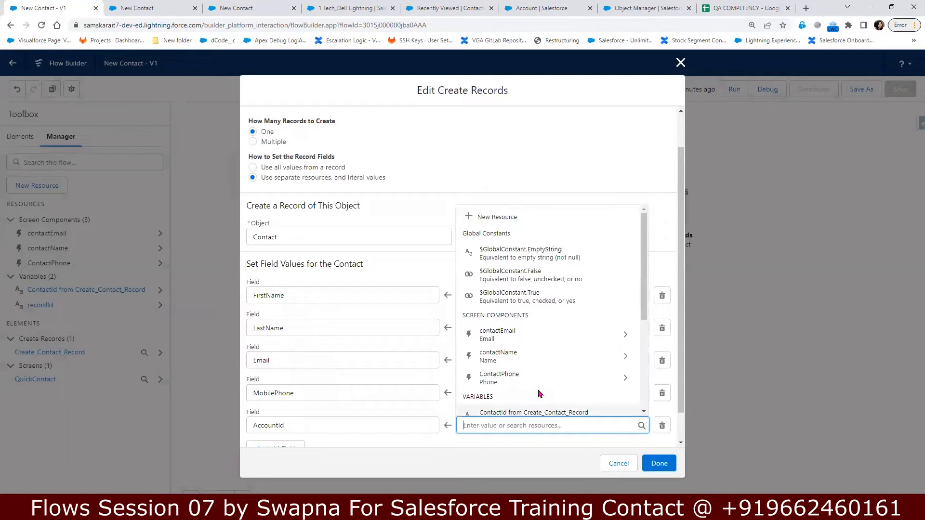
scroll(539, 394, "down", 2)
left_click(537, 408)
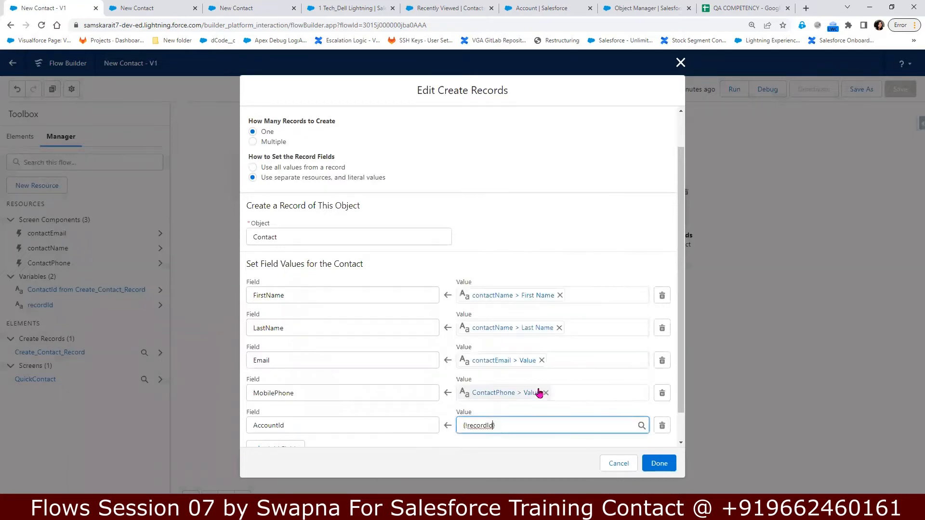
left_click(658, 463)
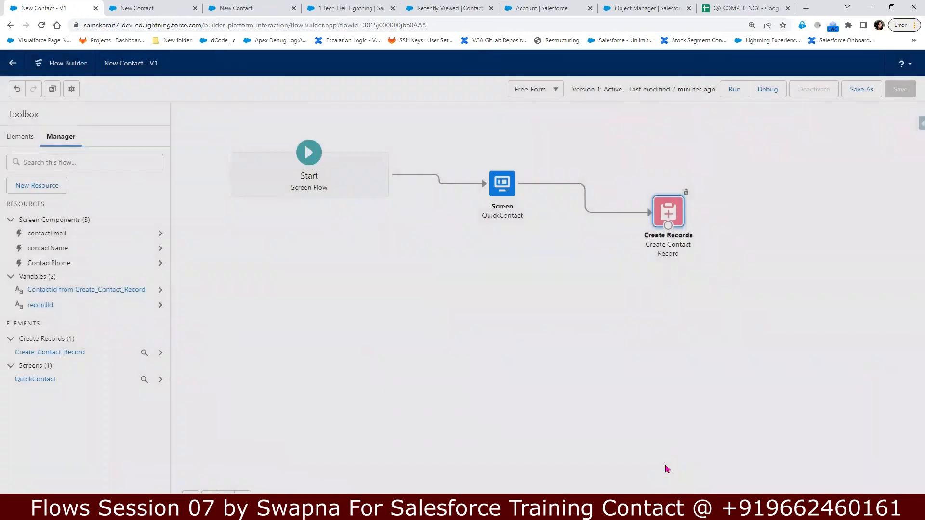
Step: Save the flow as a new activated Version 2 and reload the 1 Tech_Dell Lightning account page
left_click(865, 94)
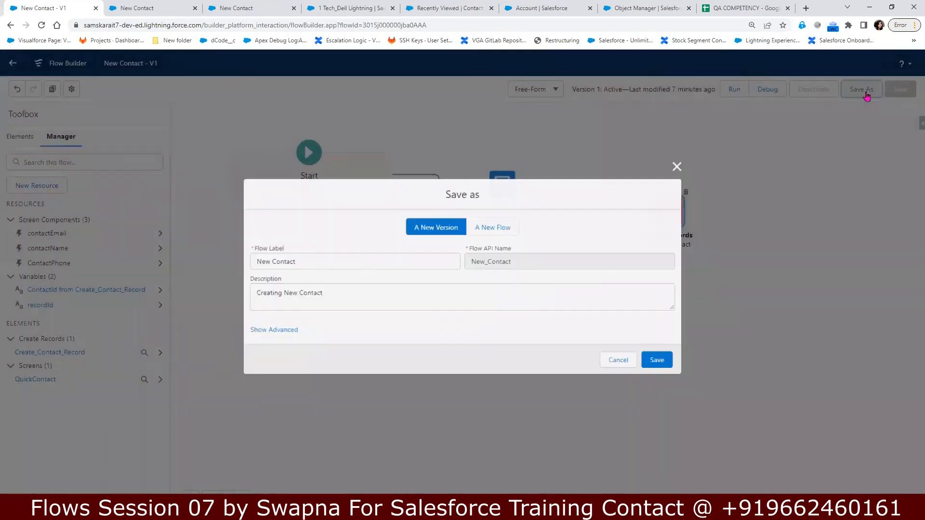
left_click(663, 368)
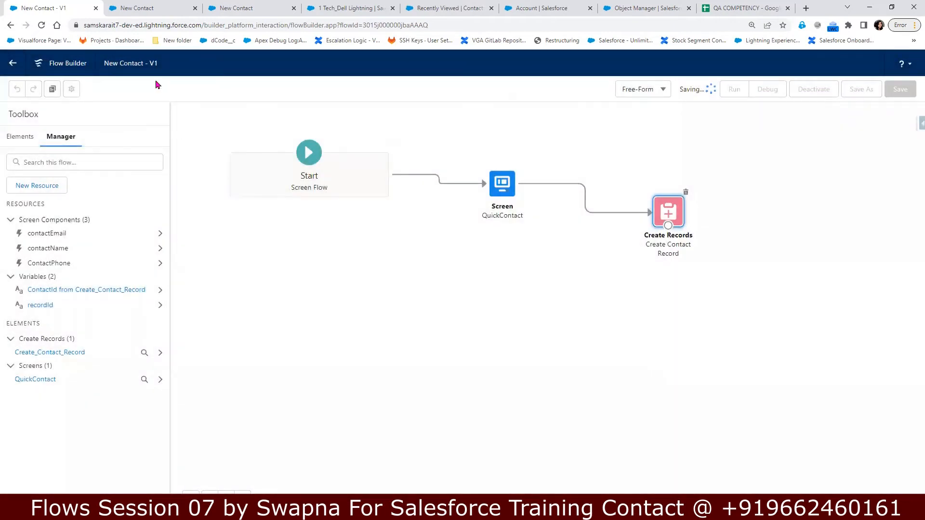
left_click(812, 94)
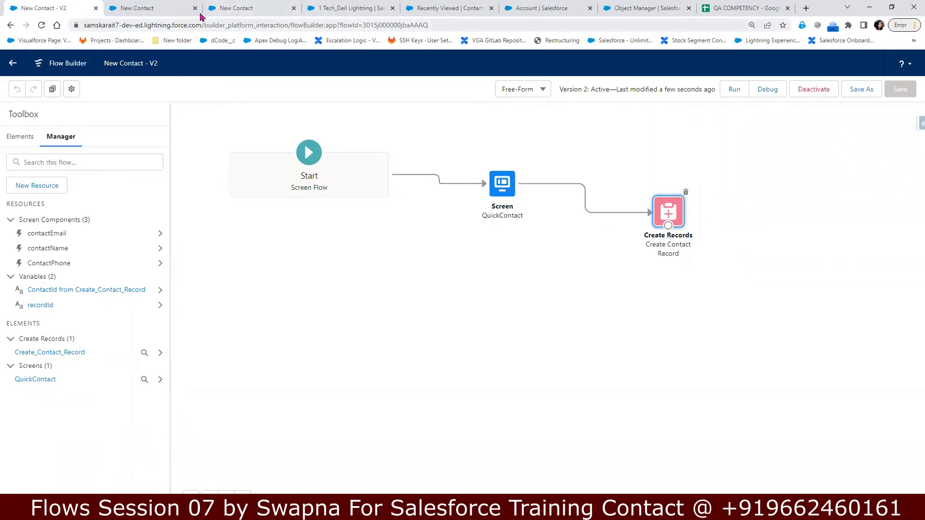
left_click(352, 8)
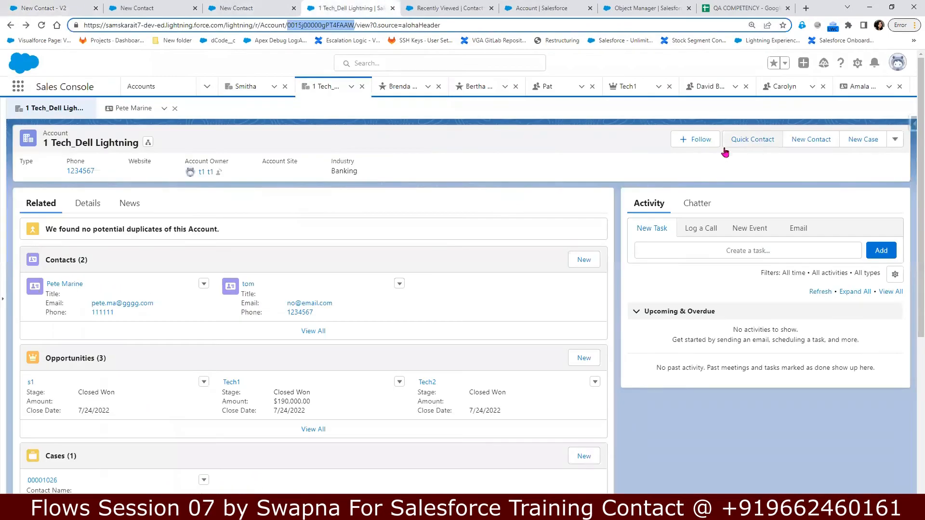
left_click(39, 26)
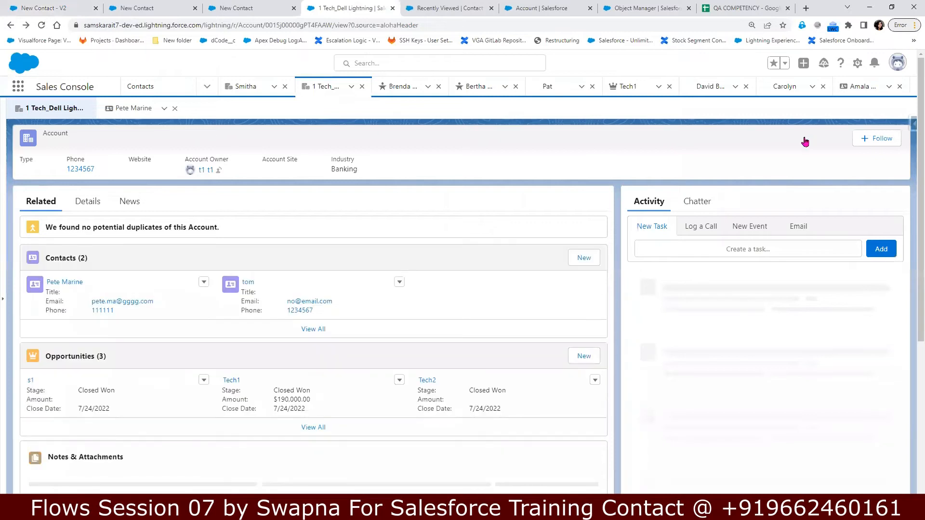
Step: Start a quick contact, appending 12 to the first name and entering a last name
left_click(749, 144)
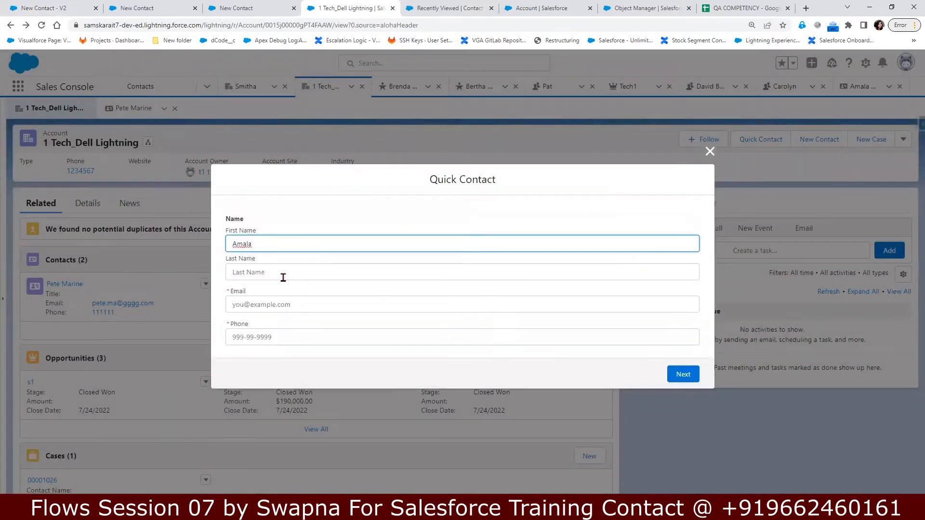
left_click(261, 243)
type("12")
left_click(255, 272)
type("Raj")
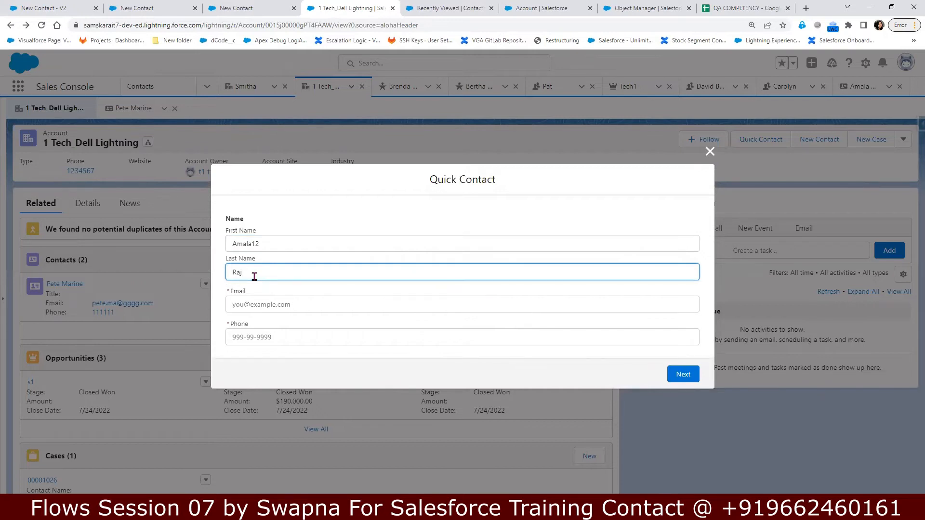
type("u12")
Step: Enter the contact's e-mail and phone number and submit the form
left_click(250, 305)
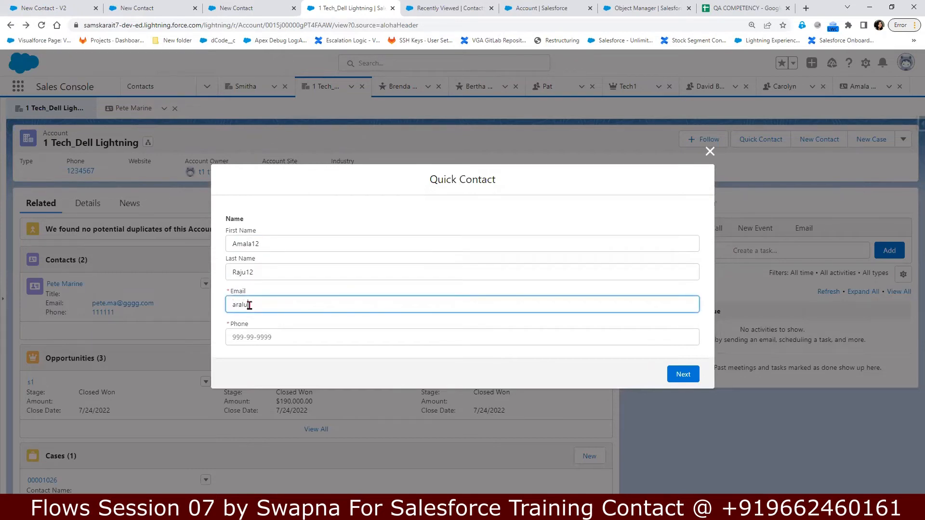
left_click(254, 339)
type("454545454545")
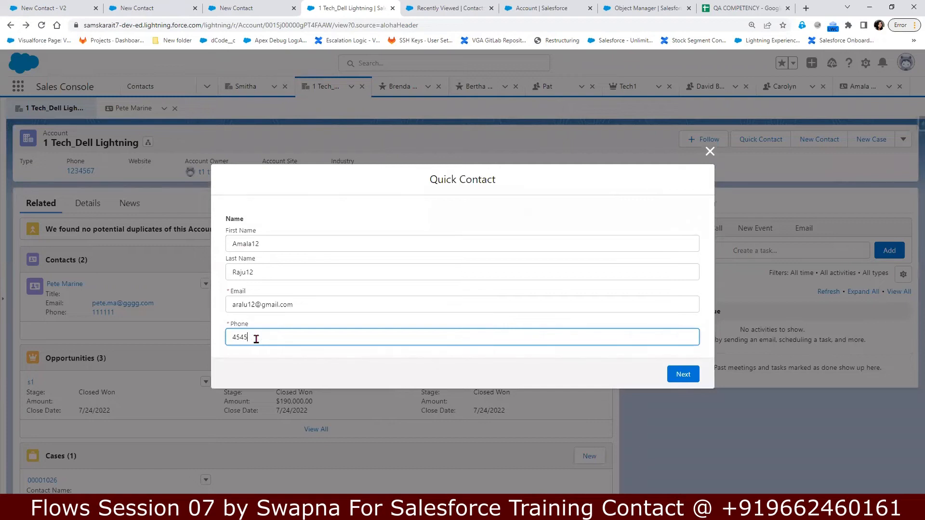
left_click(682, 378)
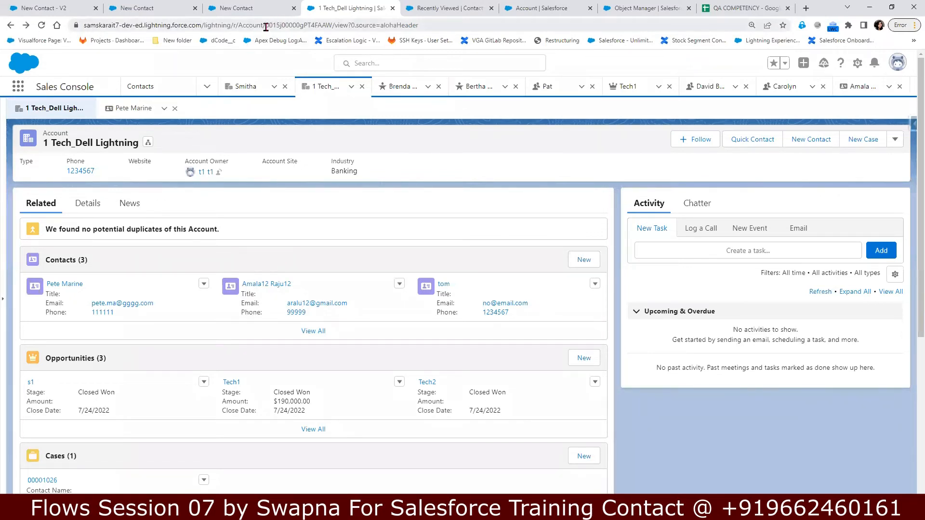
Step: Select the account's record ID in the browser address bar
left_click_drag(268, 25, 333, 26)
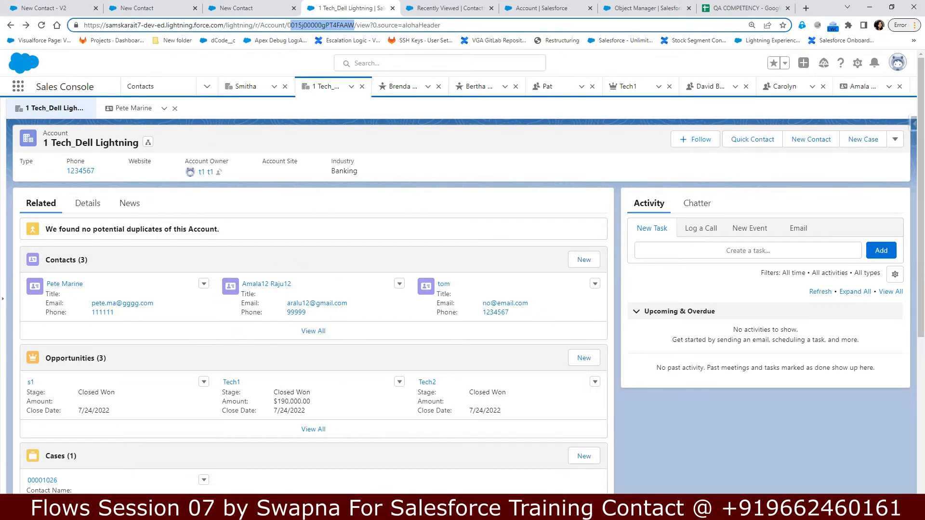
Step: Start another quick contact and clear the prefilled first name, leaving Last Name blank
left_click(756, 141)
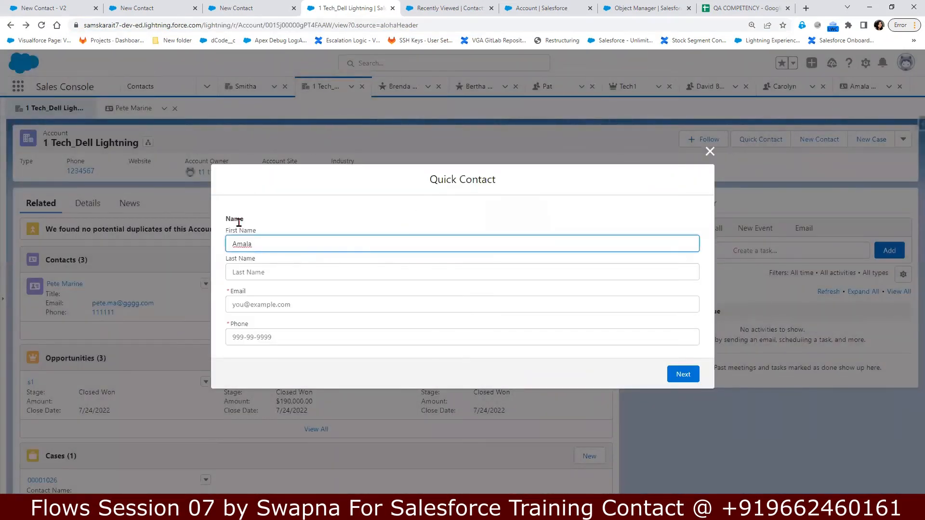
left_click_drag(262, 243, 215, 246)
key("BackSpace")
Step: Enter only the contact's e-mail and phone number and submit the form
left_click(282, 303)
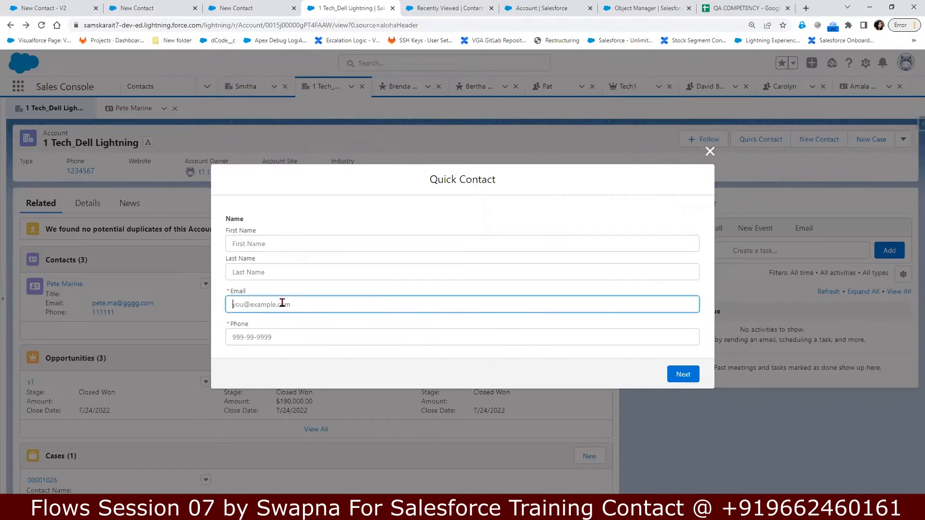
key("alt+Tab")
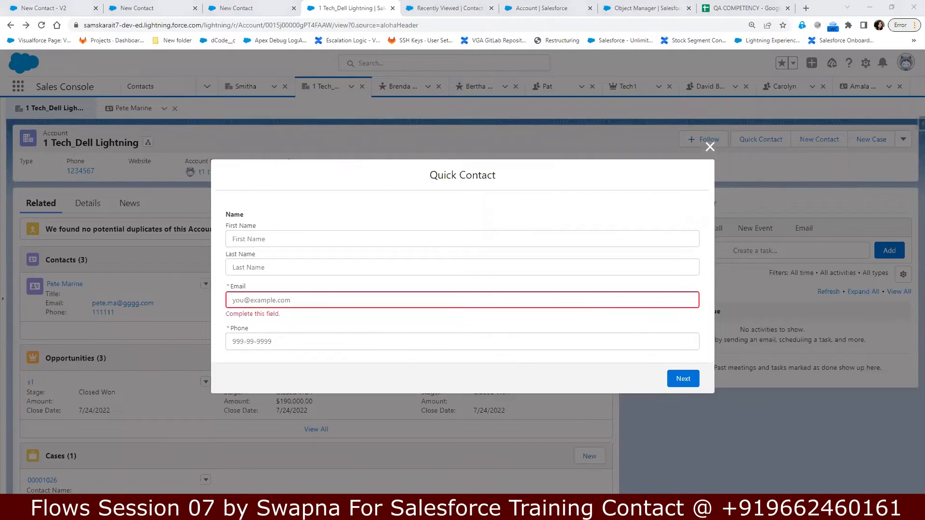
left_click(284, 298)
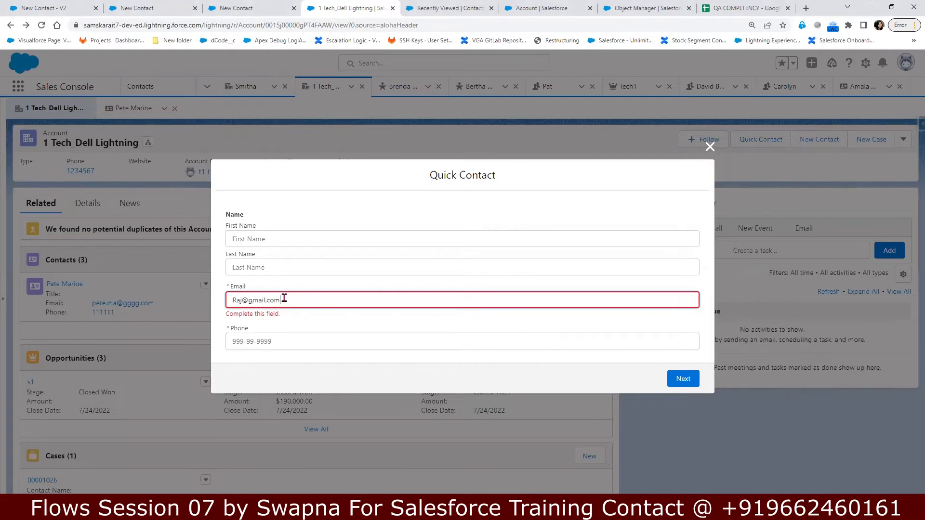
key("Tab")
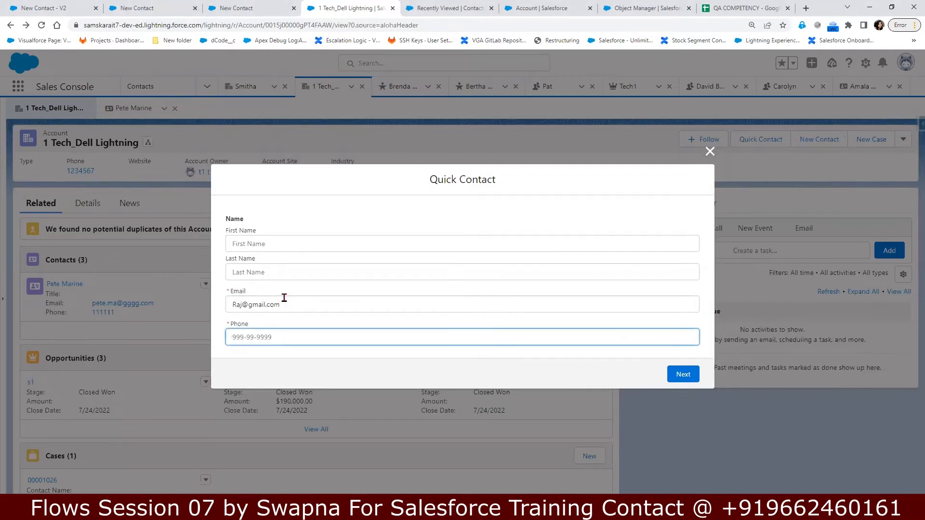
type("87878787878787")
left_click(686, 379)
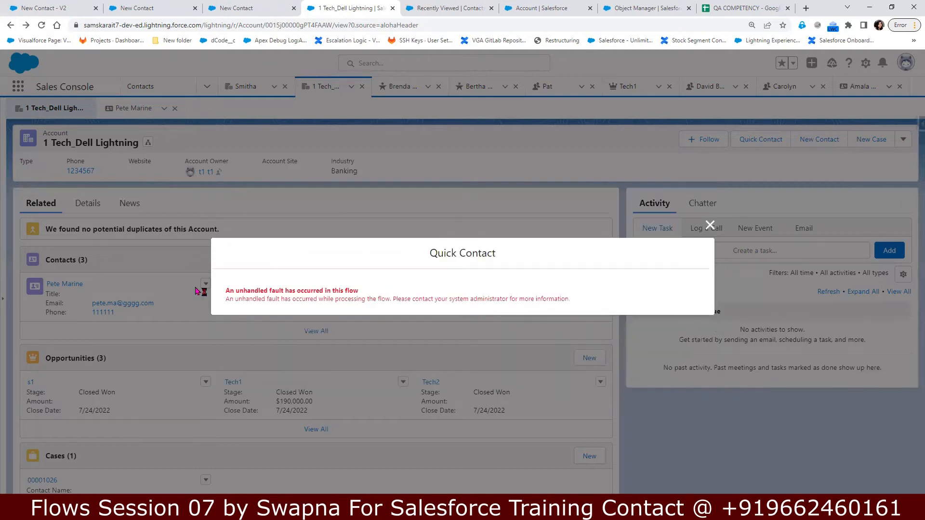
Step: Highlight the 'unhandled fault' error message, then close the Quick Contact dialog
left_click_drag(225, 292, 603, 312)
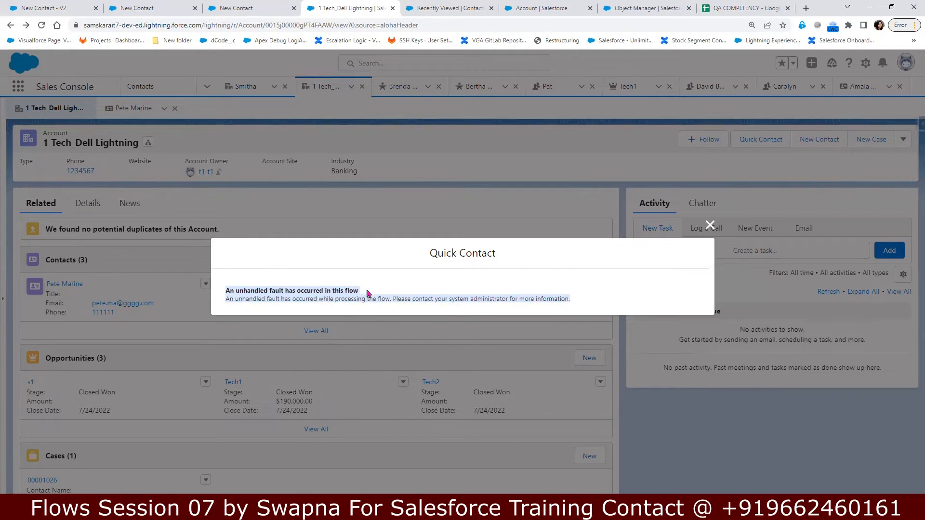
left_click_drag(367, 294, 213, 294)
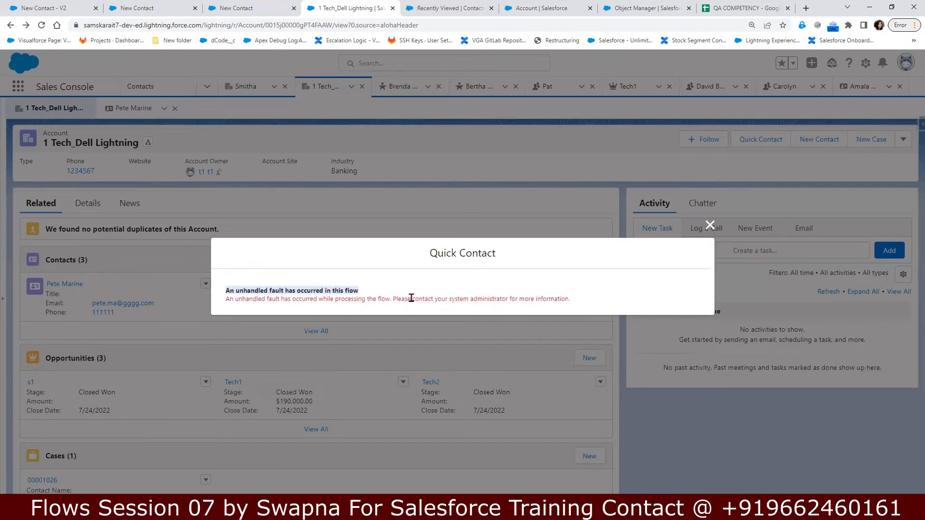
left_click_drag(580, 307, 226, 294)
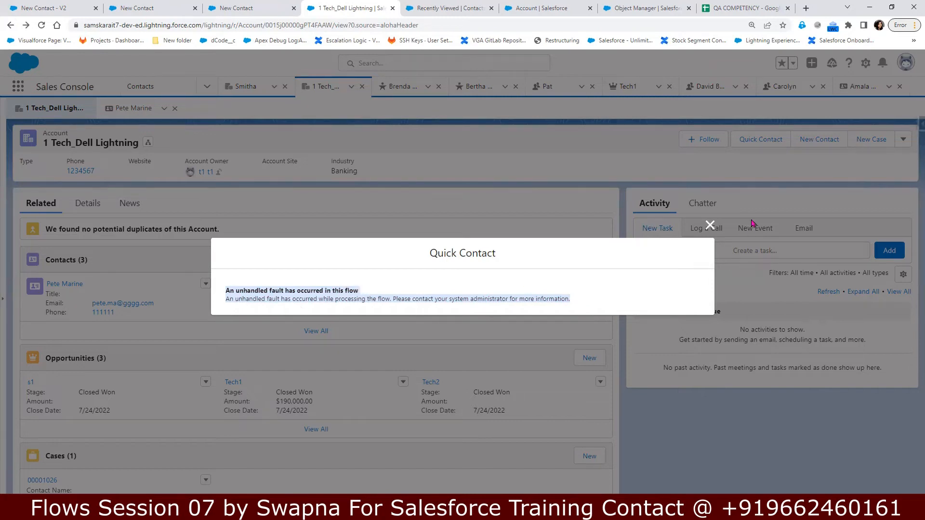
left_click(710, 226)
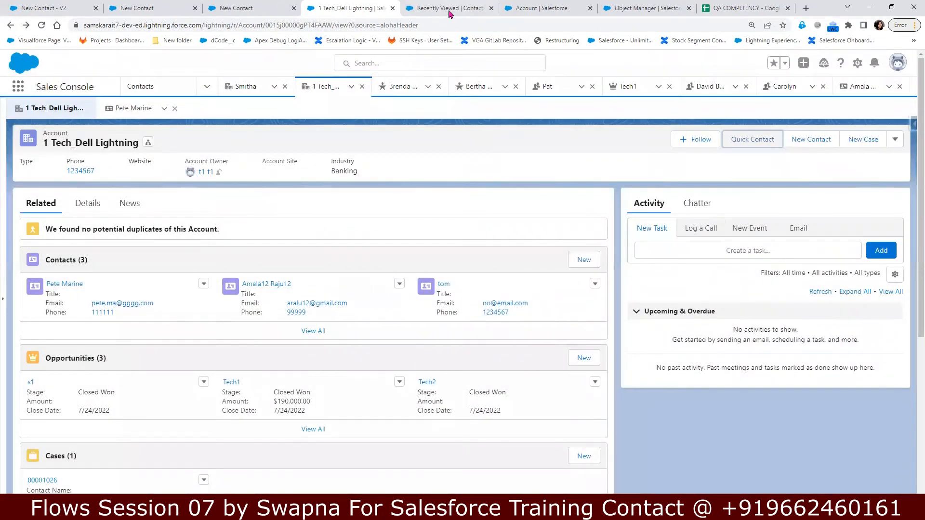
Step: Snip the New Contact - V2 flow's Start, Screen and Create Records diagram
left_click(75, 10)
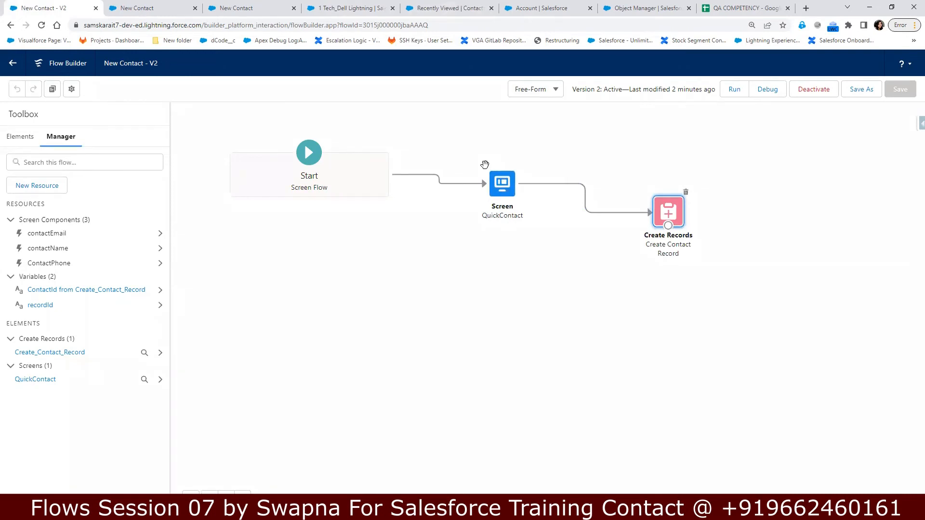
left_click(347, 510)
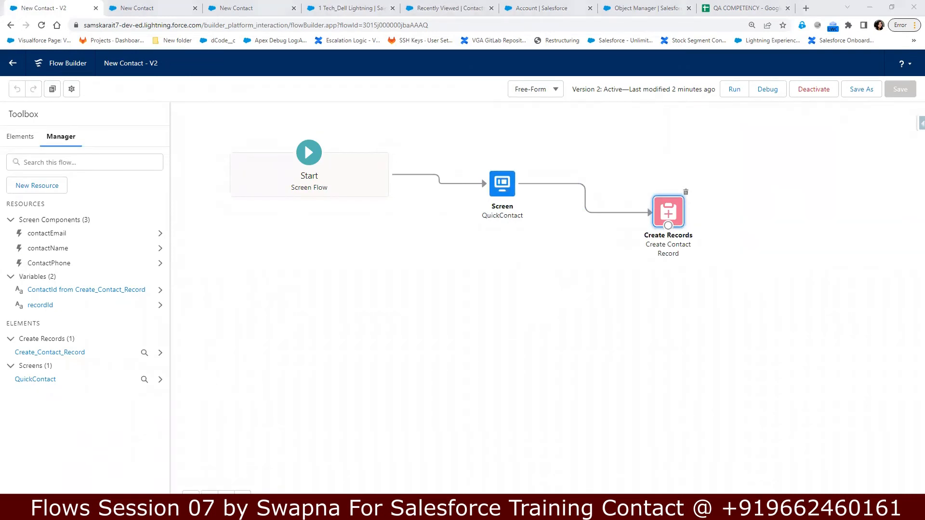
left_click(107, 37)
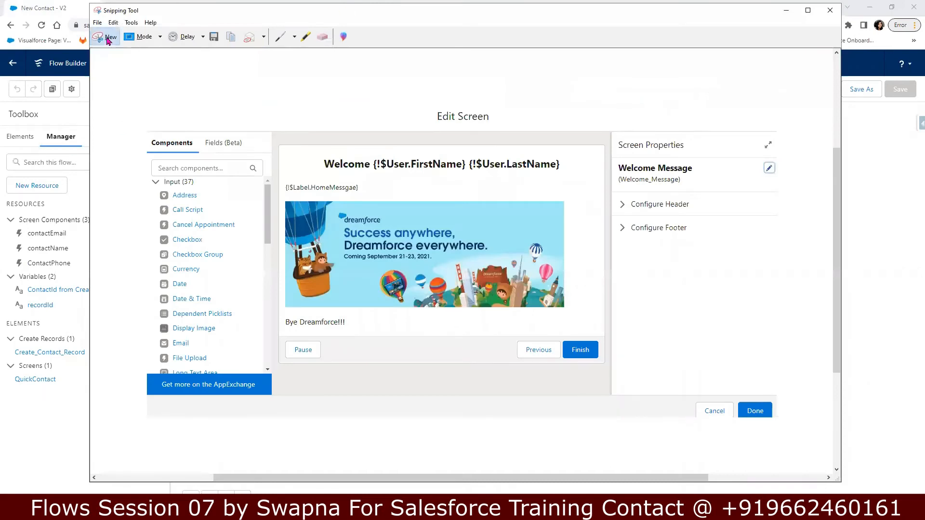
left_click_drag(201, 114, 728, 287)
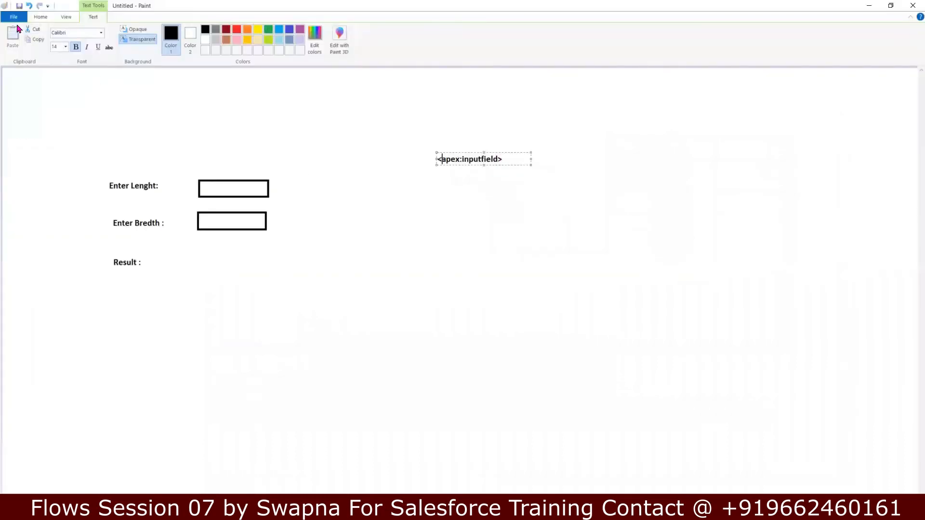
Step: Start a new blank Paint picture, discarding the old sketch without saving
left_click(14, 17)
left_click(37, 35)
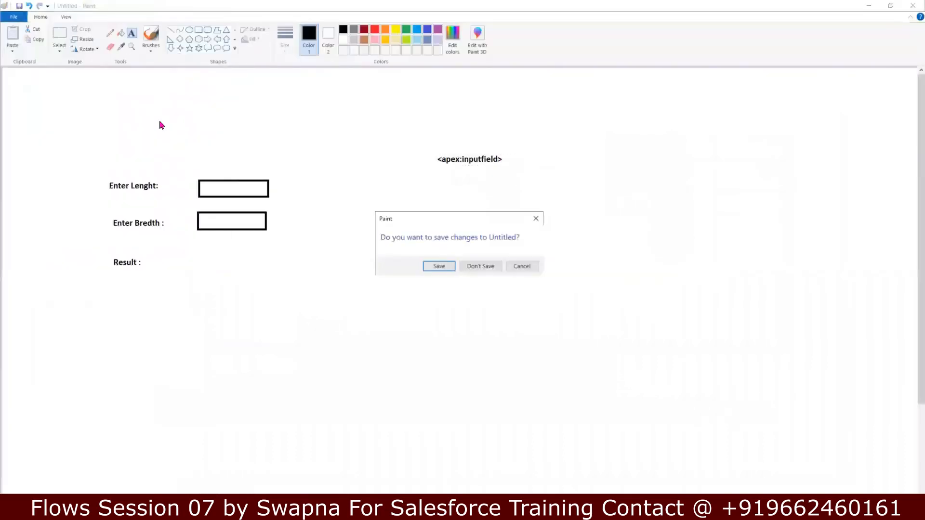
left_click(484, 265)
left_click(484, 266)
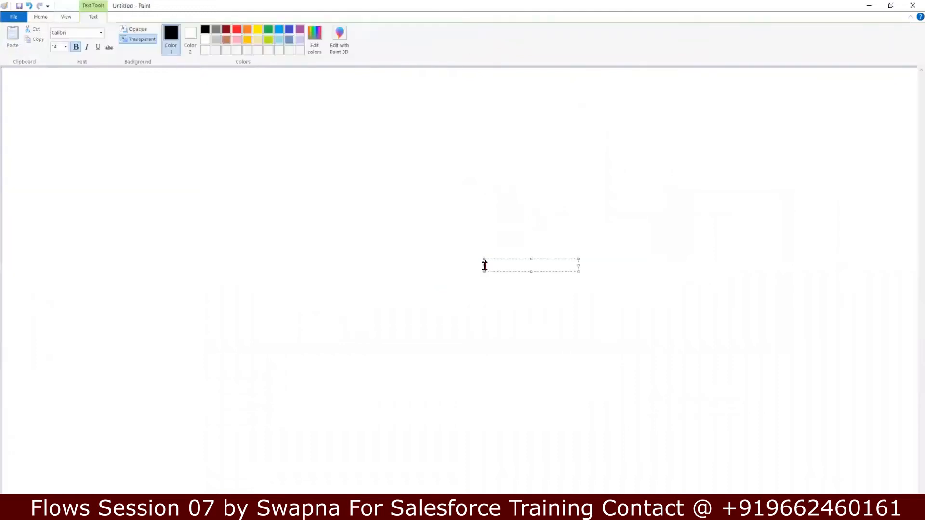
left_click(459, 207)
Step: Paste the captured flow diagram and move it to the right
key("ctrl+v")
left_click_drag(359, 139, 551, 164)
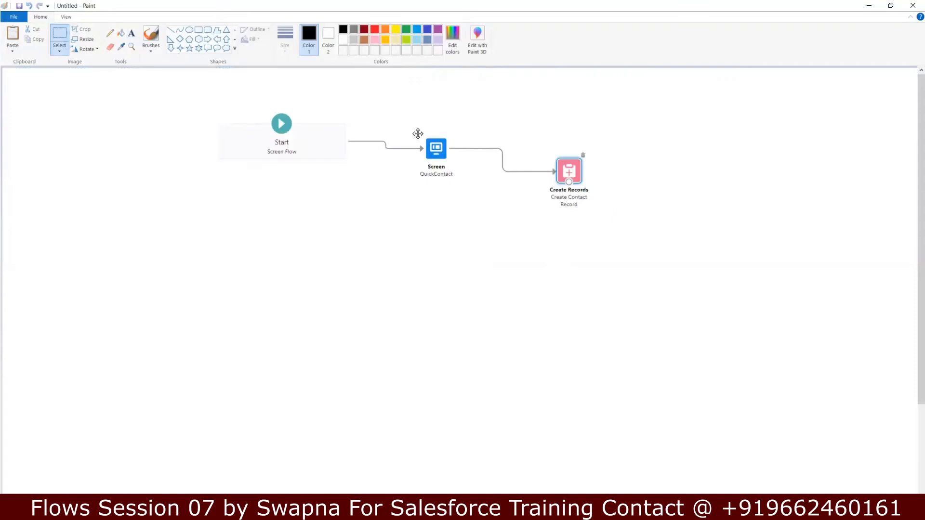
left_click(399, 282)
Step: Draw a diamond shape below the Screen node of the diagram
left_click(180, 39)
left_click_drag(432, 208, 501, 288)
left_click_drag(454, 246, 441, 241)
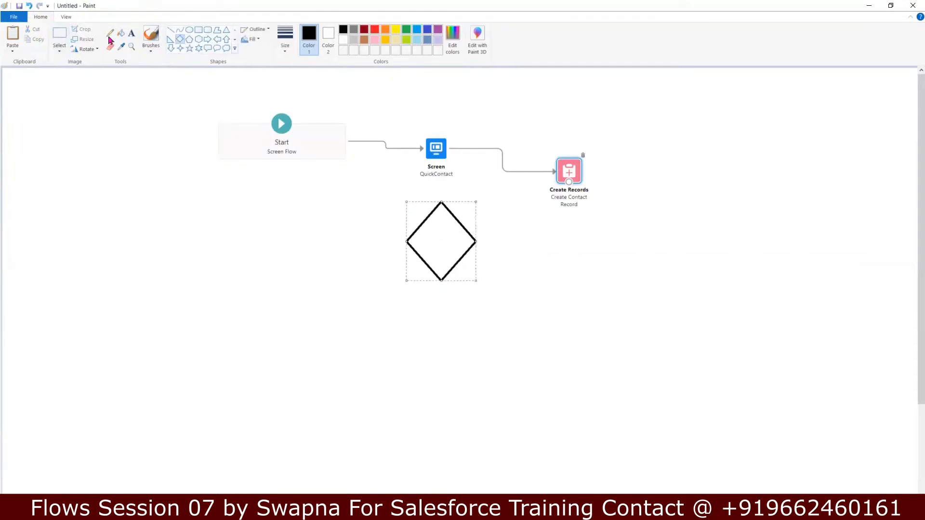
Step: Label the diamond with the null check text 'Last Name== nul'
left_click(132, 32)
left_click(420, 237)
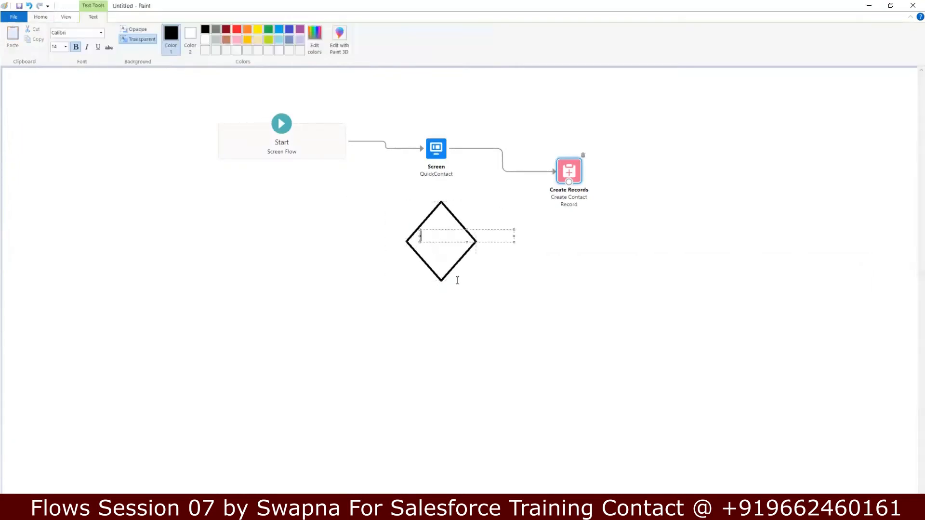
type("Last Name!")
key("BackSpace")
type("== nu")
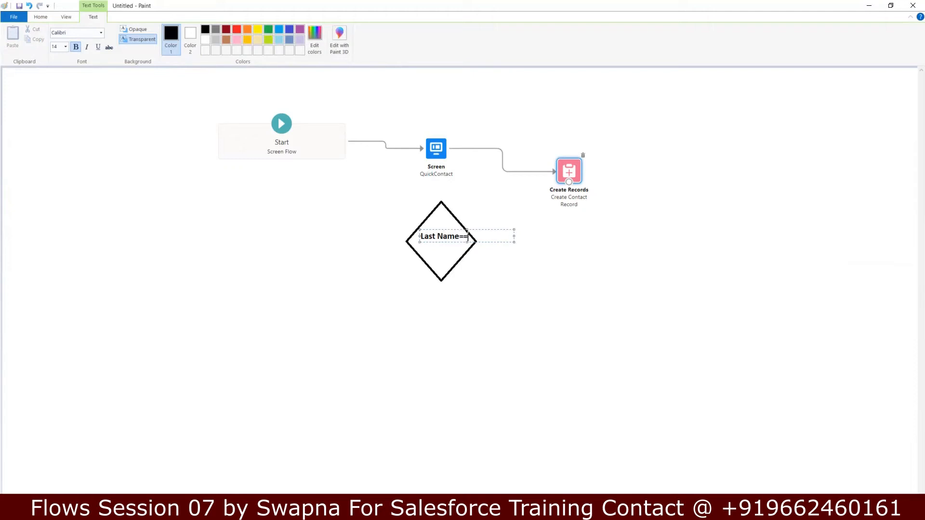
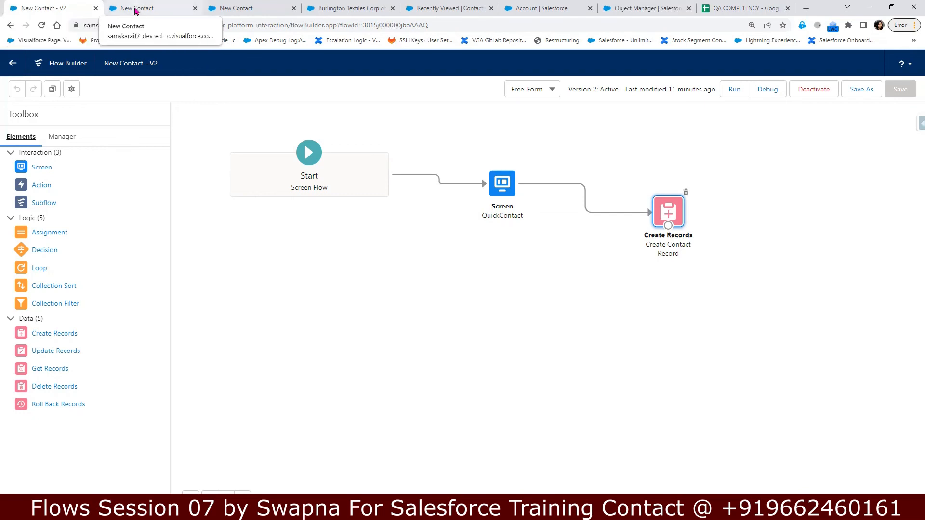
Step: Review the finished debug run, then launch Quick Contact on the Burlington Textiles account
left_click(176, 9)
left_click(216, 10)
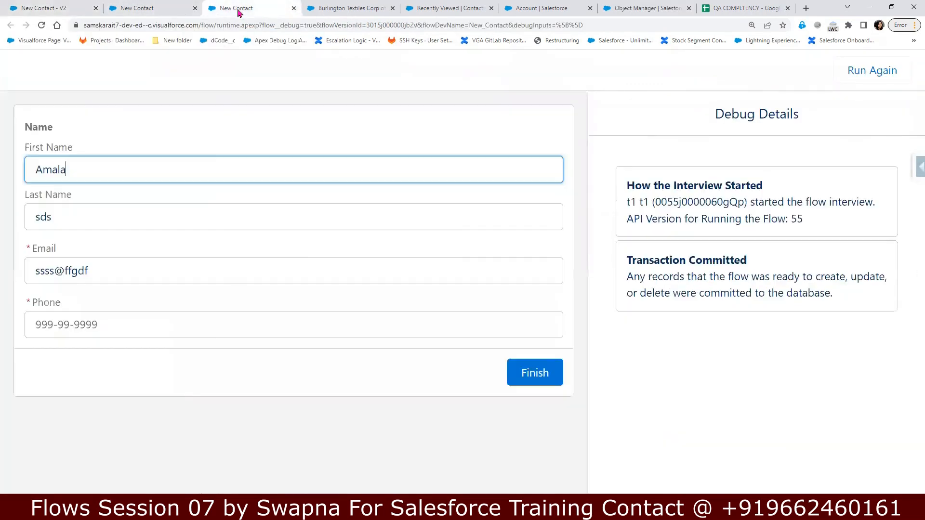
left_click(195, 8)
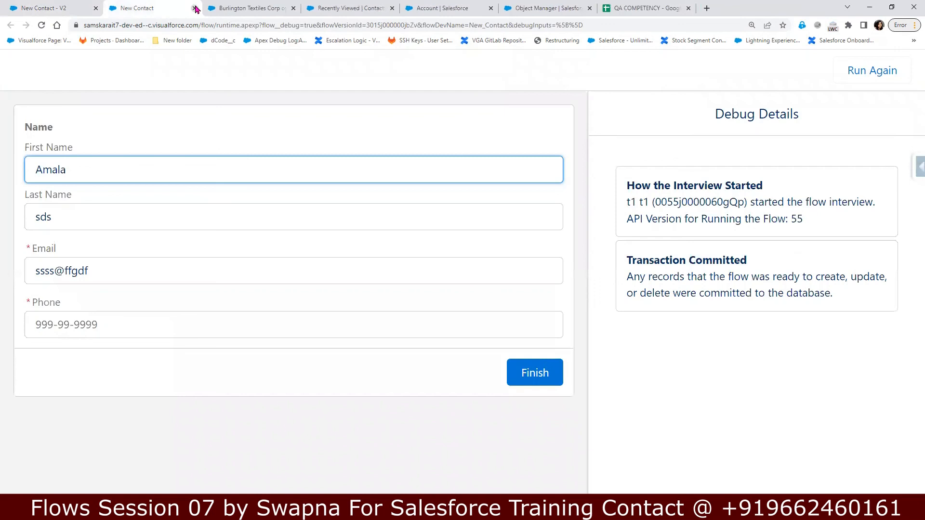
left_click(51, 10)
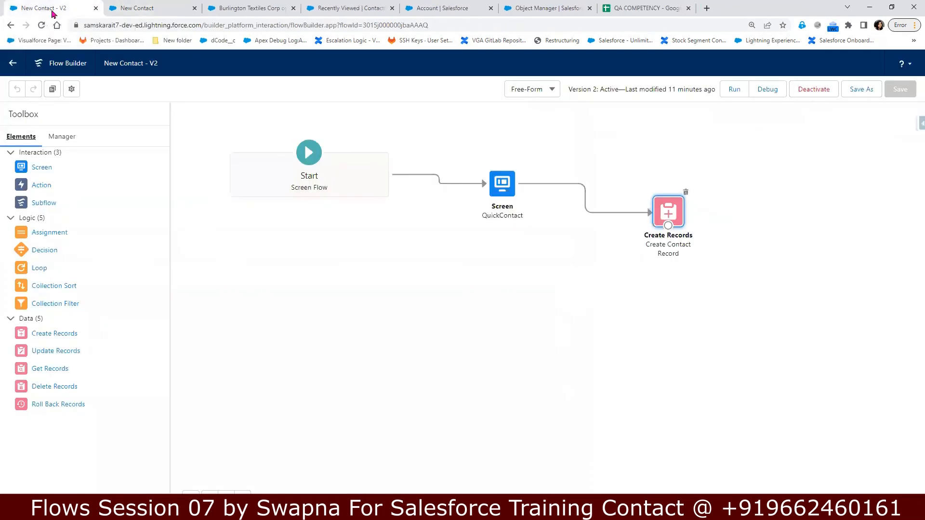
left_click(163, 11)
left_click(246, 8)
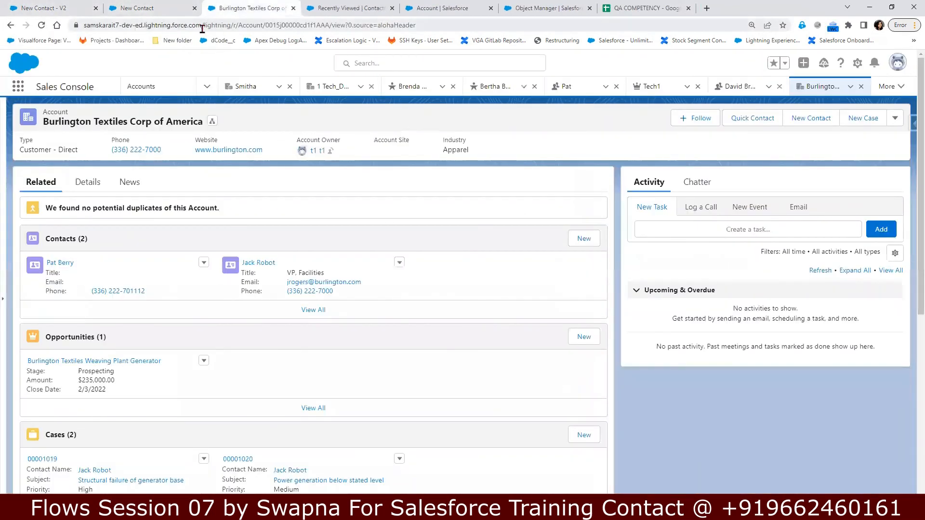
left_click(755, 123)
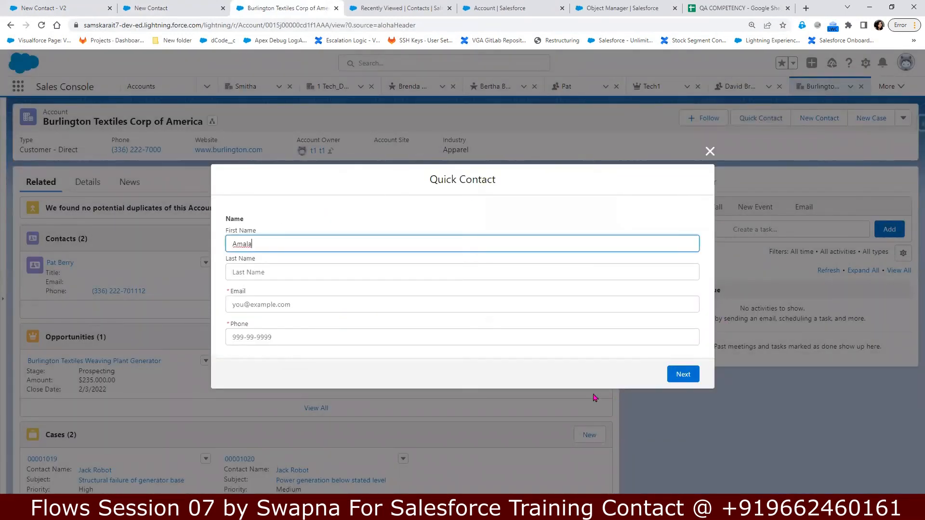
Step: Rerun the New Contact flow in Debug mode from Flow Builder
left_click(63, 7)
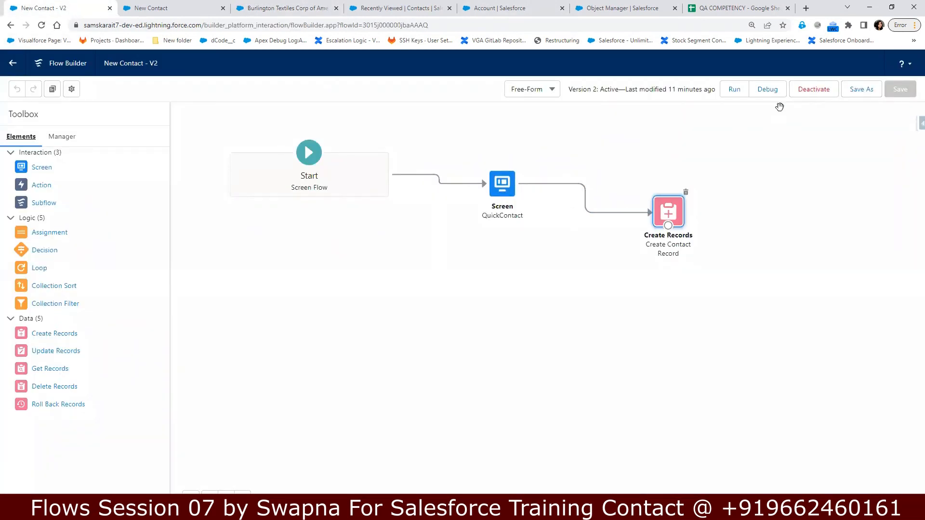
left_click(769, 89)
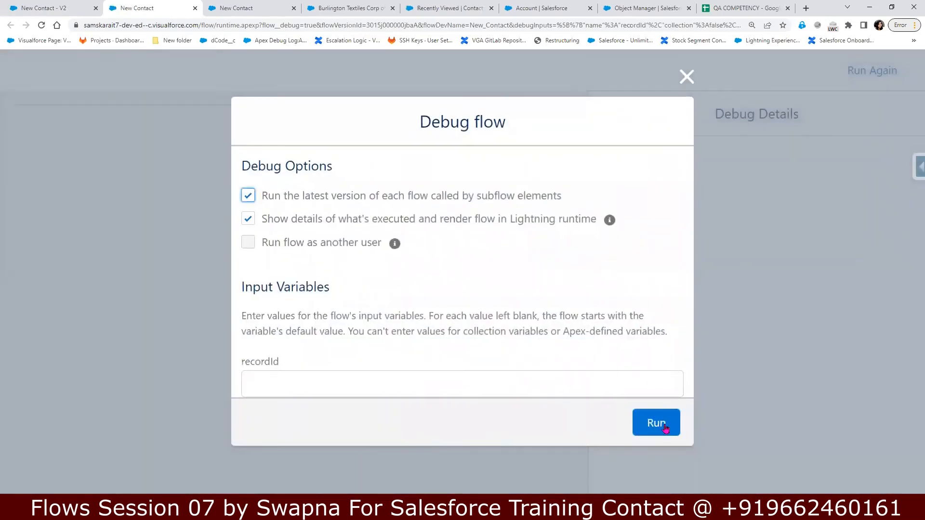
left_click(663, 425)
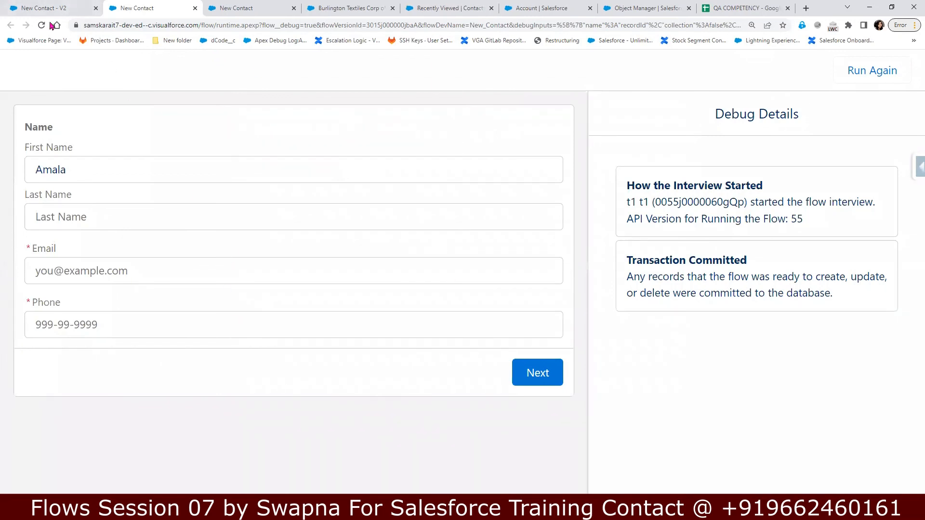
left_click(52, 7)
left_click(269, 8)
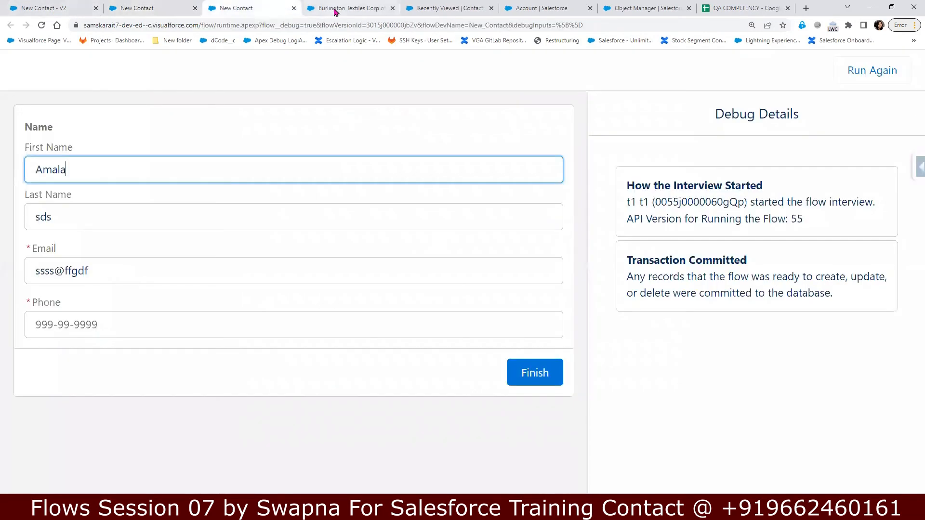
Step: Close the account's Quick Contact dialog unsubmitted and show Recently Viewed Contacts
left_click(335, 10)
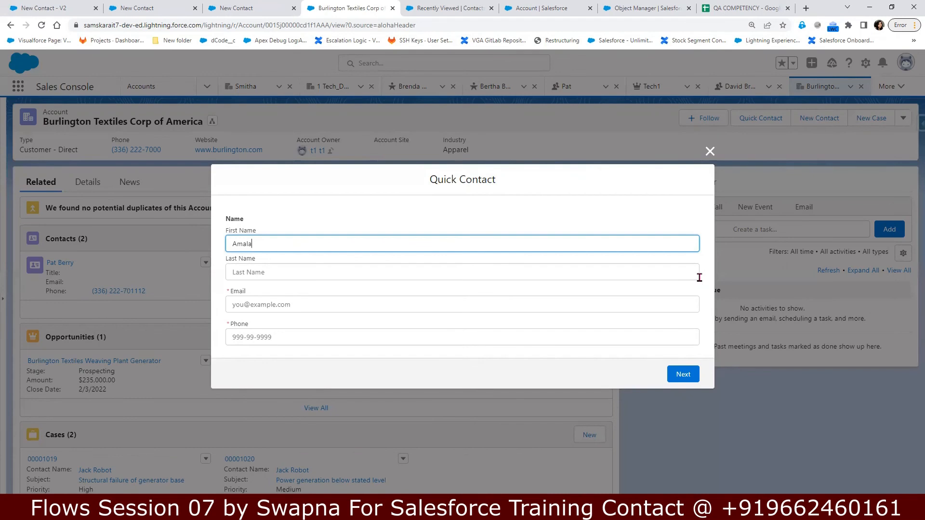
left_click(709, 151)
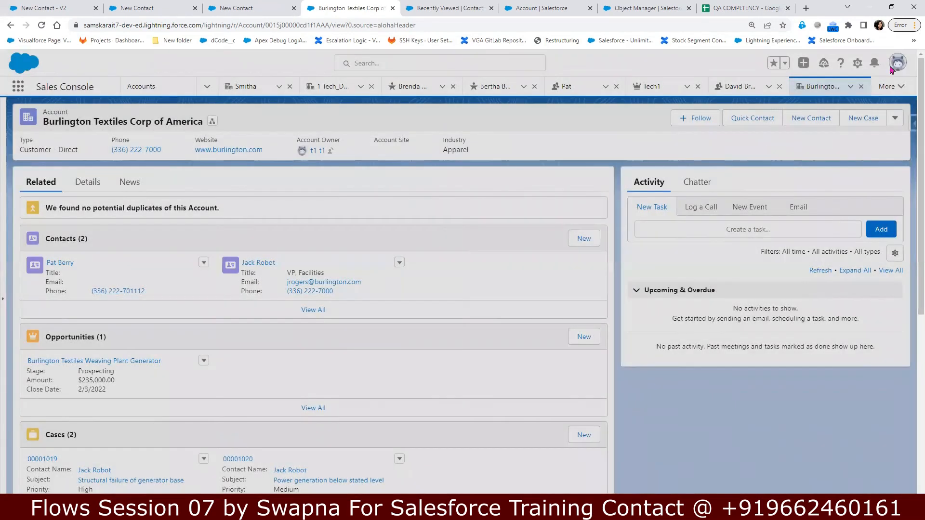
left_click(441, 10)
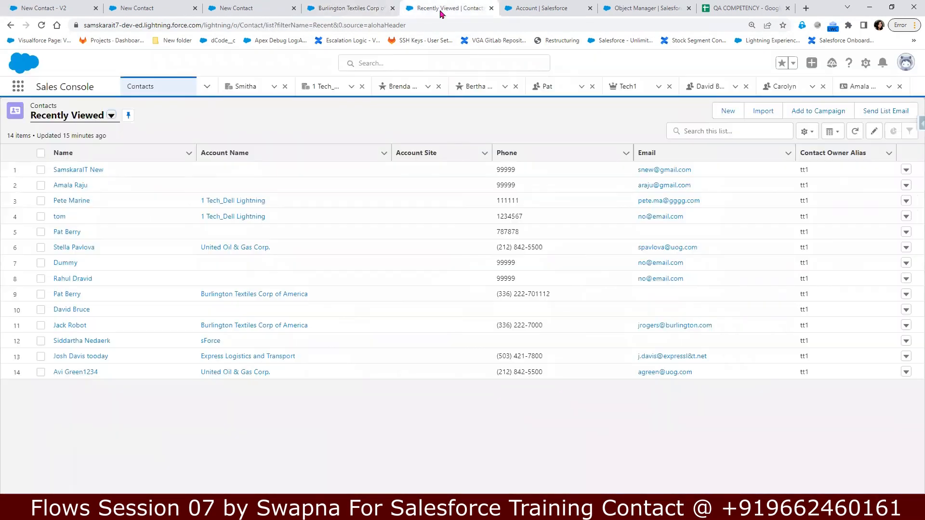
Step: Start a new Account action of type Flow under Buttons, Links, and Actions
left_click(544, 13)
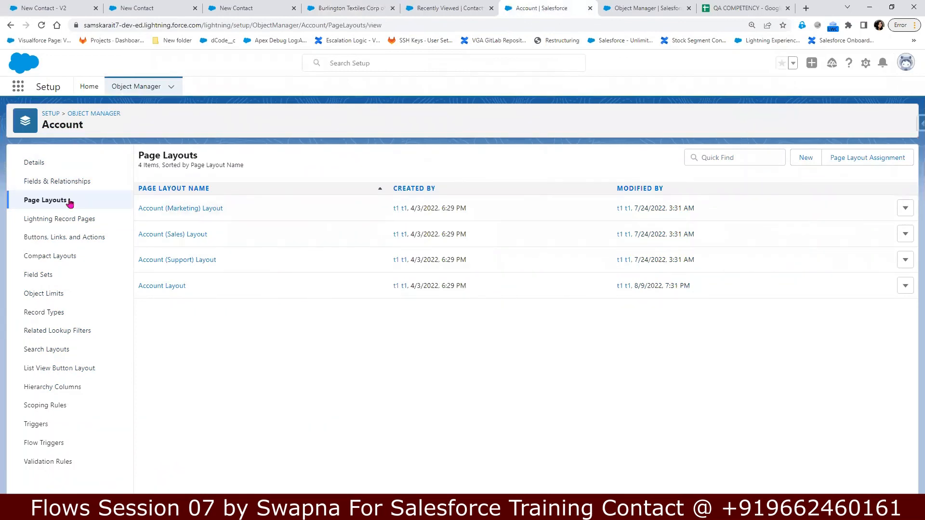
left_click(53, 240)
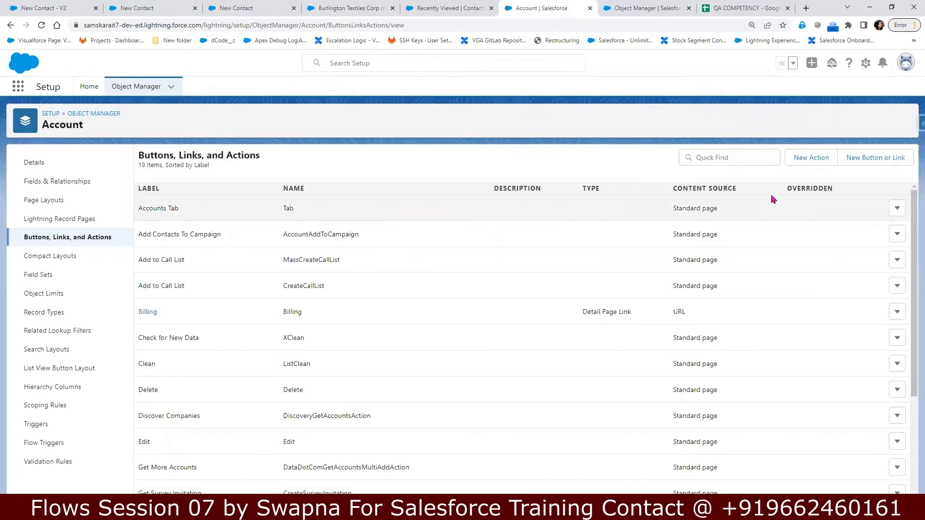
left_click(811, 157)
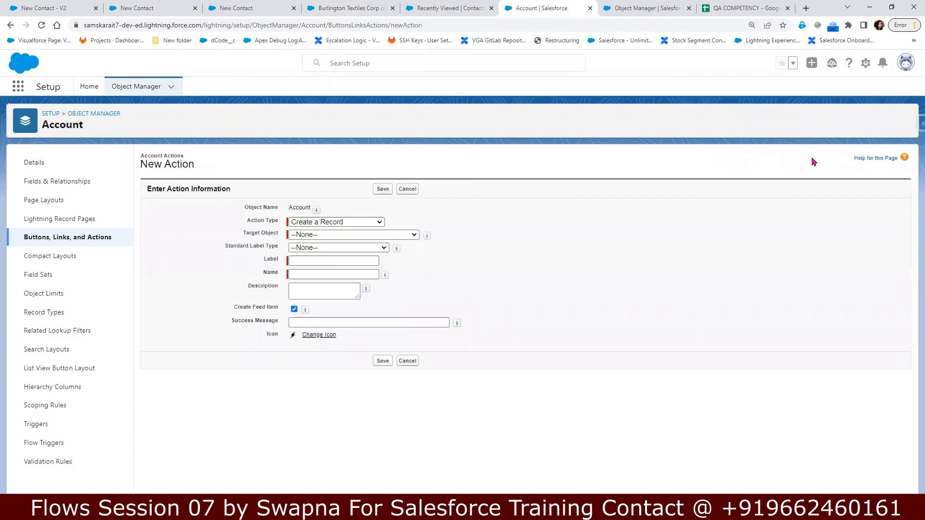
left_click_drag(247, 223, 280, 225)
left_click(295, 225)
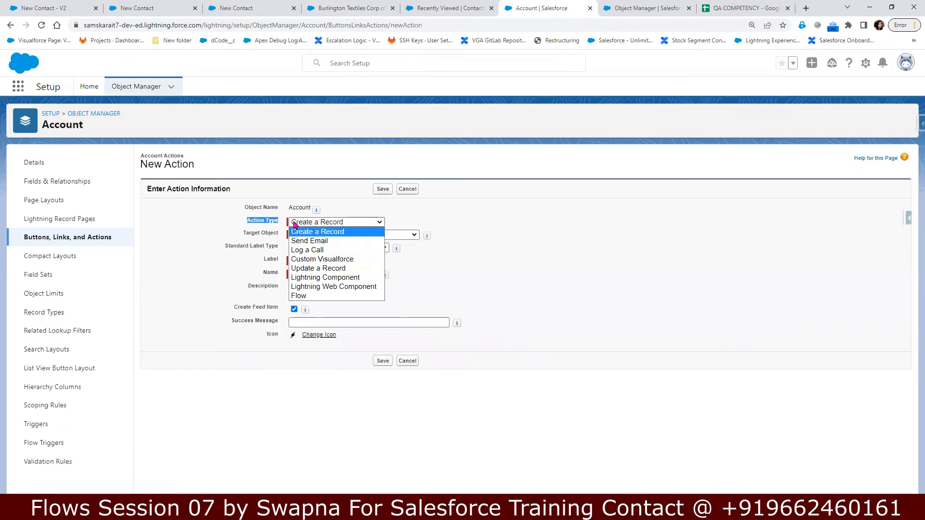
left_click(308, 297)
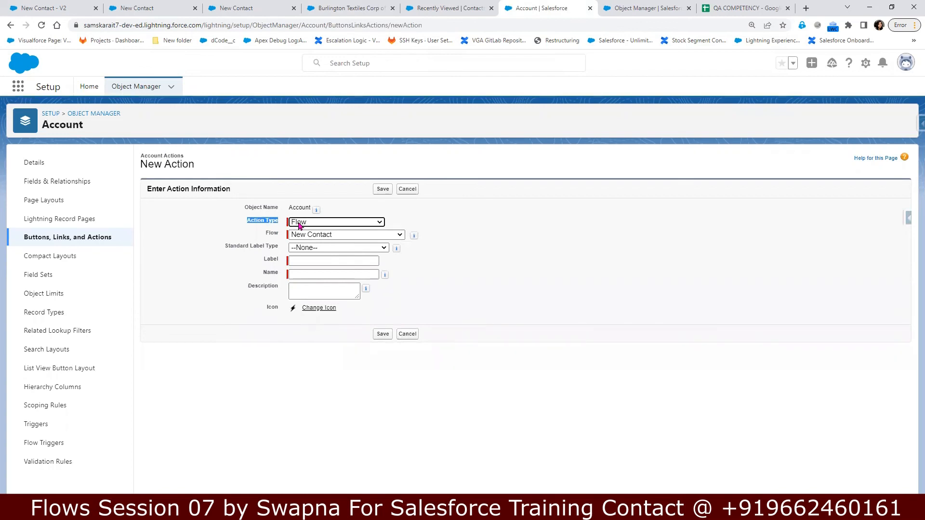
Step: Choose the New Contact flow, label the action newc, and save it
left_click(324, 236)
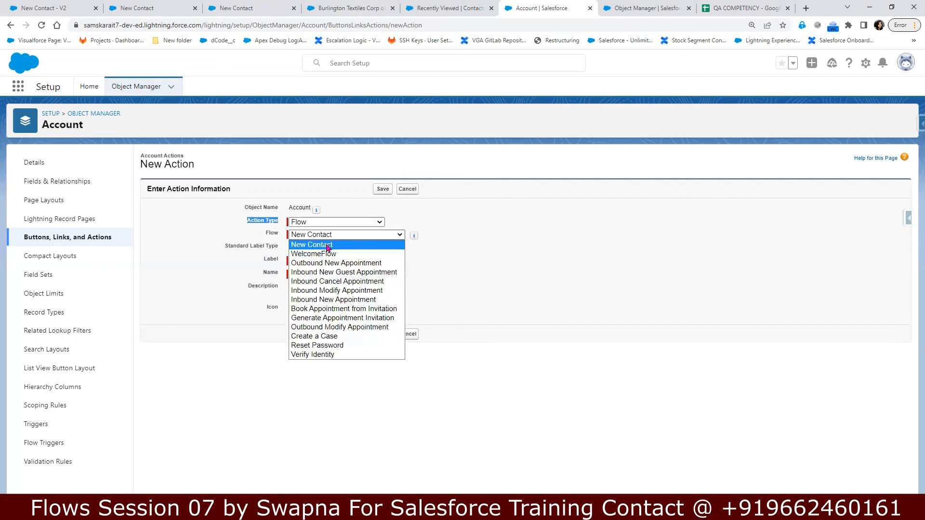
left_click(327, 245)
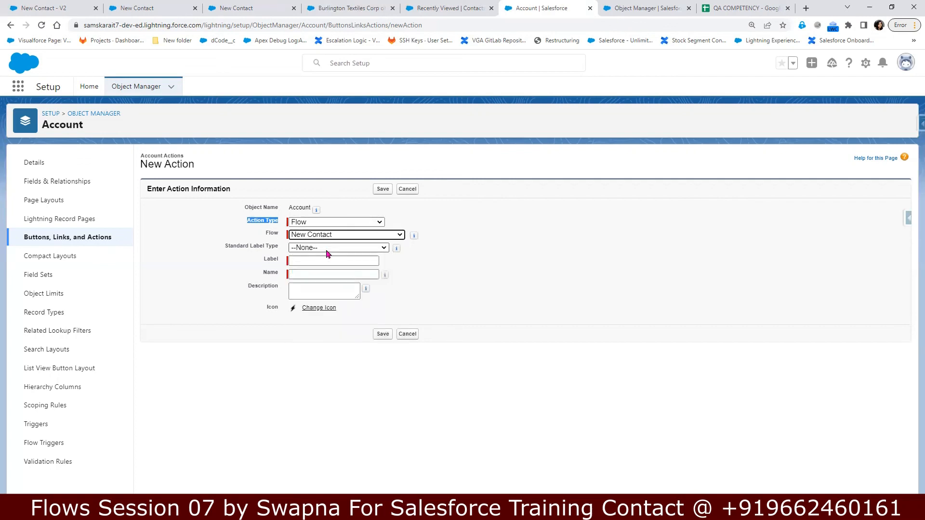
left_click(327, 260)
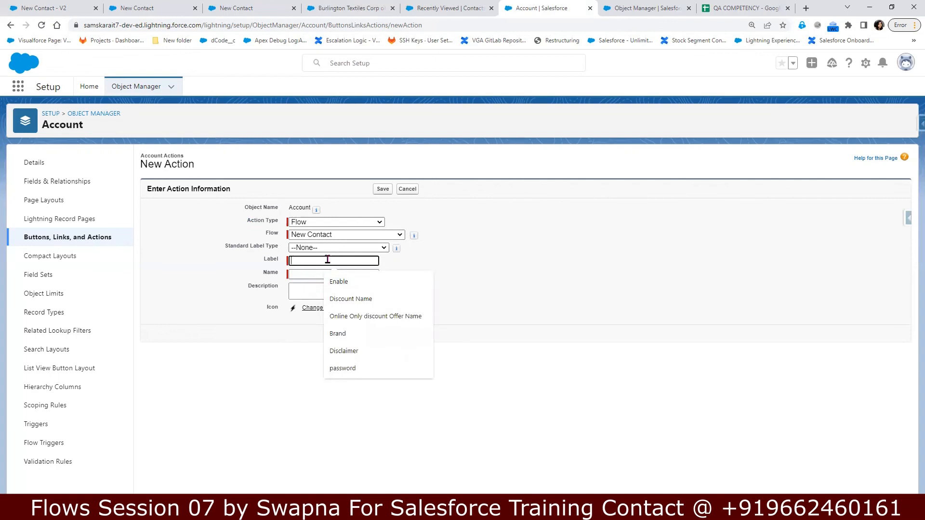
type("n")
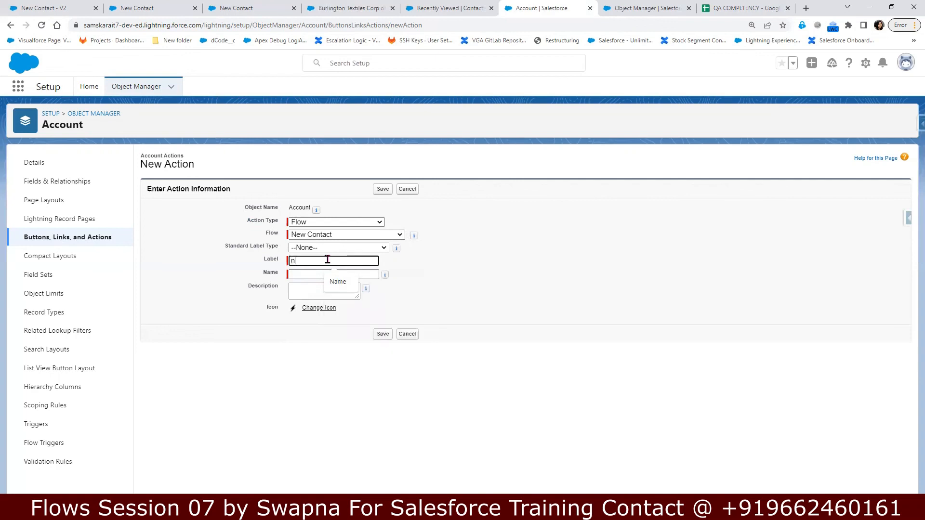
type("ewc")
left_click(320, 275)
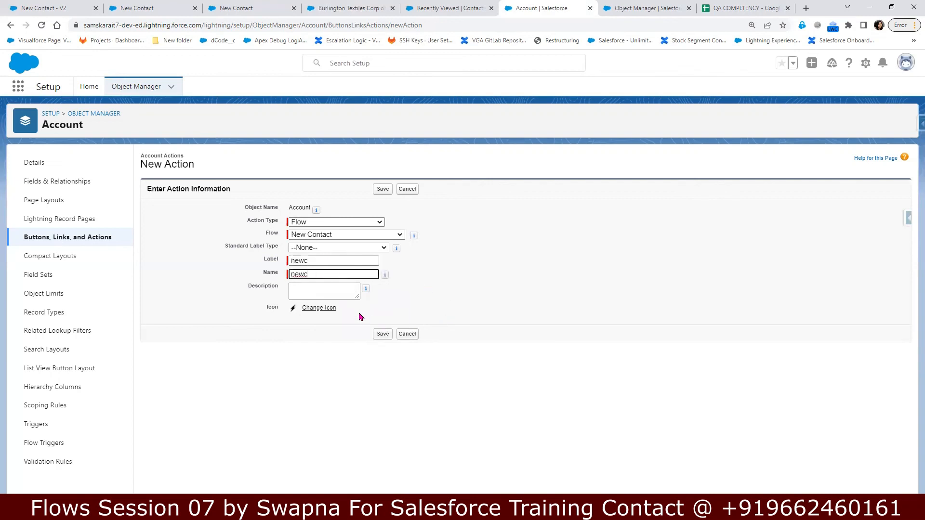
left_click(383, 335)
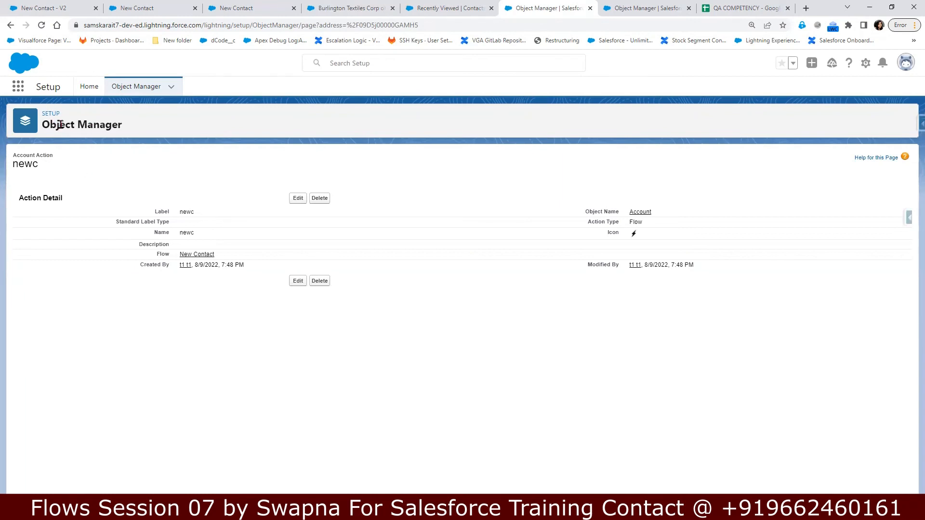
Step: Show the Burlington Textiles account Details and choose Edit Page from the Setup gear
left_click(636, 214)
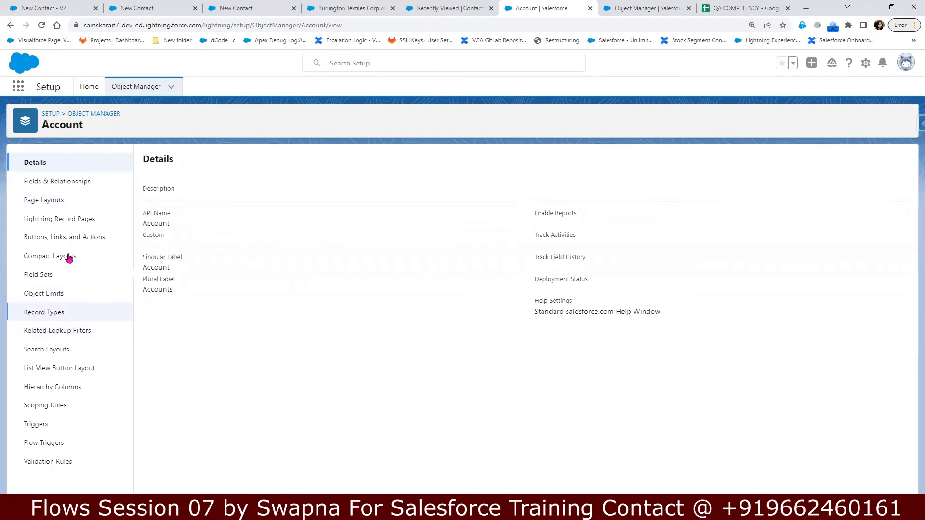
left_click(59, 205)
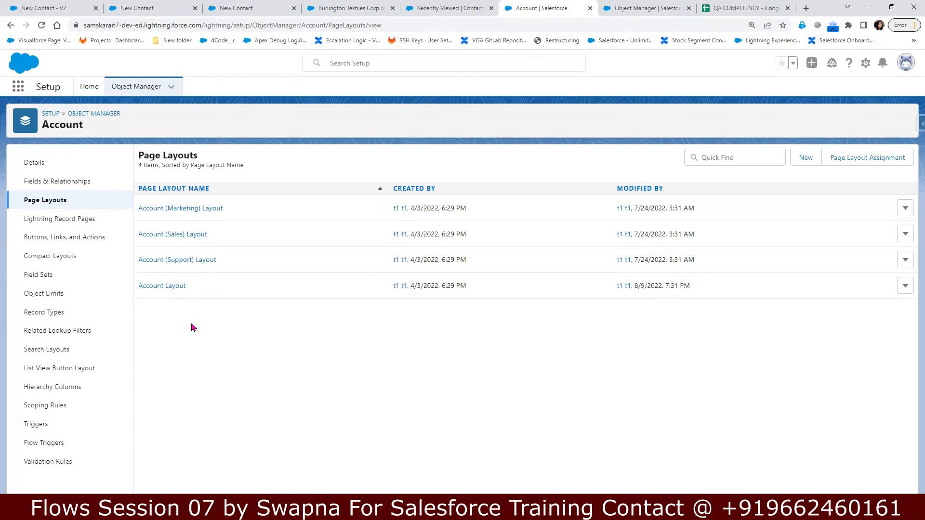
left_click(427, 8)
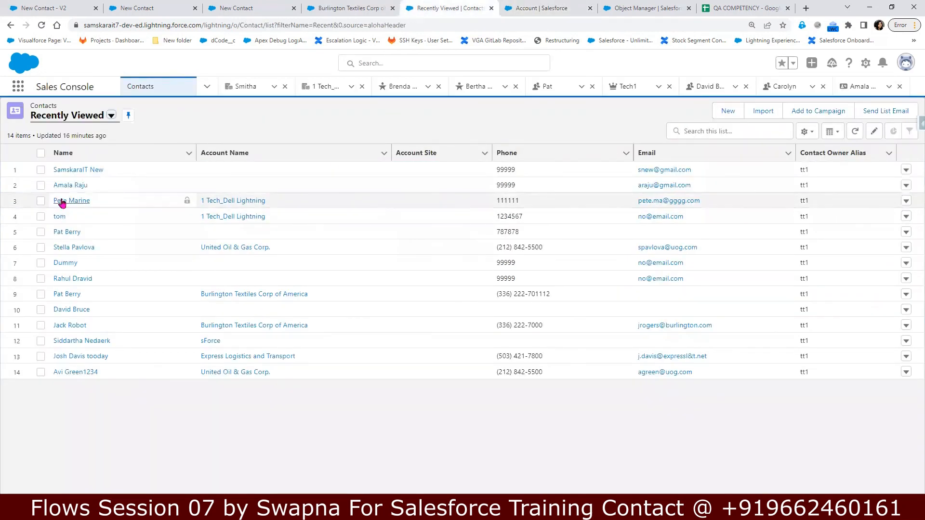
left_click(350, 8)
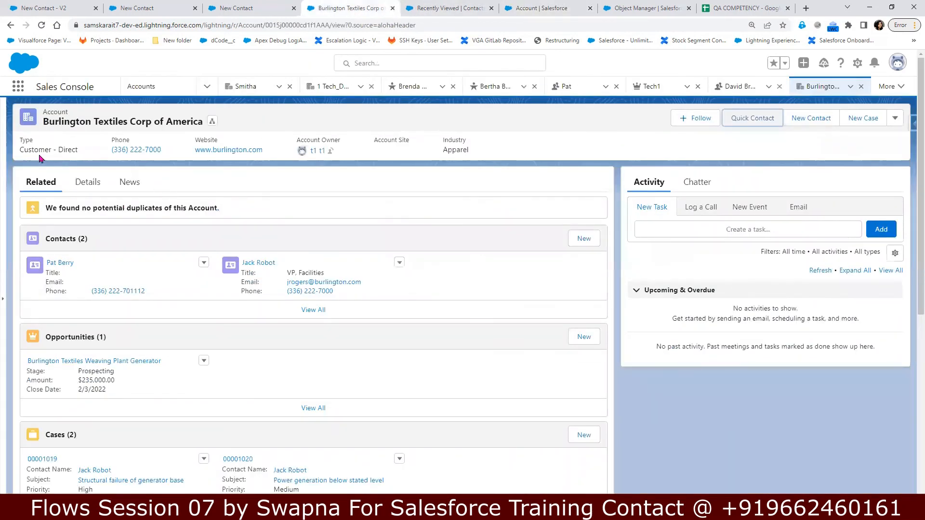
left_click(89, 193)
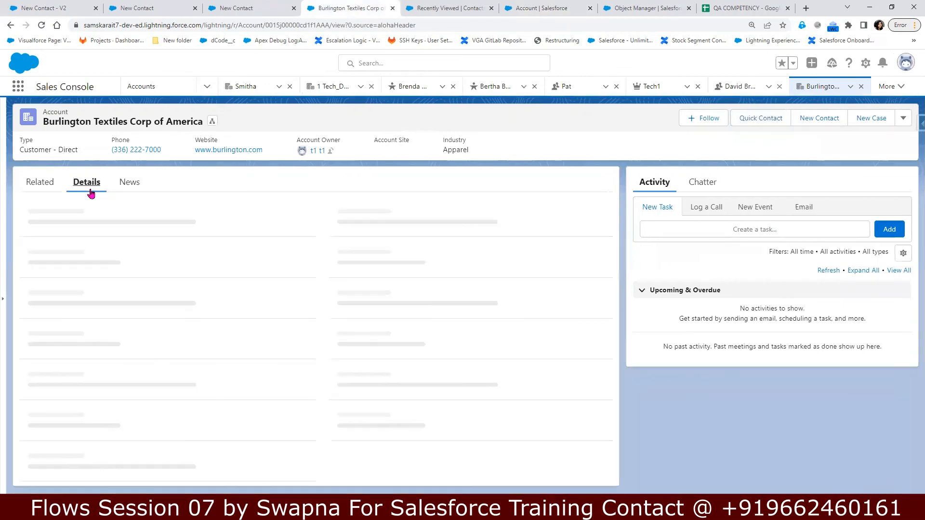
left_click(865, 63)
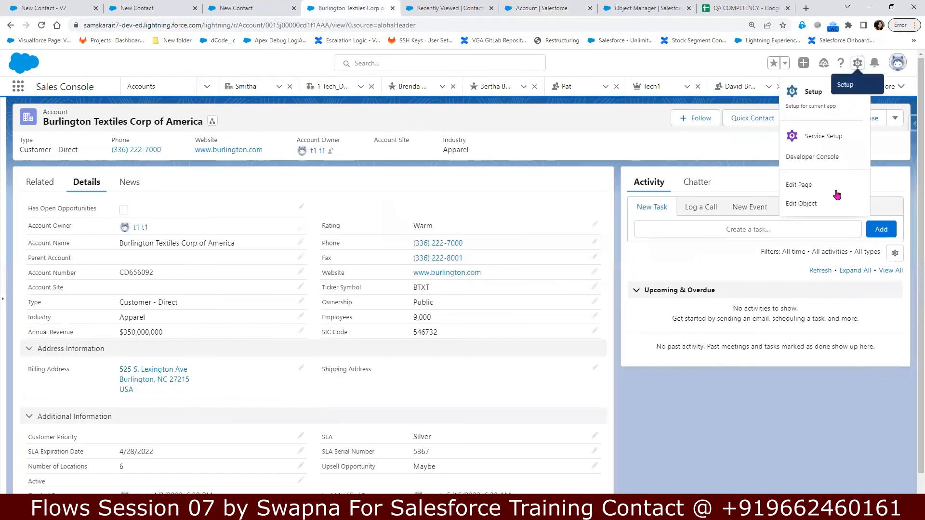
left_click(814, 189)
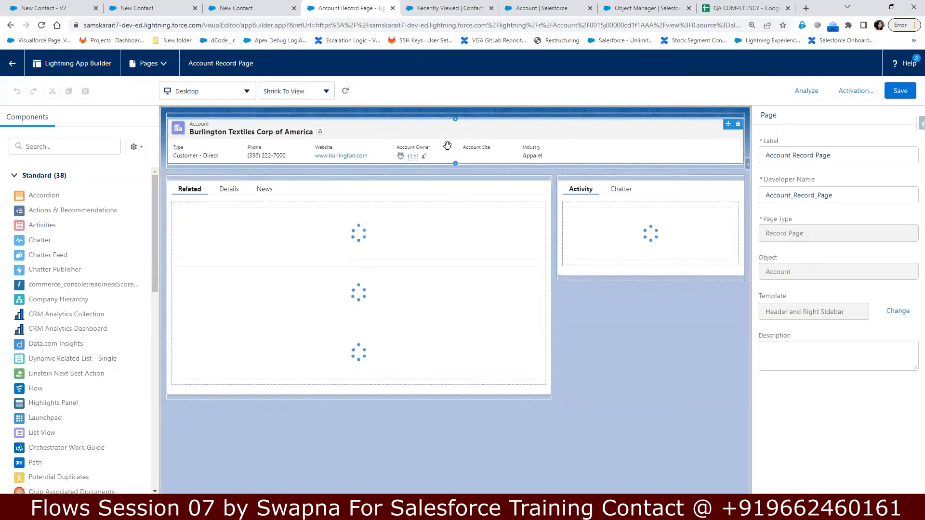
Step: Select the Highlights Panel and follow its Account Layout link under Assign Page Layouts
left_click(447, 145)
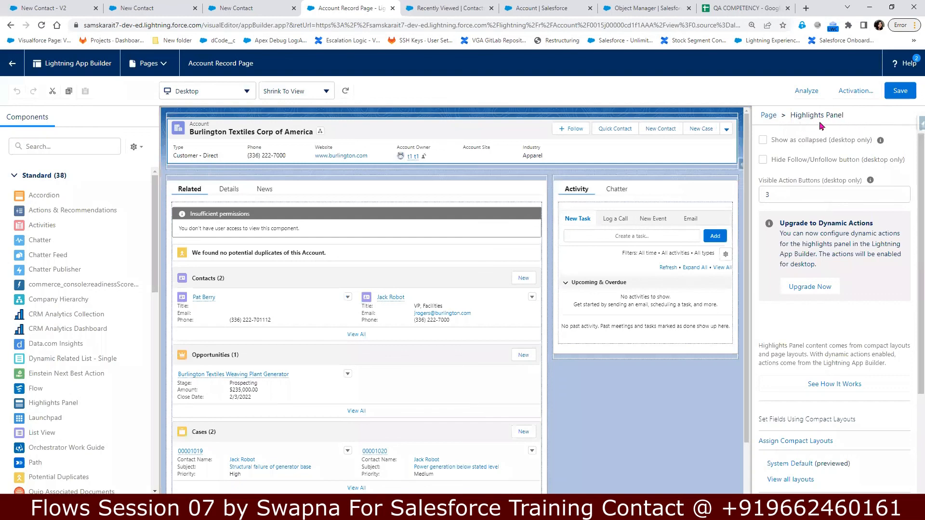
scroll(857, 439, "down", 4)
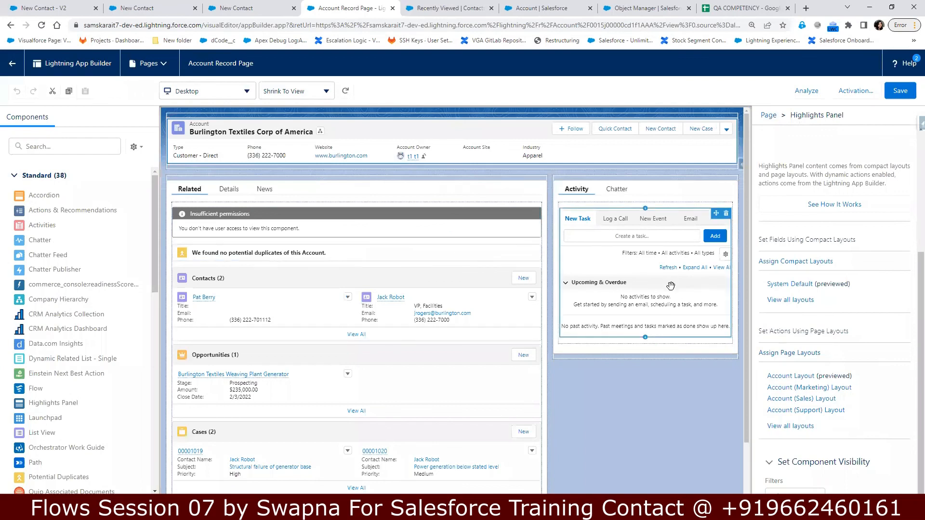
left_click(790, 376)
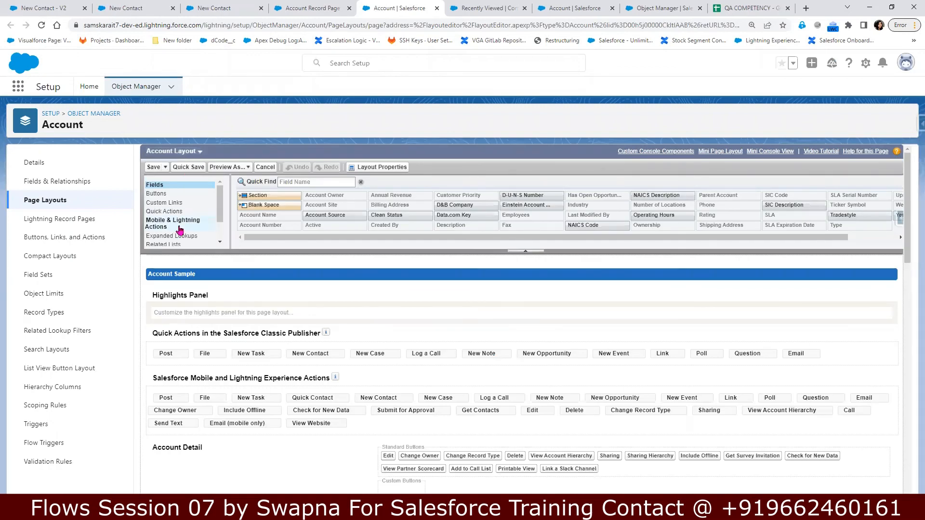
Step: Drag newc from Mobile & Lightning Actions into the Lightning Experience actions and save
left_click(178, 224)
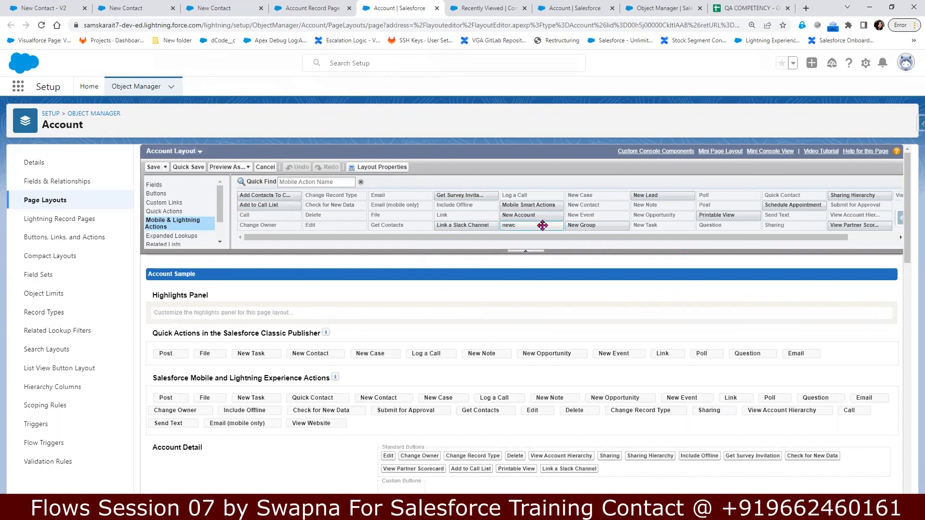
left_click_drag(542, 225, 310, 406)
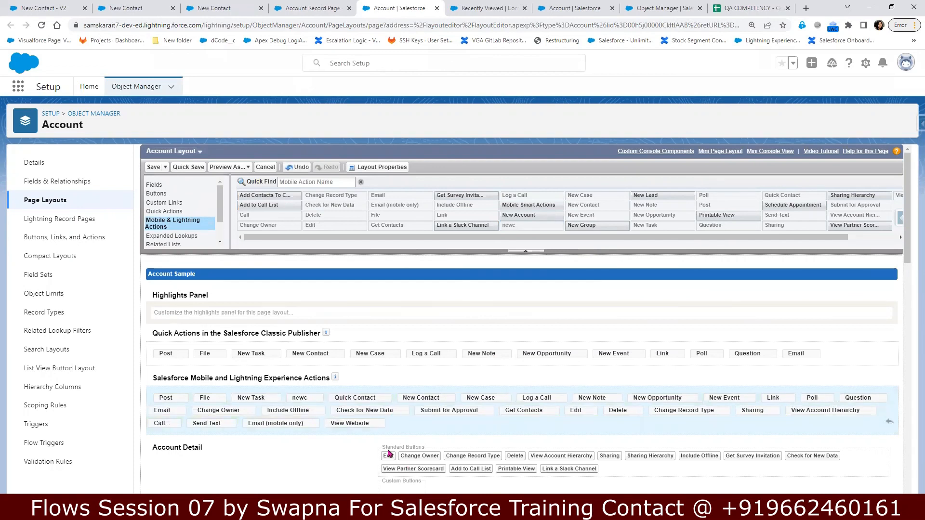
left_click(153, 167)
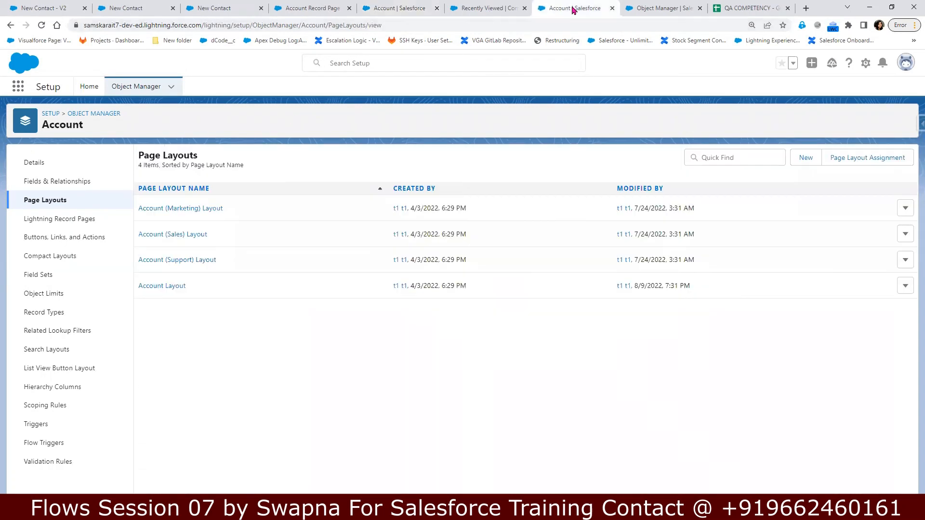
Step: Leave the Lightning App Builder with Back to return to the account record
left_click(485, 15)
left_click(570, 16)
left_click(492, 16)
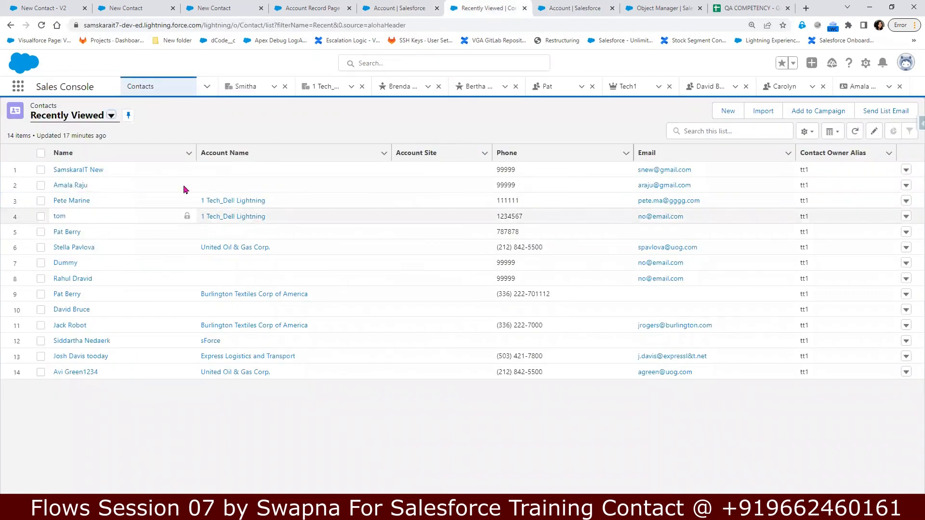
left_click(392, 16)
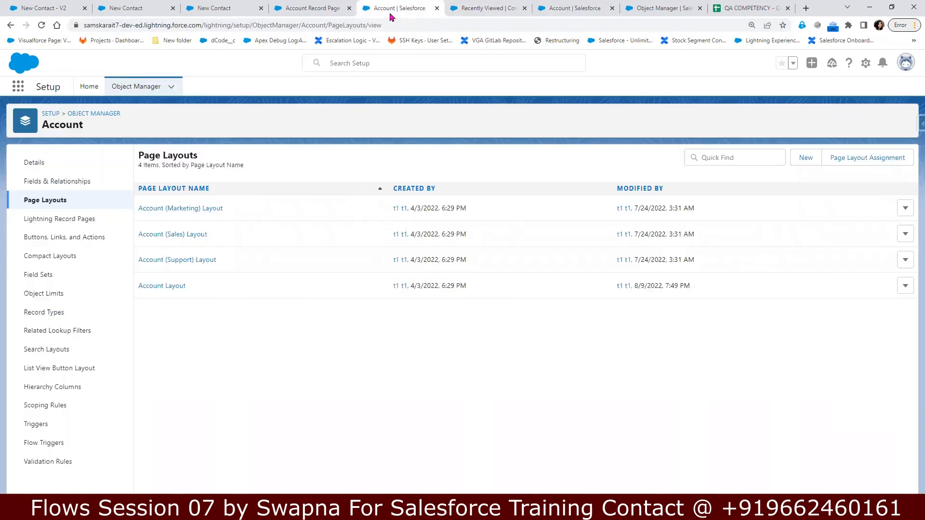
left_click(308, 10)
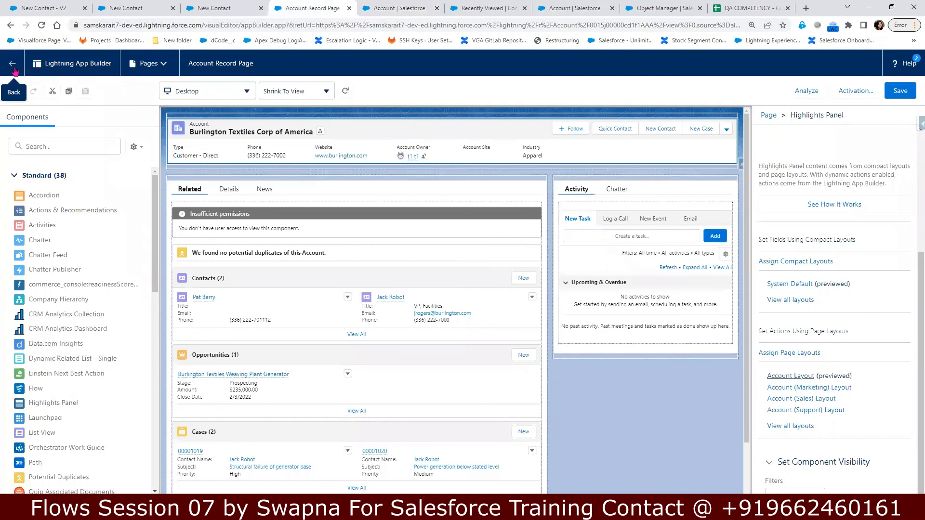
left_click(13, 70)
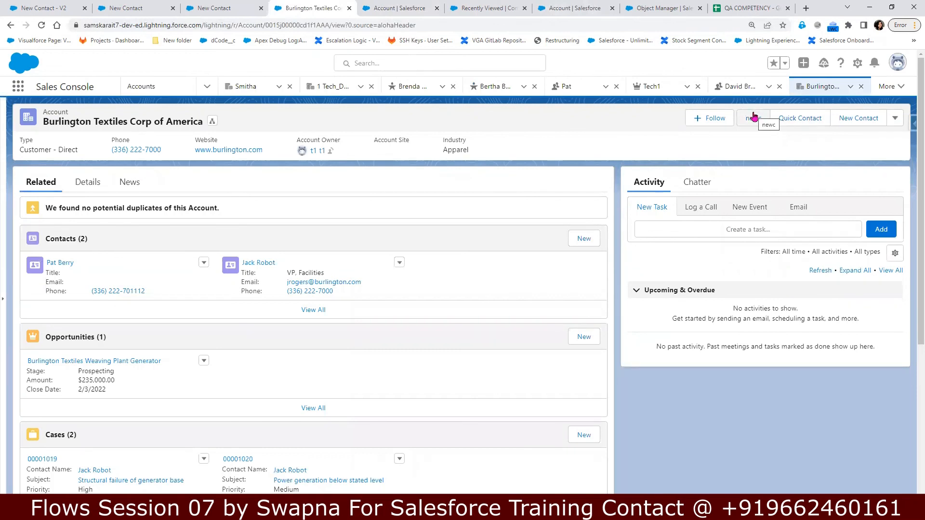
Step: Check the Quick Contact action details, then return to the Burlington Textiles account record
left_click(574, 9)
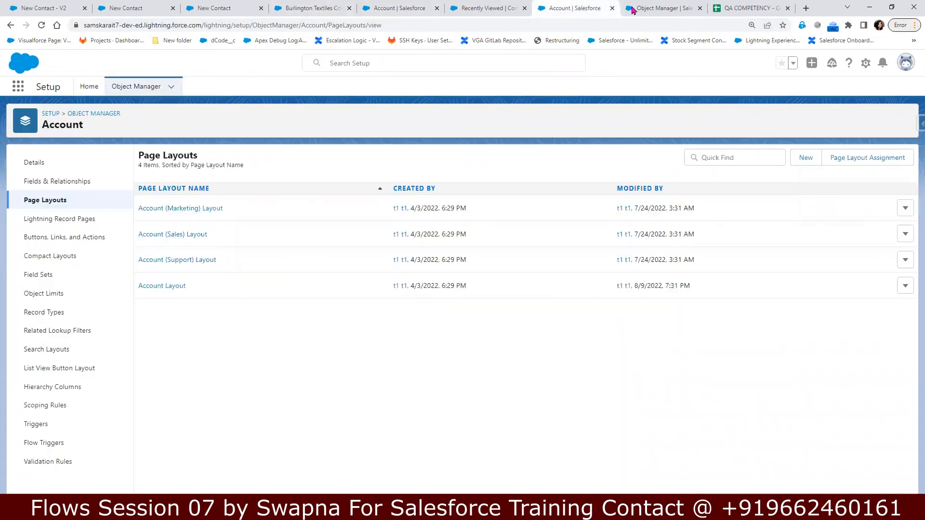
left_click(659, 9)
left_click(584, 14)
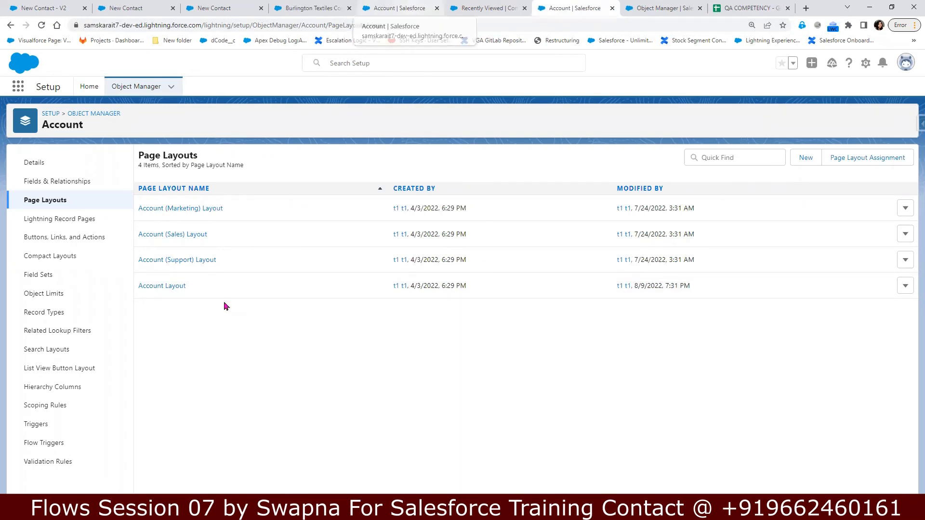
left_click(299, 10)
left_click(483, 9)
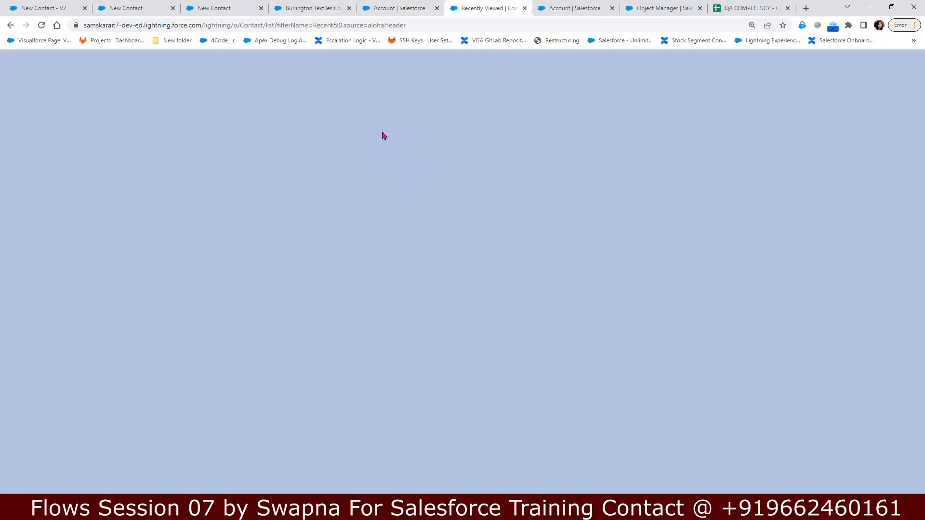
key("ctrl+Tab")
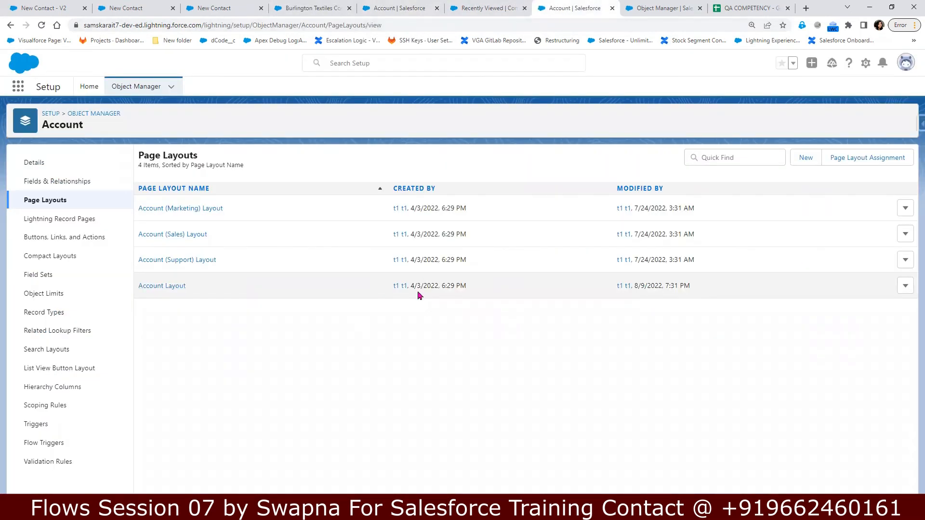
left_click(489, 7)
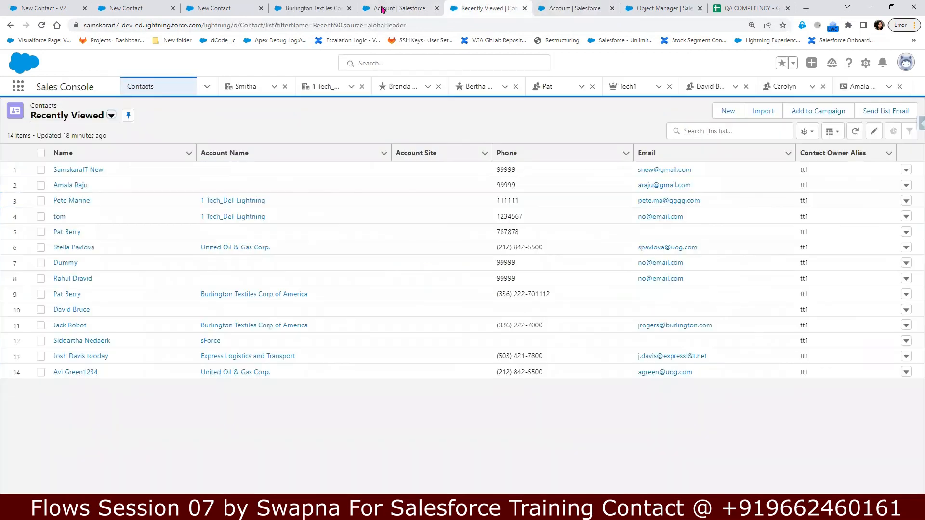
left_click(382, 9)
left_click(321, 10)
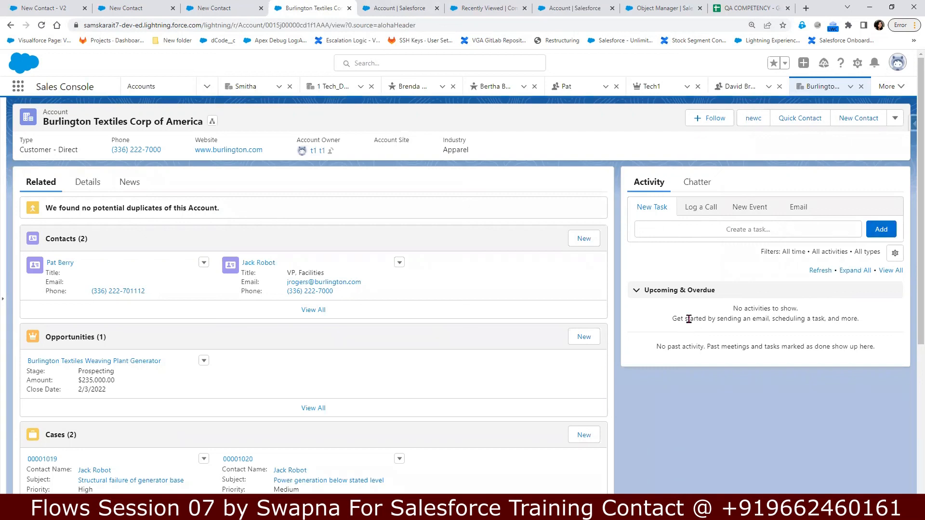
Step: Launch the newc action on Burlington Textiles to open the contact flow dialog
left_click(749, 122)
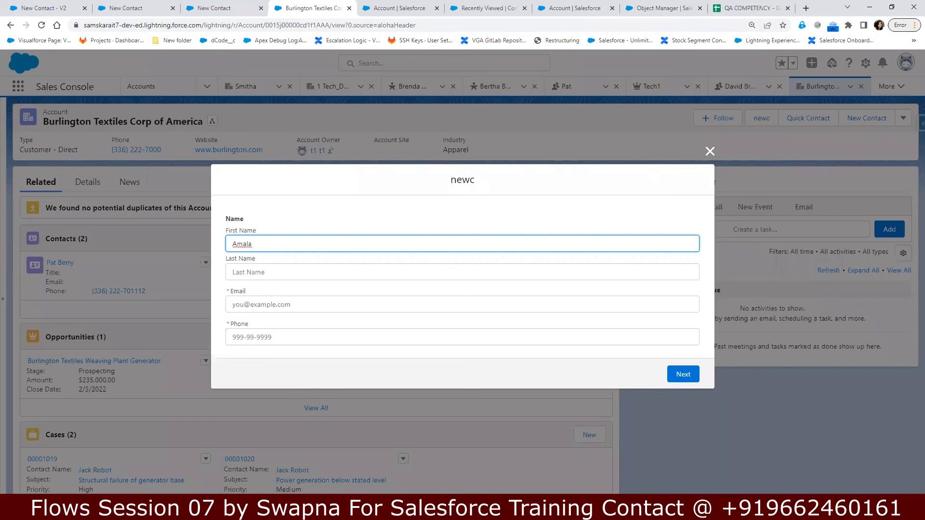
key("alt+Tab")
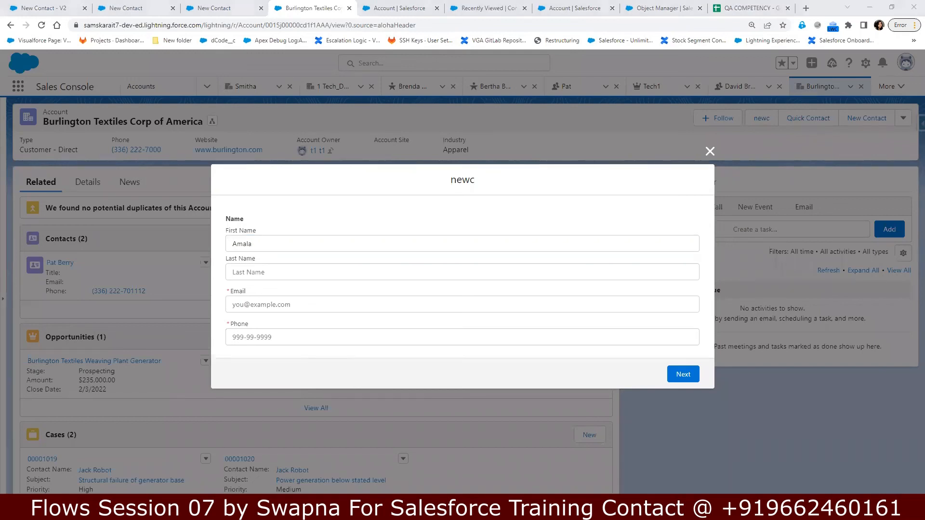